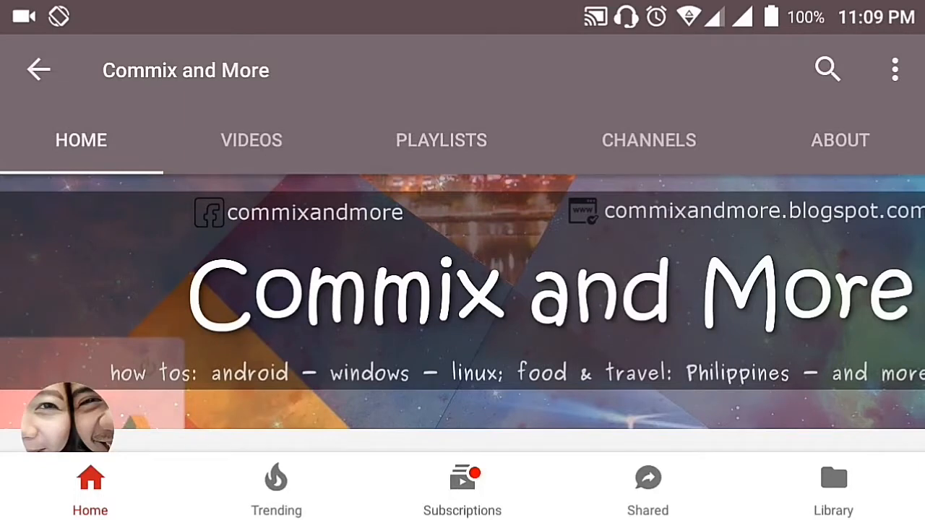
# Subscribe to the Commix and More channel from its home page
pyautogui.scroll(-3, 462, 289)
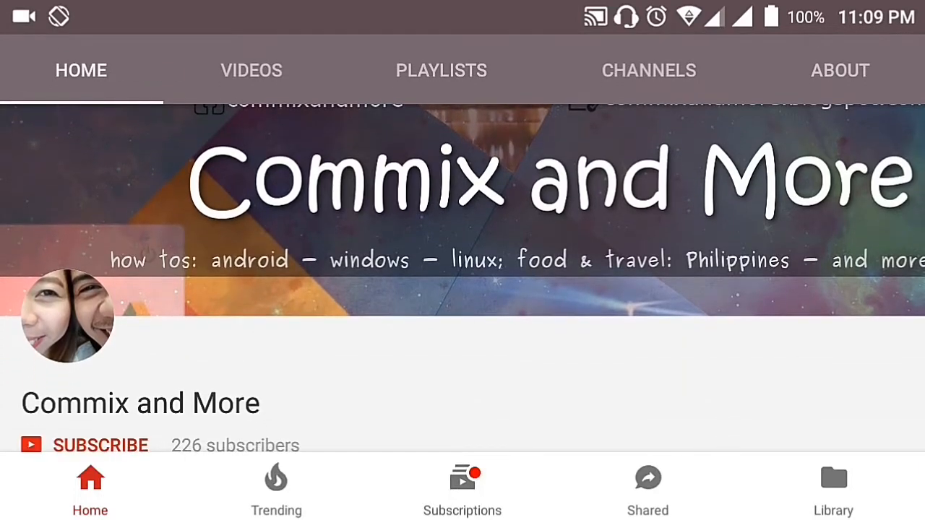
pyautogui.scroll(-2, 462, 289)
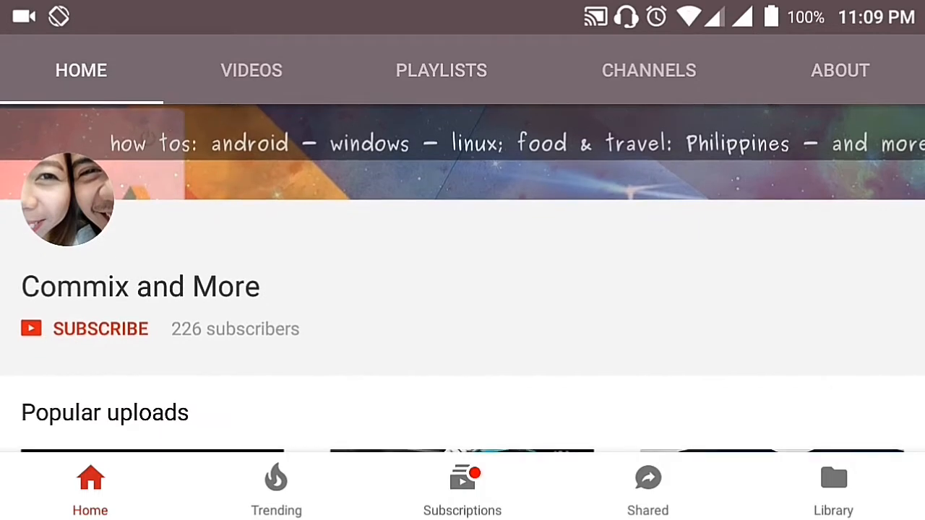
pyautogui.click(101, 331)
pyautogui.click(352, 334)
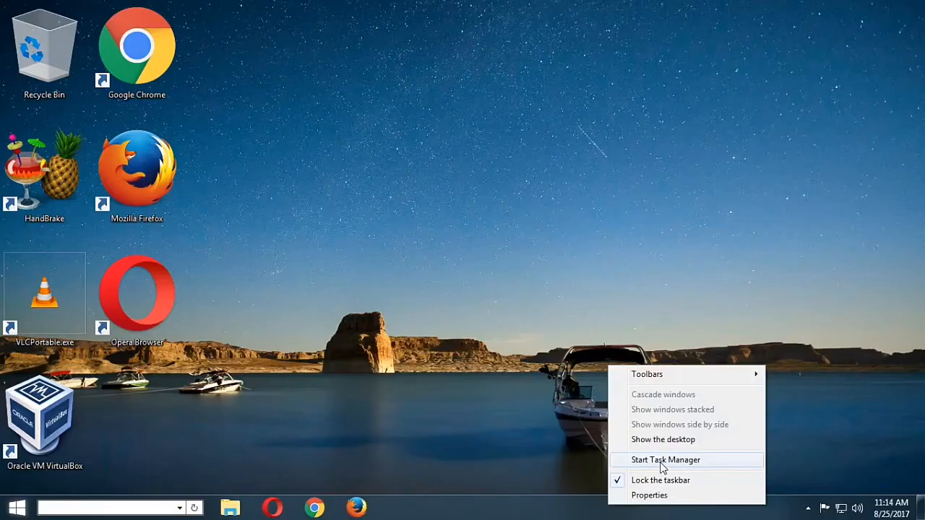
# Start Windows Task Manager, list the processes from all users, and minimize it after reviewing the list
pyautogui.click(660, 462)
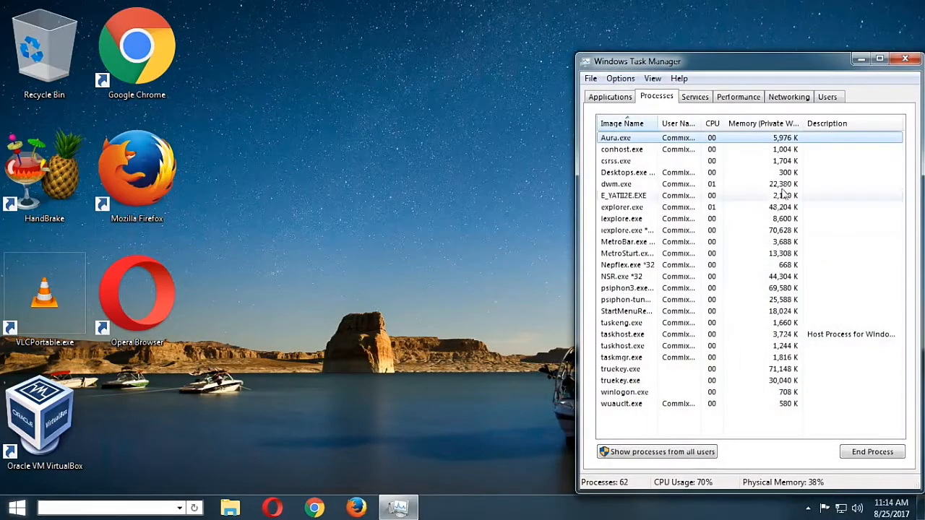
pyautogui.click(697, 455)
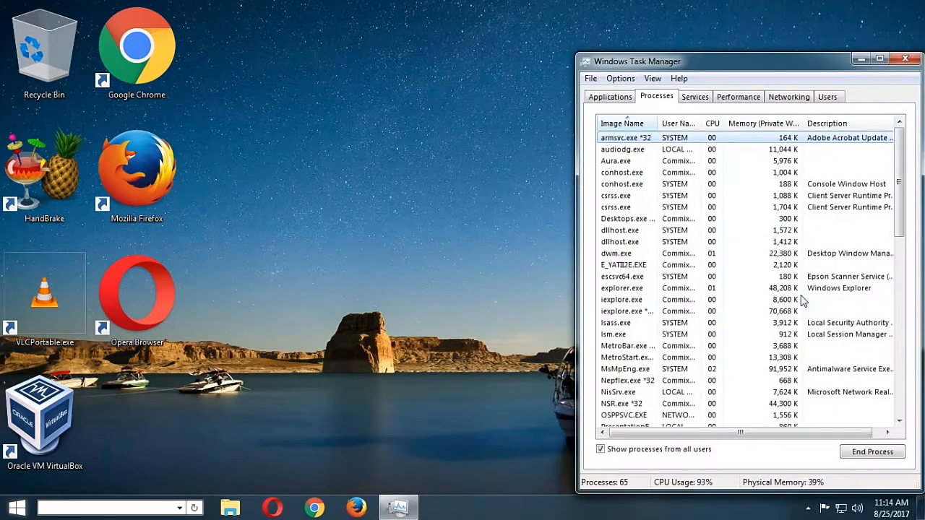
pyautogui.moveTo(901, 221)
pyautogui.mouseDown()
pyautogui.moveTo(905, 374)
pyautogui.moveTo(900, 207)
pyautogui.mouseUp()
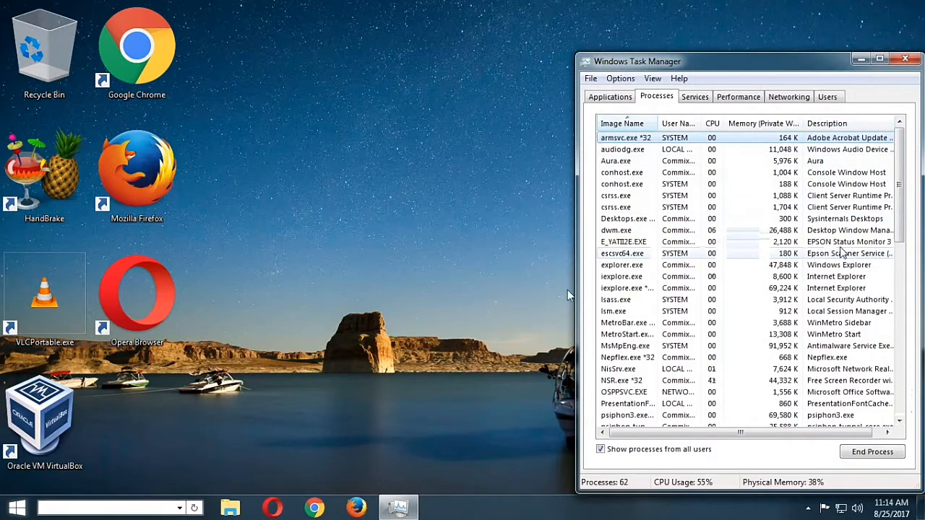
pyautogui.click(859, 60)
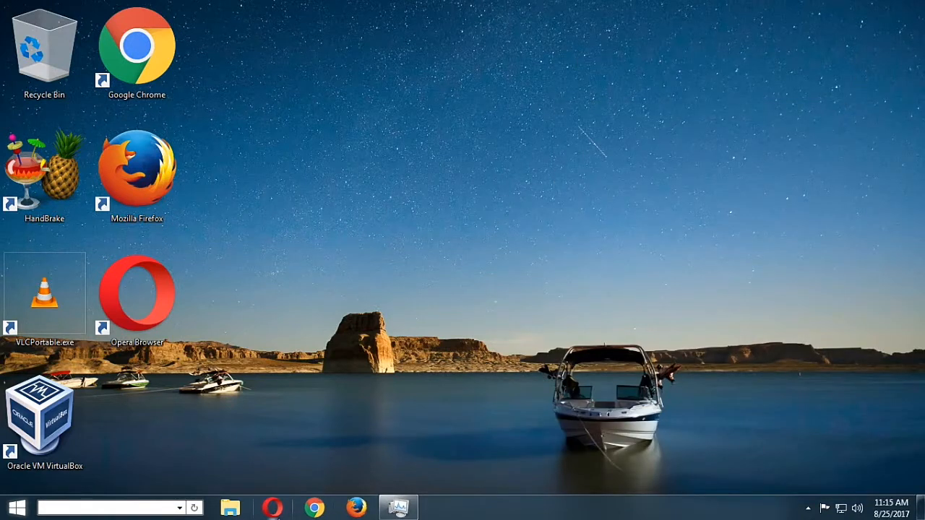
# Launch Opera maximized and place Task Manager over it, with the opera.exe processes in view
pyautogui.click(273, 508)
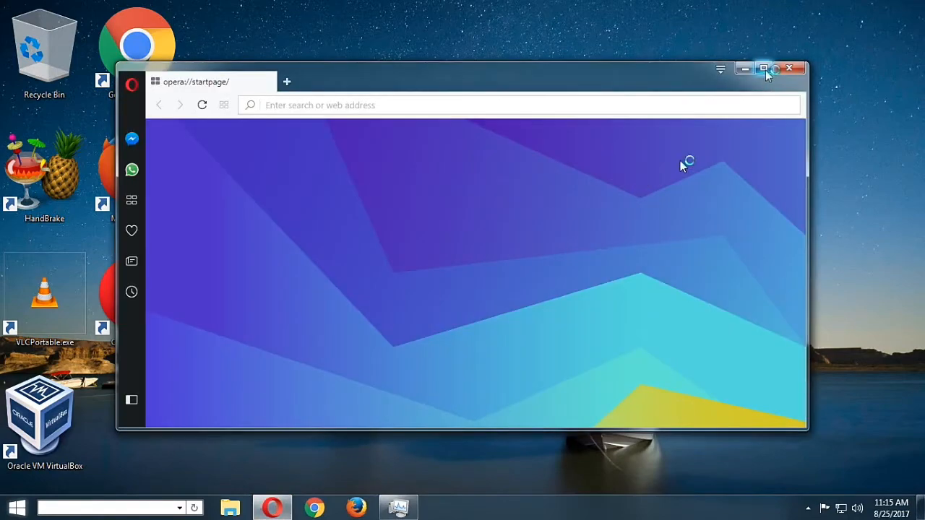
pyautogui.click(765, 69)
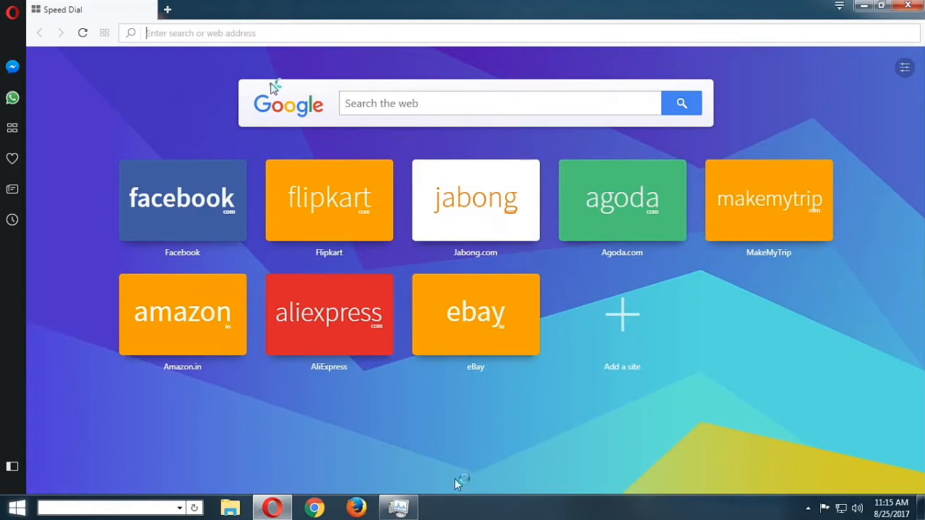
pyautogui.click(398, 509)
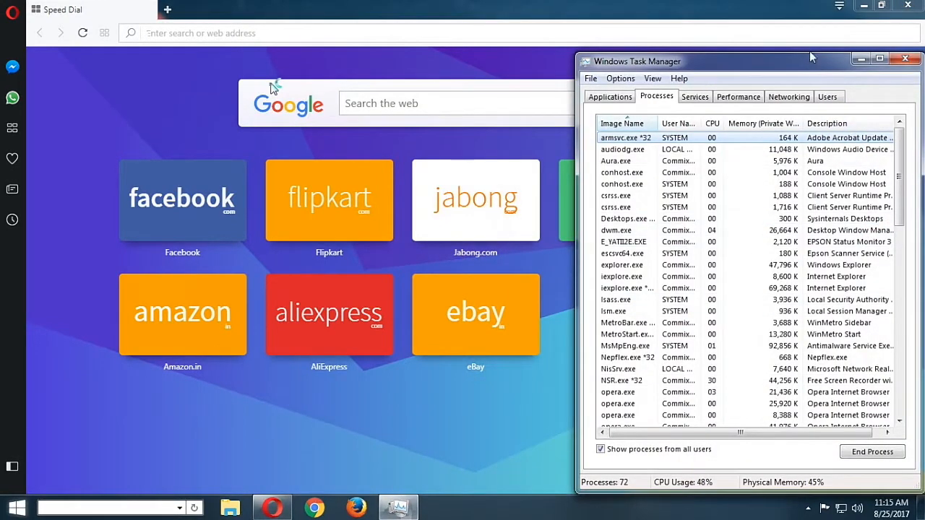
pyautogui.moveTo(810, 55); pyautogui.dragTo(796, 154)
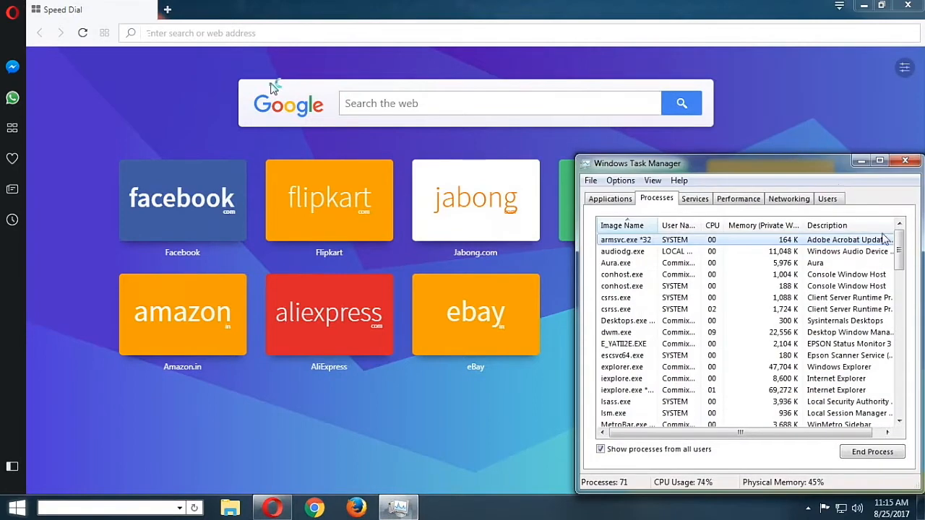
pyautogui.scroll(-3, 899, 284)
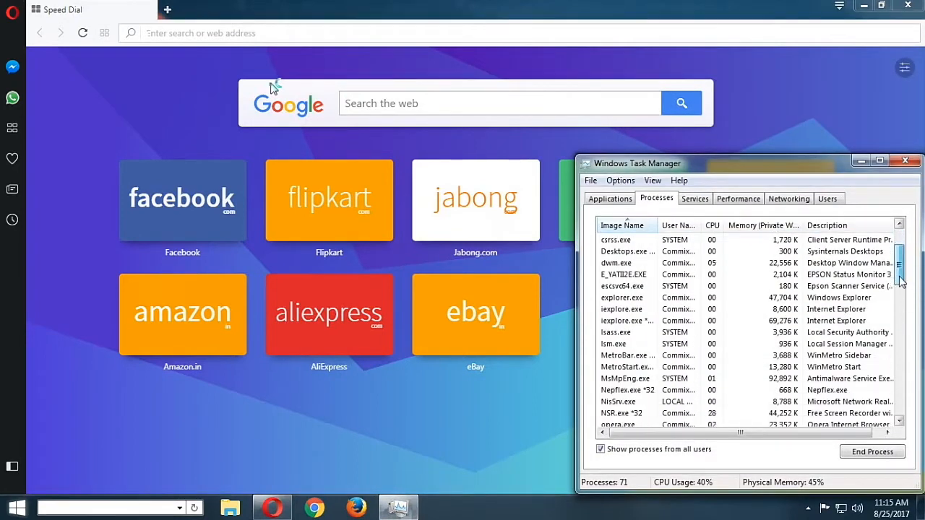
pyautogui.moveTo(900, 284); pyautogui.dragTo(902, 310)
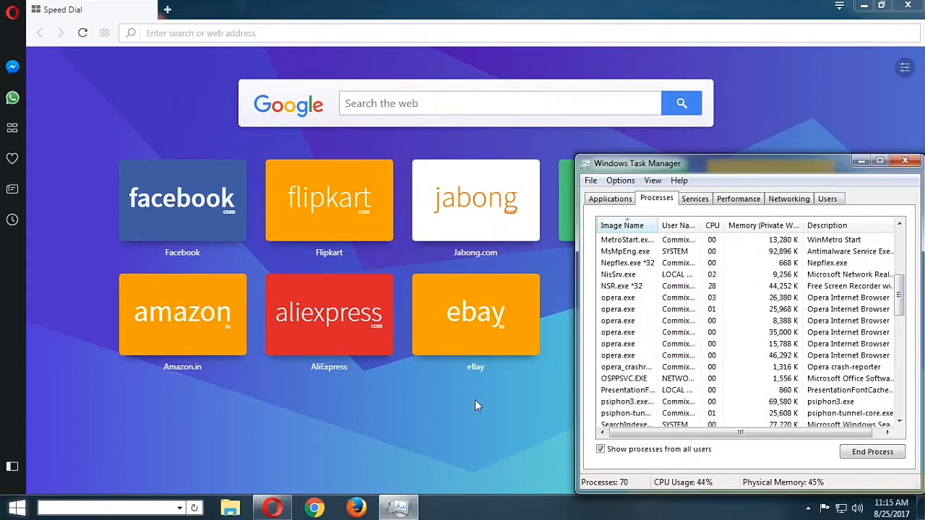
# Open a blank Microsoft Word document and paste the screenshot of Opera with Task Manager into it
pyautogui.click(17, 508)
pyautogui.click(57, 278)
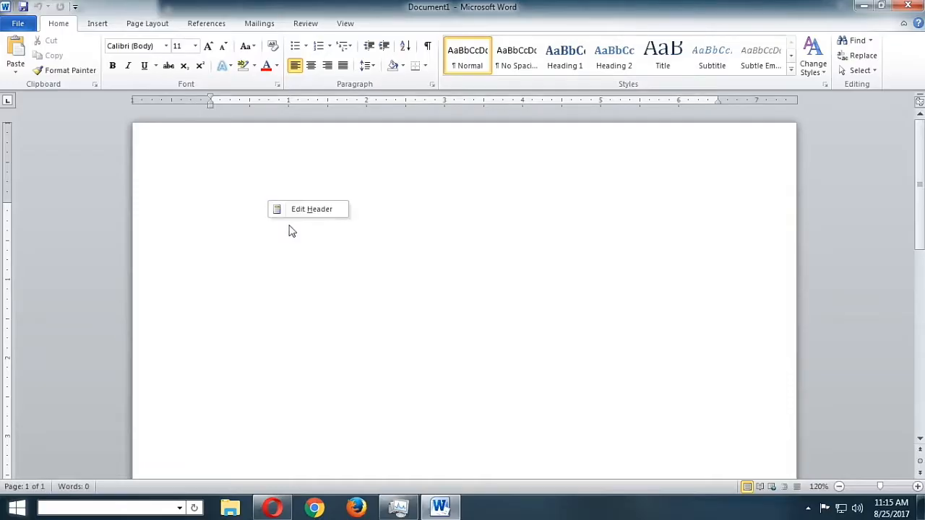
pyautogui.rightClick(222, 224)
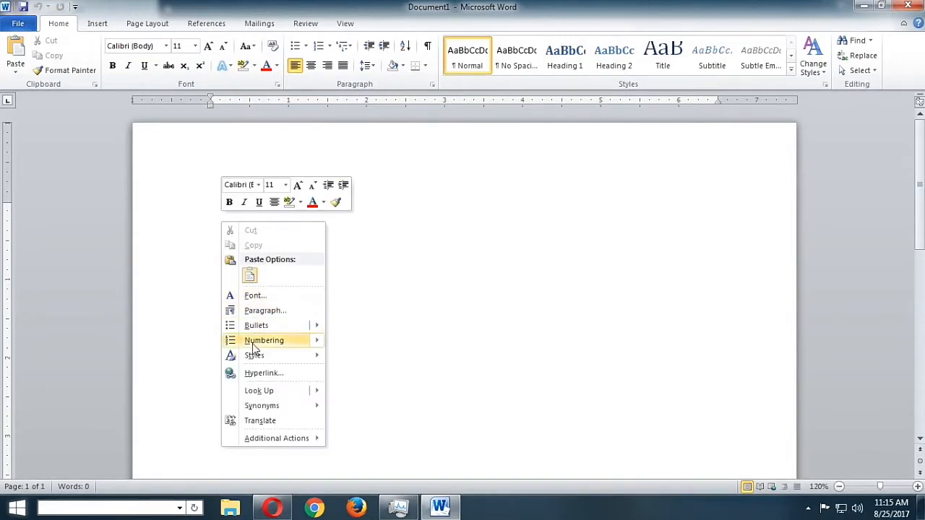
pyautogui.click(249, 275)
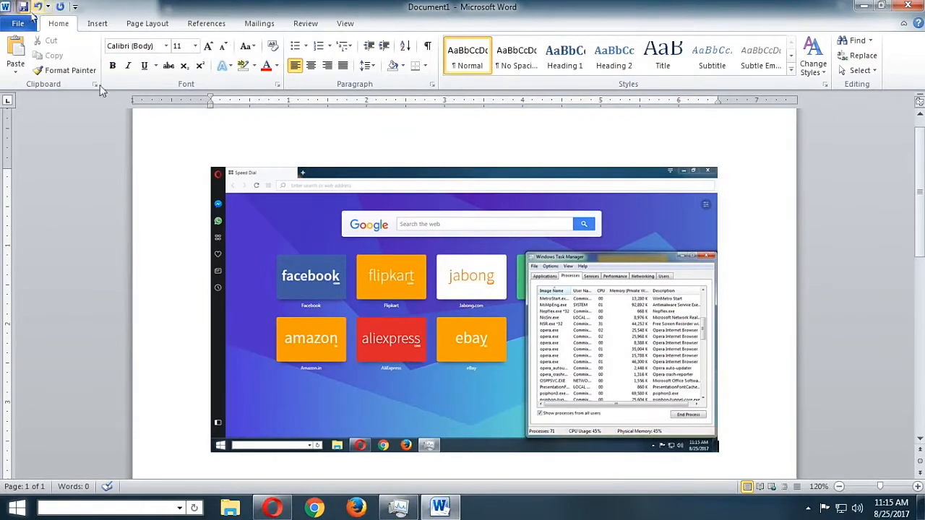
# Save the document to the Desktop as Browser Comparison and close Word
pyautogui.hotkey('ctrl', 's')
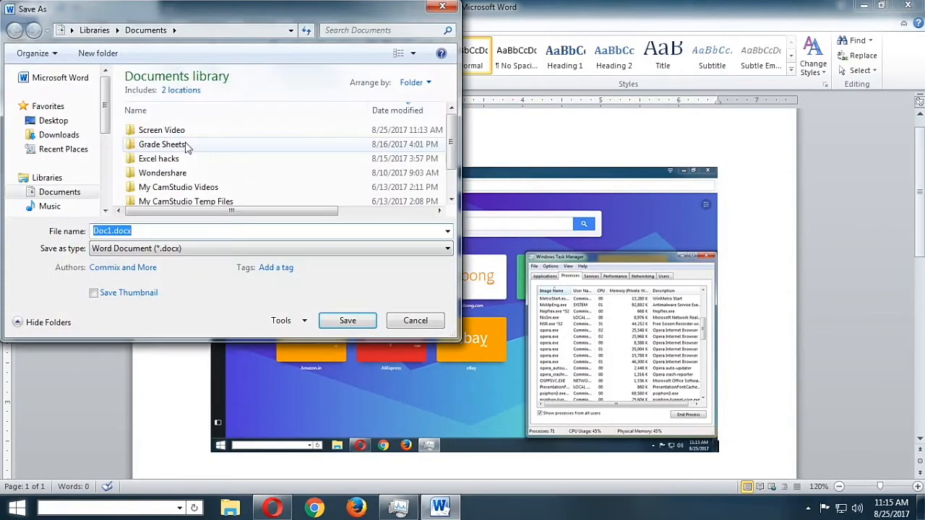
pyautogui.write('Brosw')
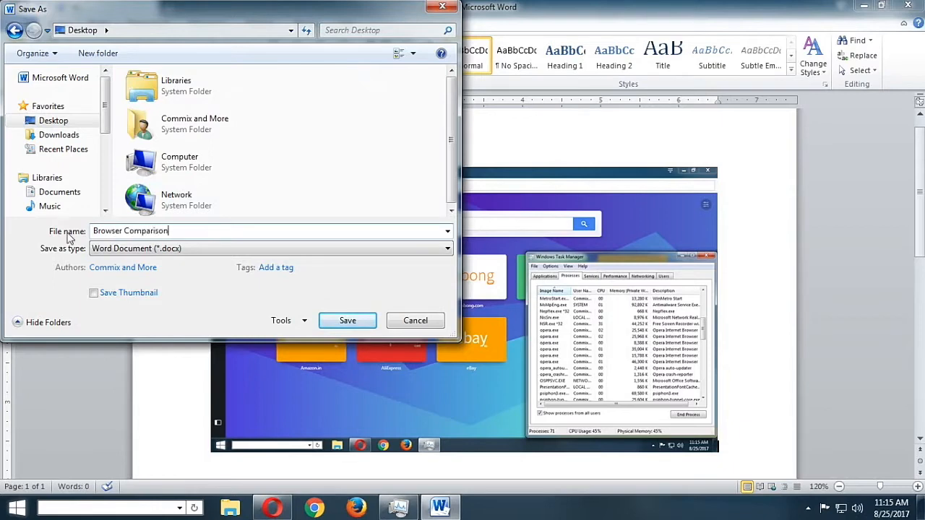
pyautogui.click(332, 321)
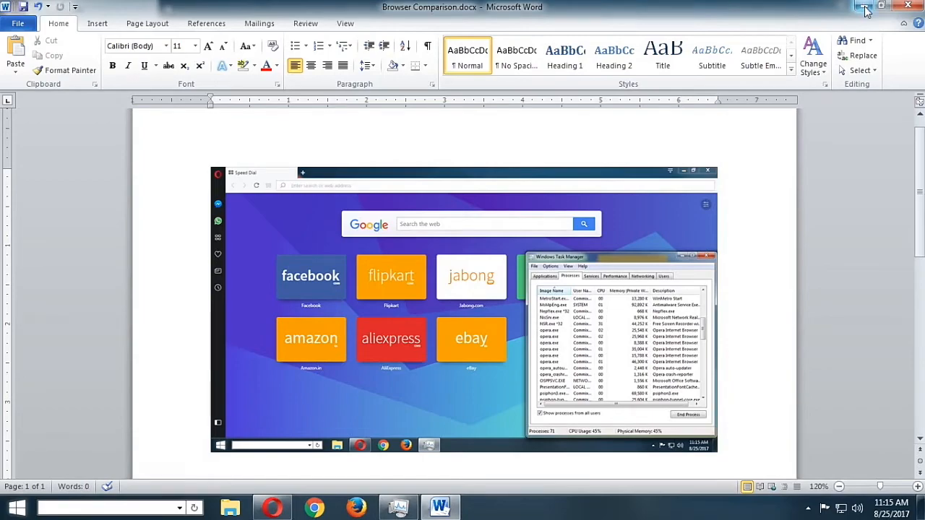
pyautogui.click(908, 6)
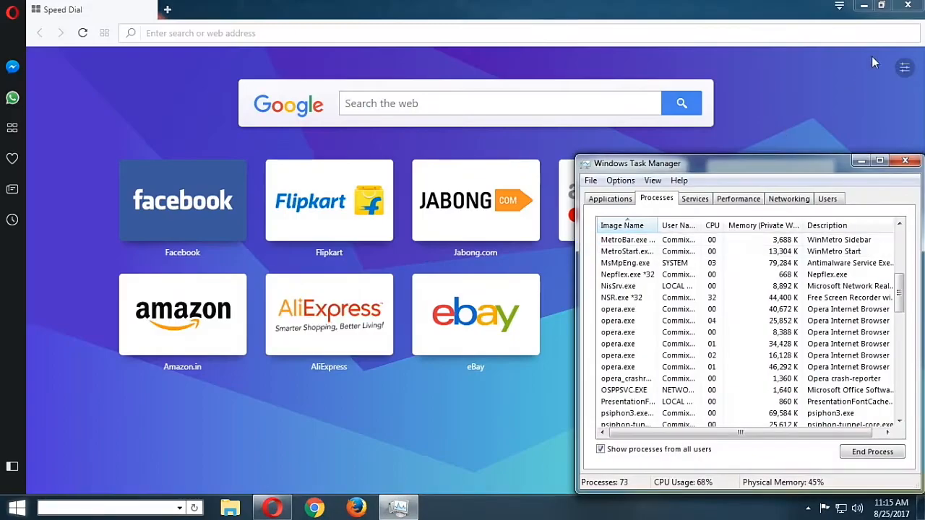
# Close Opera and check the Task Manager process list for leftover browser processes
pyautogui.click(908, 6)
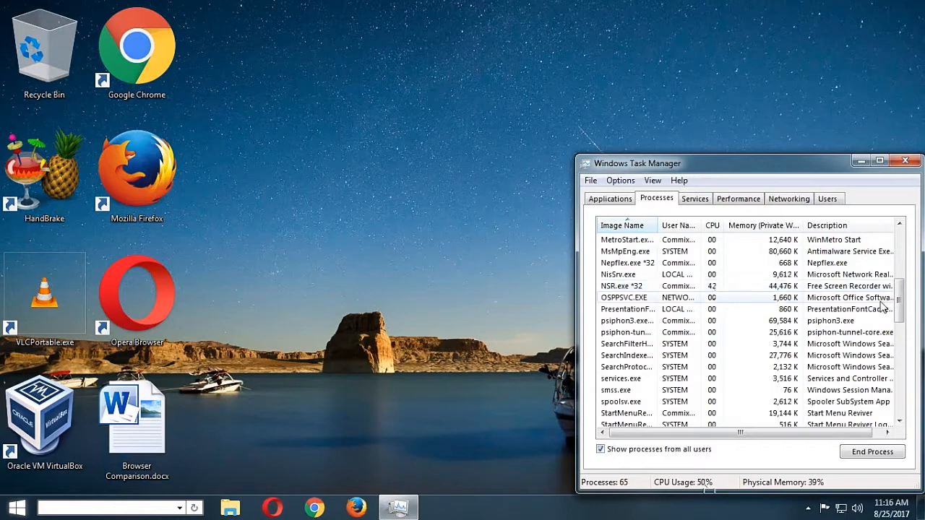
pyautogui.moveTo(900, 316); pyautogui.dragTo(889, 241)
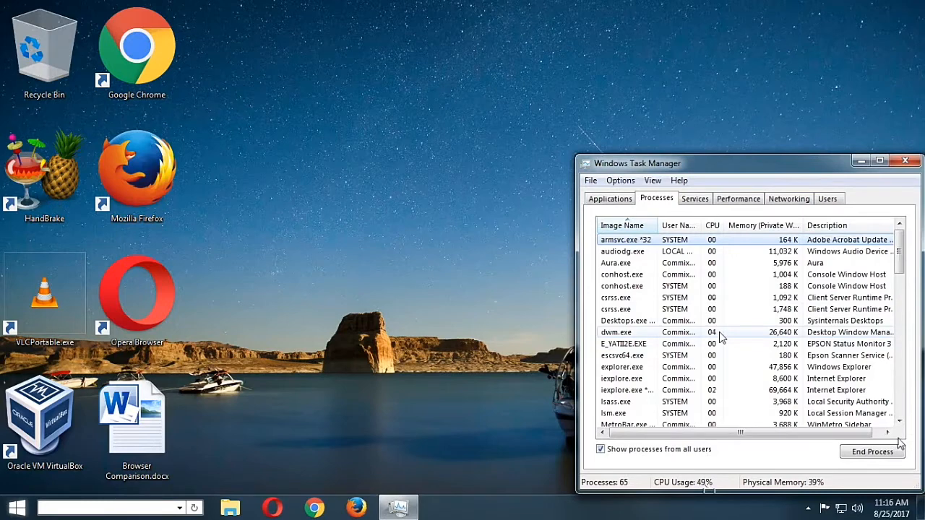
pyautogui.moveTo(900, 269)
pyautogui.mouseDown()
pyautogui.moveTo(899, 308)
pyautogui.moveTo(897, 266)
pyautogui.mouseUp()
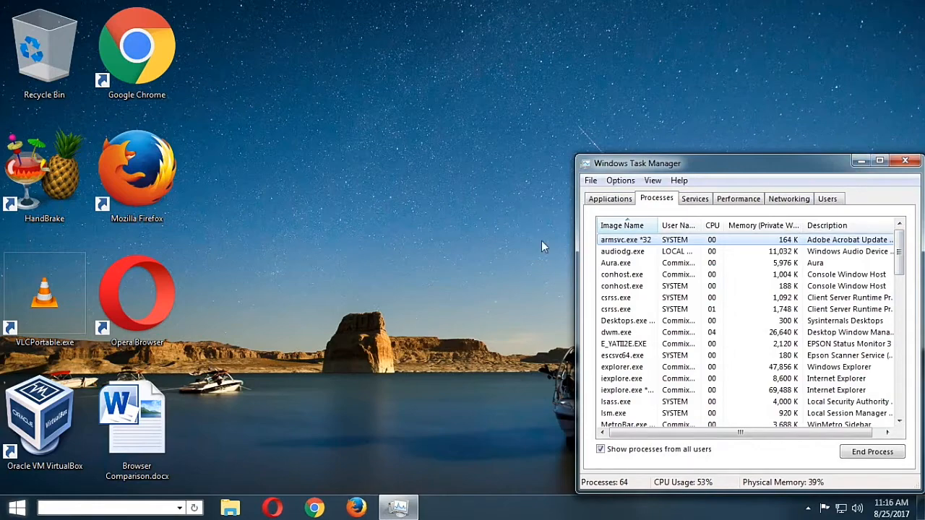
# Launch Google Chrome and bring Task Manager in front of it to show the chrome.exe processes
pyautogui.click(313, 508)
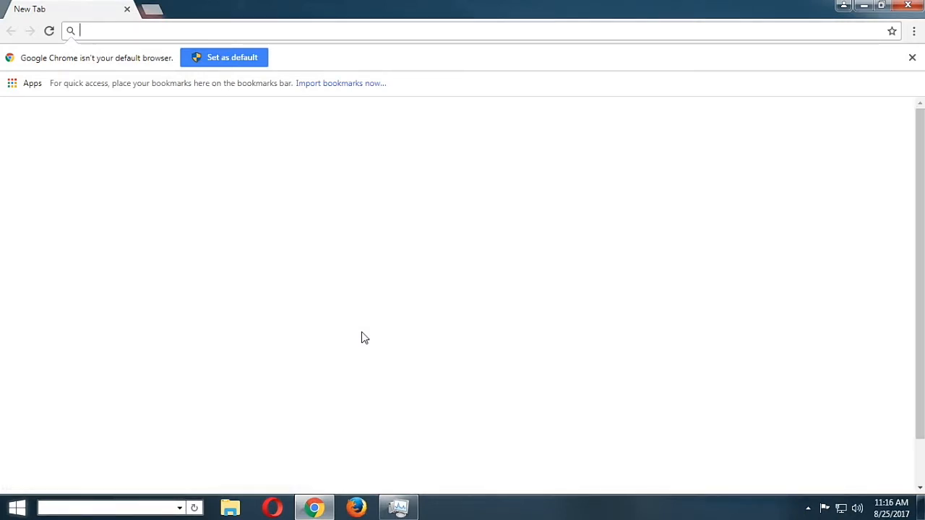
pyautogui.click(400, 508)
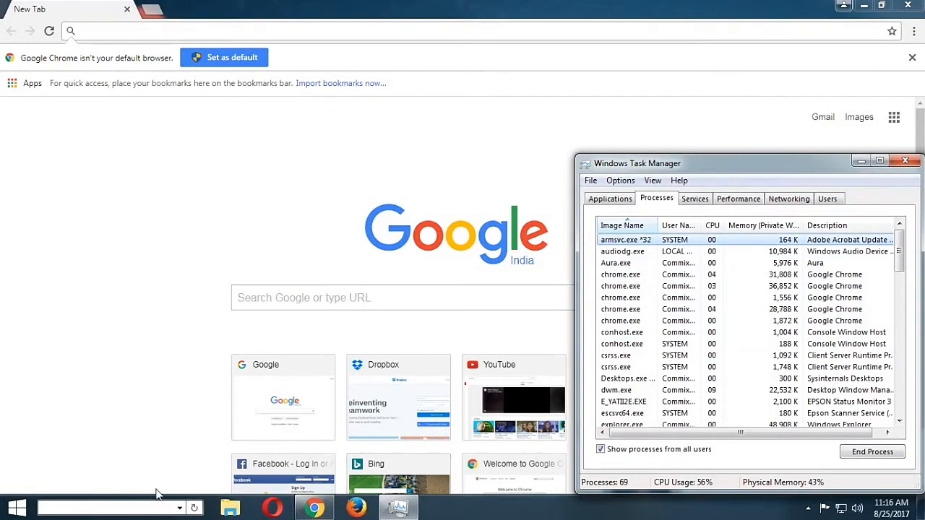
# Reopen Browser Comparison.docx from the desktop and paste the Chrome and Task Manager screenshot below the Opera one
pyautogui.click(863, 6)
pyautogui.doubleClick(132, 426)
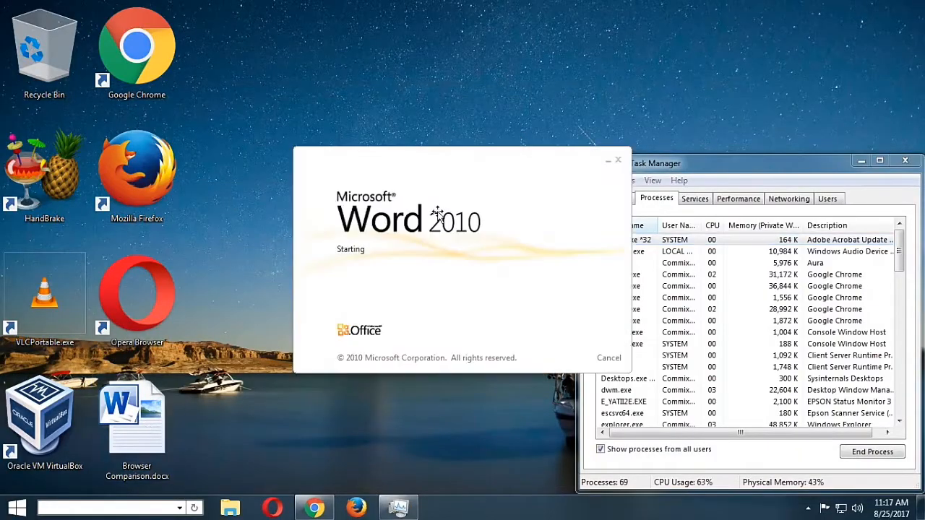
pyautogui.scroll(-5, 722, 379)
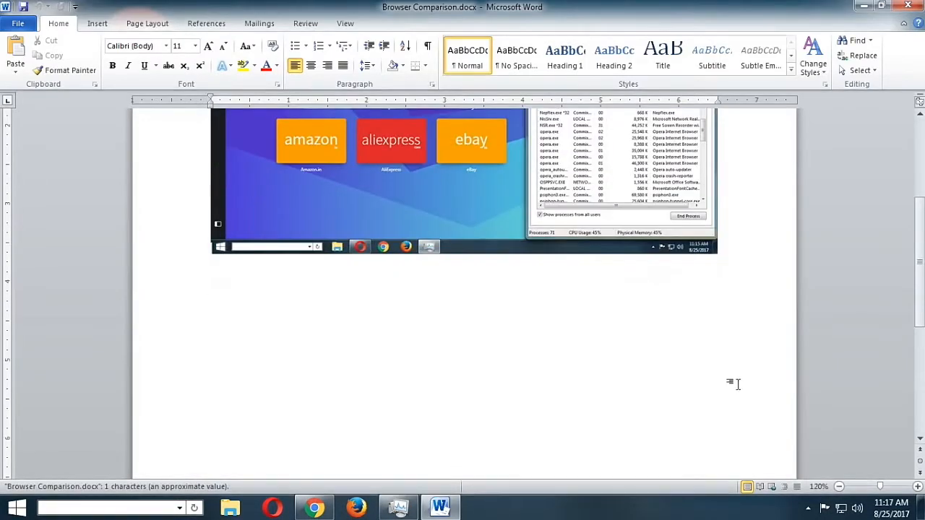
pyautogui.press('Return')
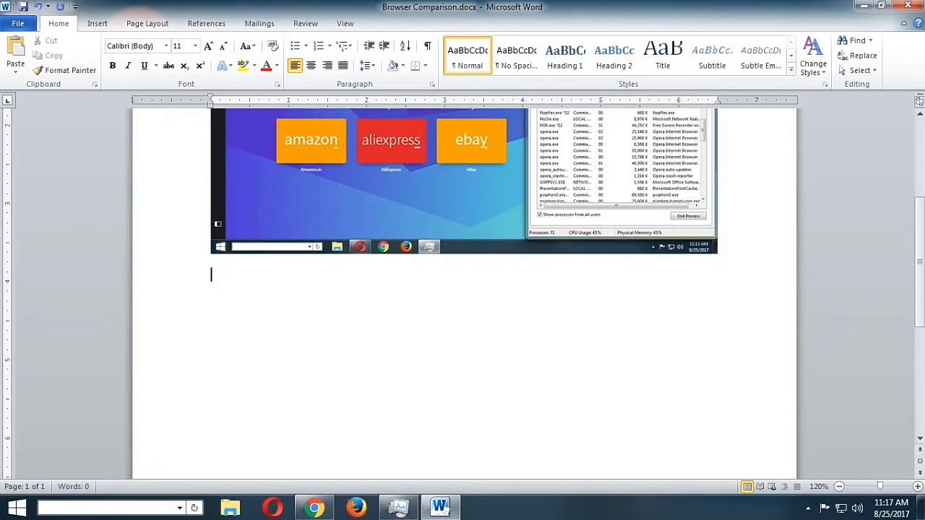
pyautogui.press('BackSpace')
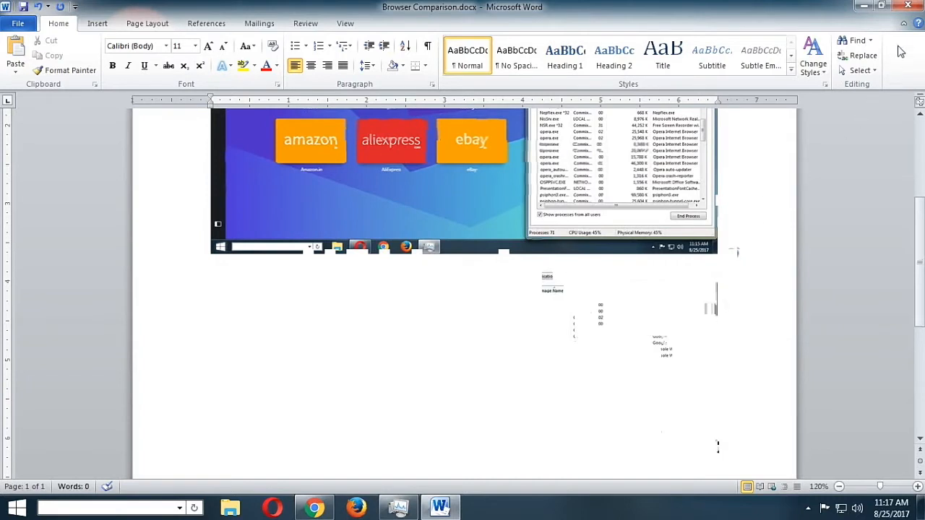
# Save and close the Browser Comparison document, and close Google Chrome
pyautogui.click(26, 11)
pyautogui.click(906, 7)
pyautogui.click(319, 507)
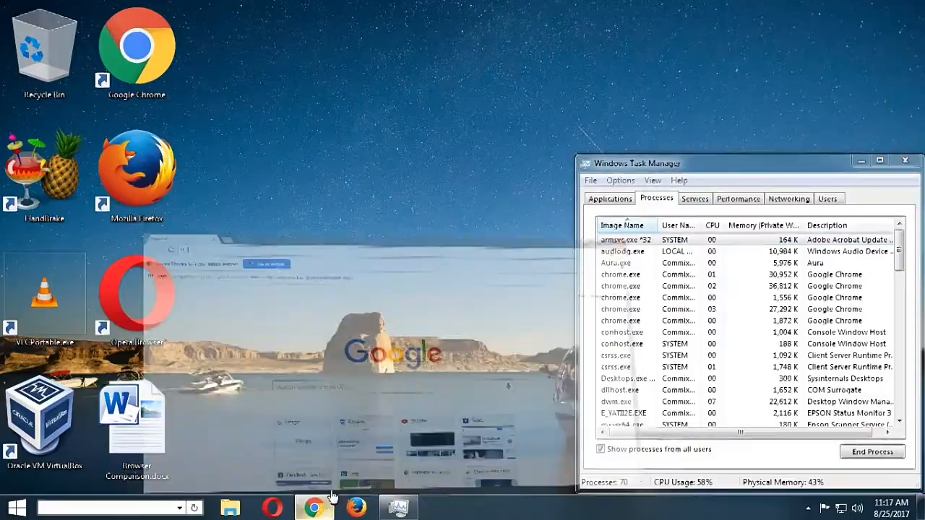
pyautogui.click(911, 5)
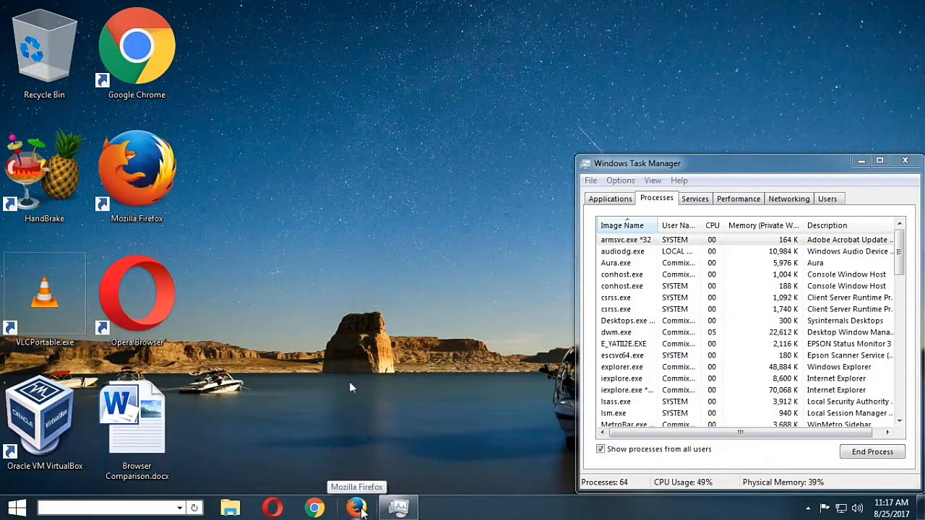
# Launch Mozilla Firefox and bring Task Manager in front of it to show the firefox.exe processes
pyautogui.click(356, 508)
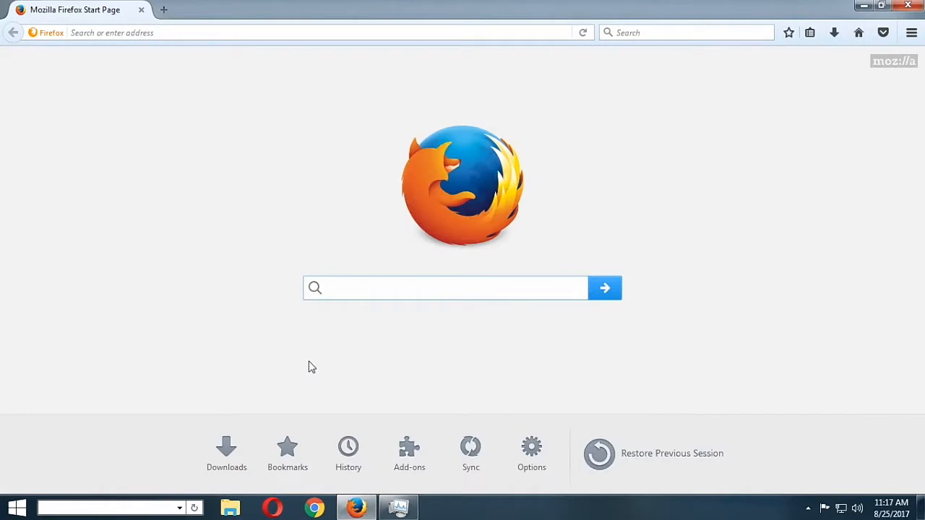
pyautogui.click(400, 509)
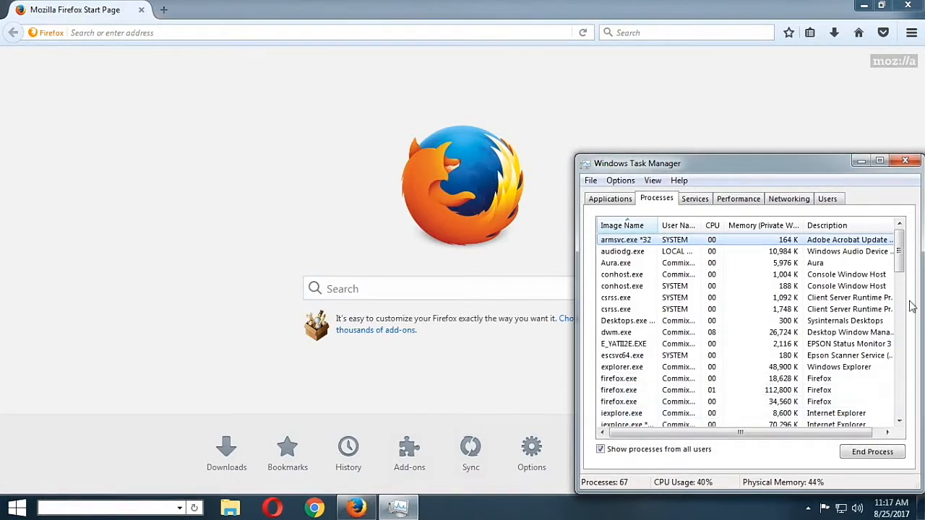
pyautogui.click(774, 117)
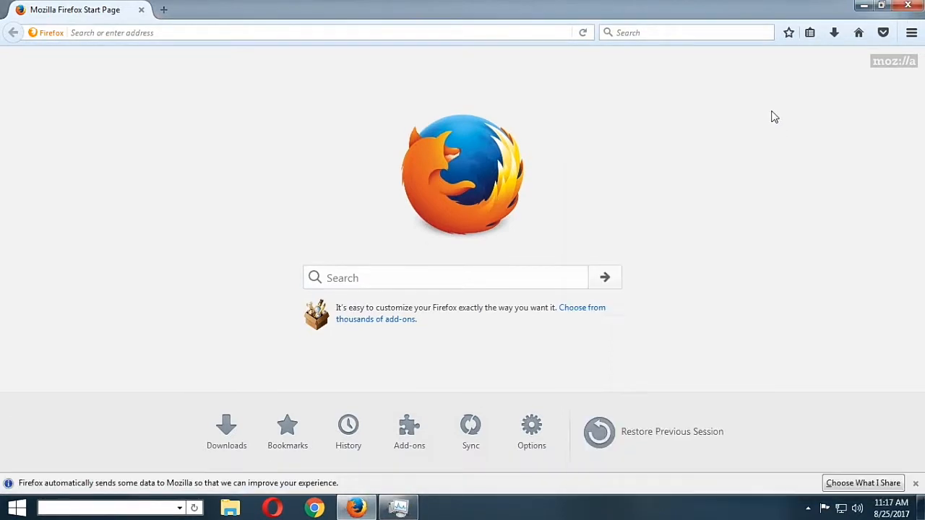
pyautogui.click(397, 508)
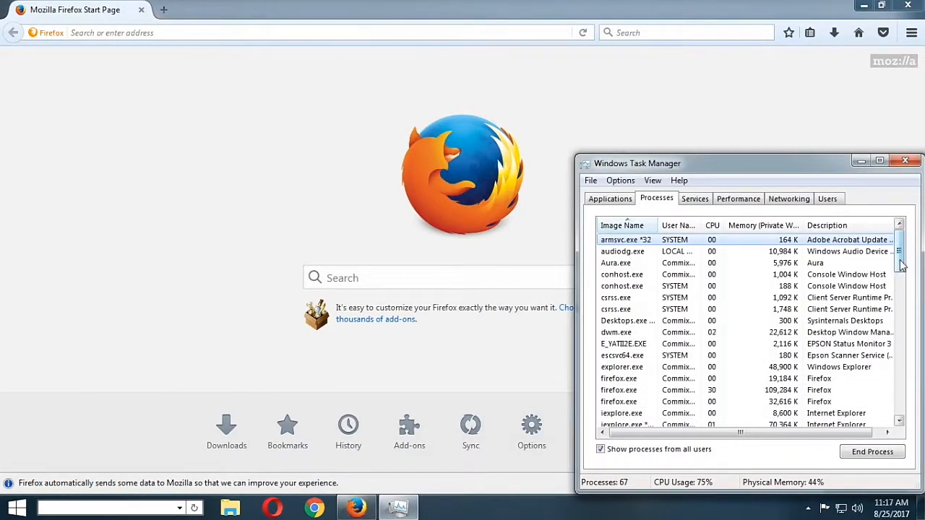
# Minimize Firefox, paste its Task Manager screenshot below the Chrome one in Browser Comparison.docx, and close the document
pyautogui.moveTo(901, 266); pyautogui.dragTo(901, 276)
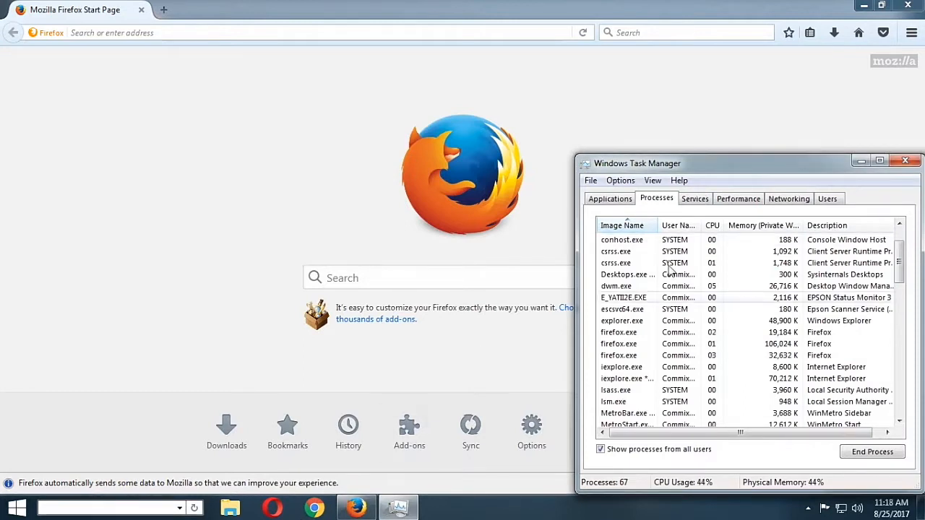
pyautogui.click(864, 5)
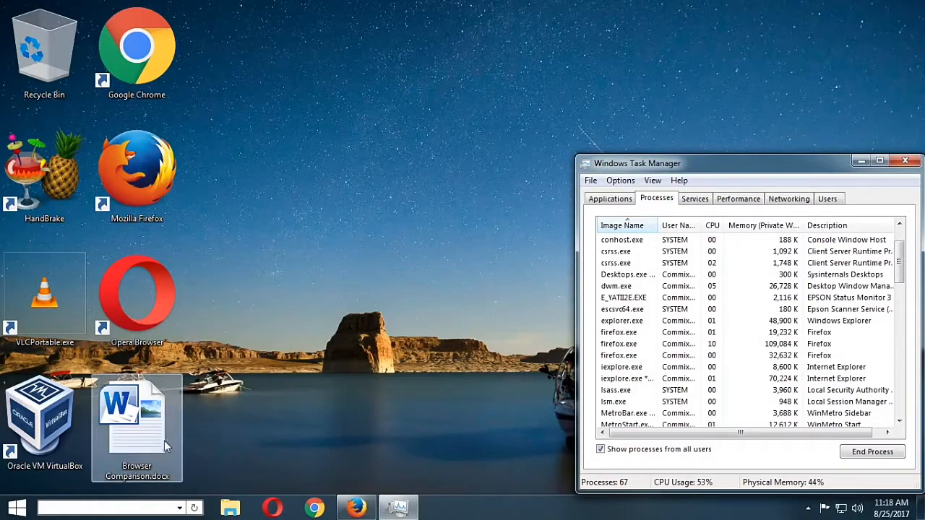
pyautogui.doubleClick(161, 447)
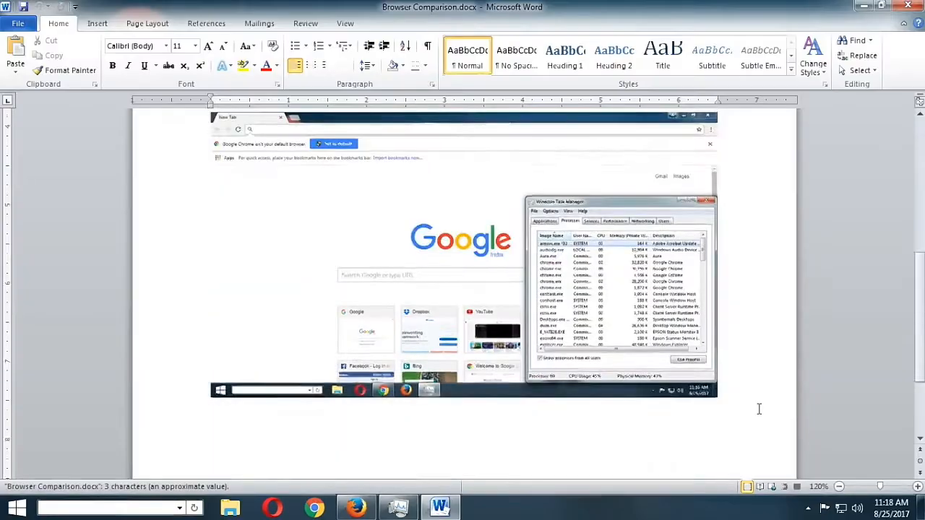
pyautogui.scroll(-3, 758, 406)
pyautogui.press('Return')
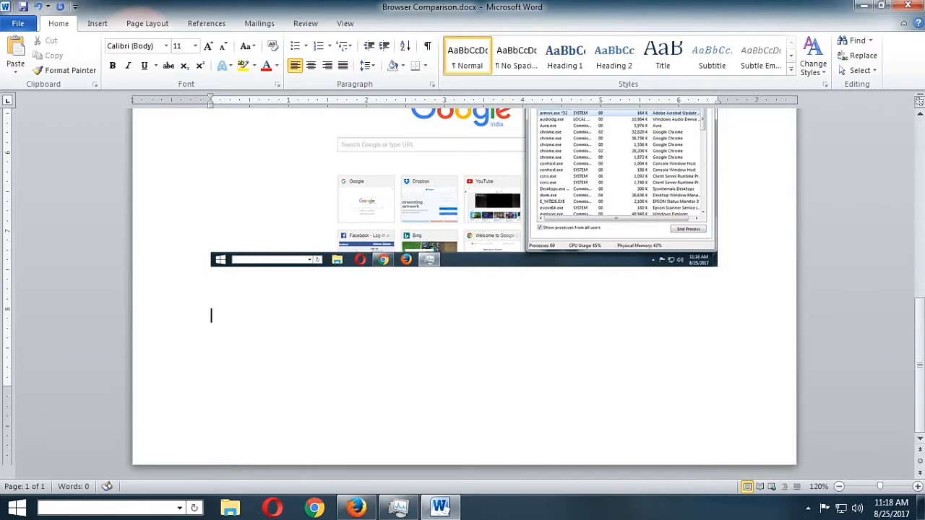
pyautogui.press('BackSpace')
pyautogui.hotkey('ctrl', 'v')
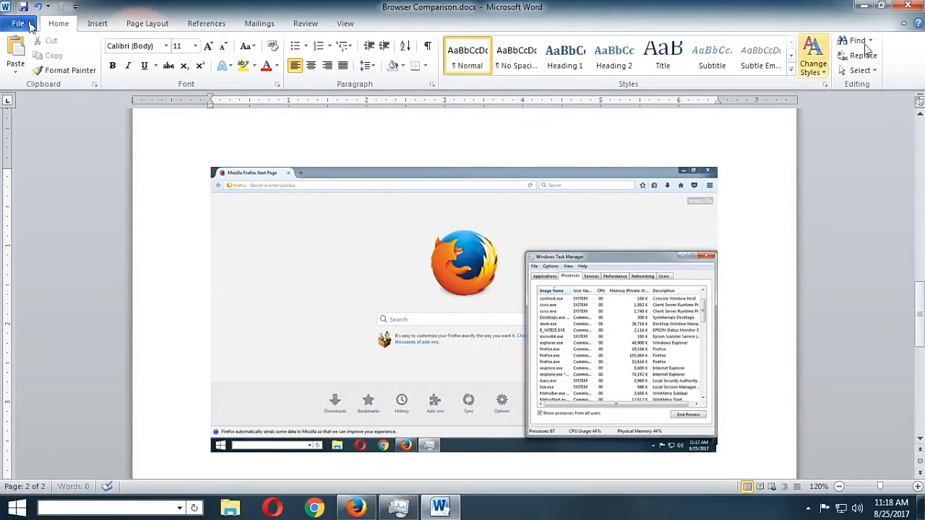
pyautogui.click(908, 6)
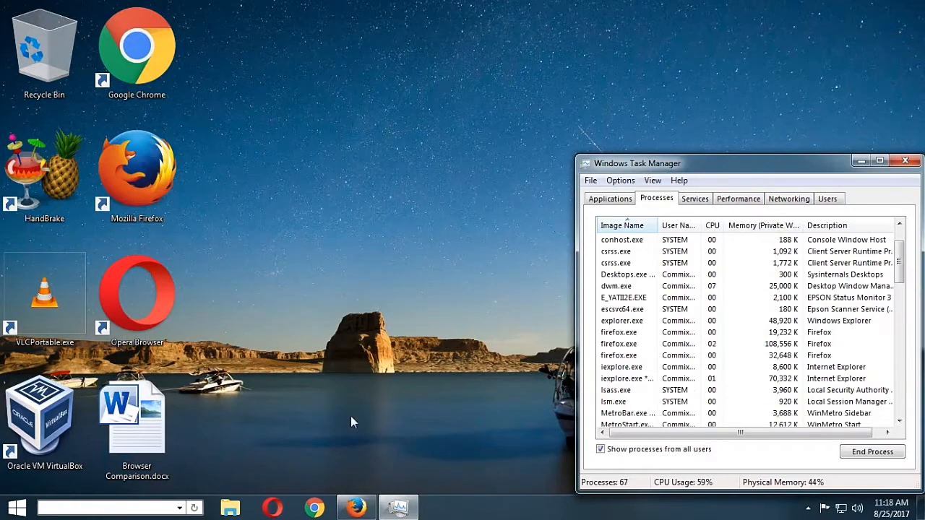
# Switch to Microsoft Excel by launching it with a new blank workbook
pyautogui.click(17, 508)
pyautogui.click(93, 279)
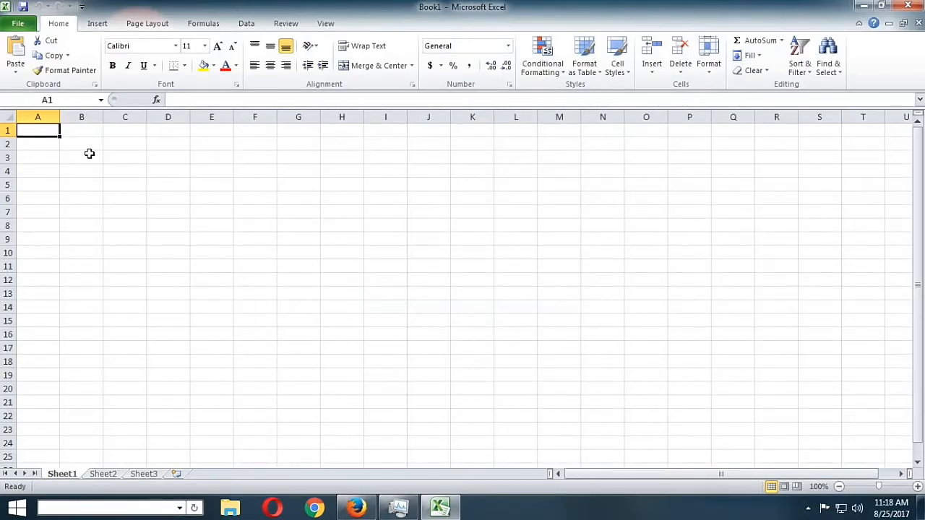
pyautogui.click(84, 145)
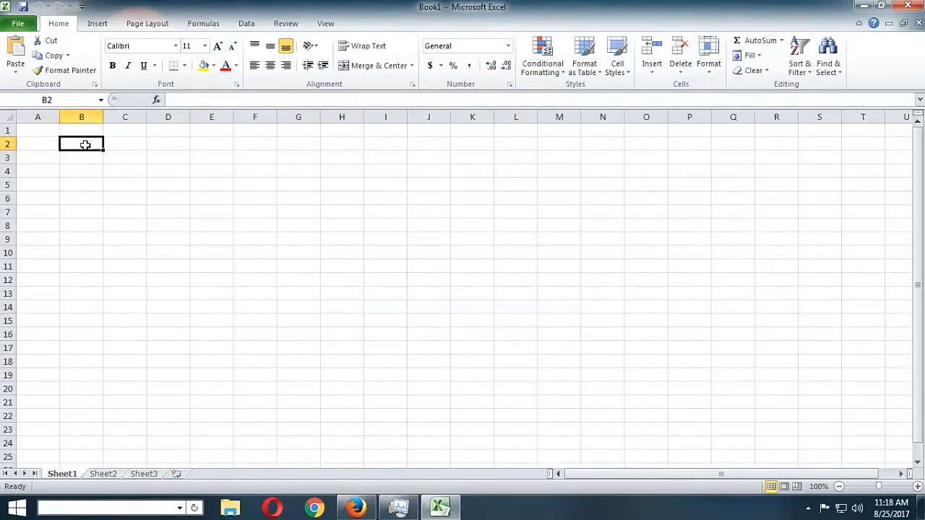
pyautogui.click(42, 156)
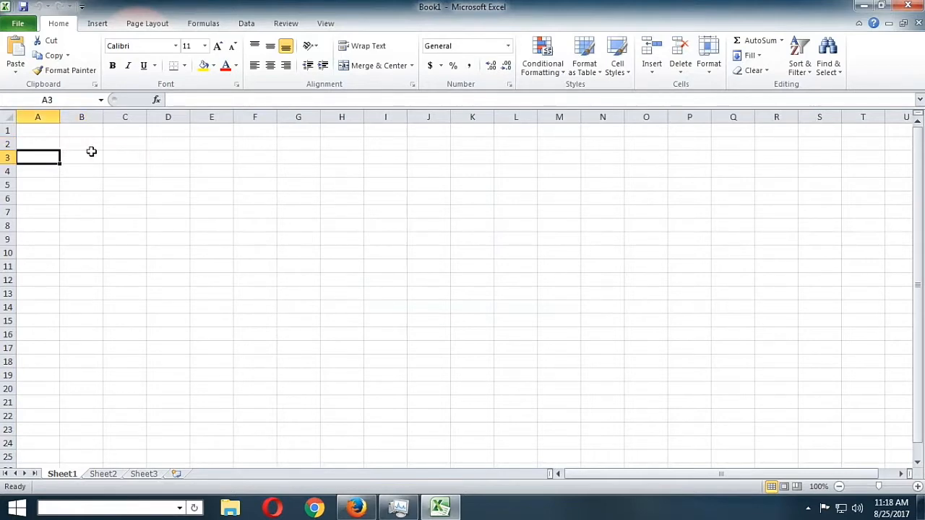
pyautogui.keyDown('ctrl'); pyautogui.scroll(2, 470, 289); pyautogui.keyUp('ctrl')
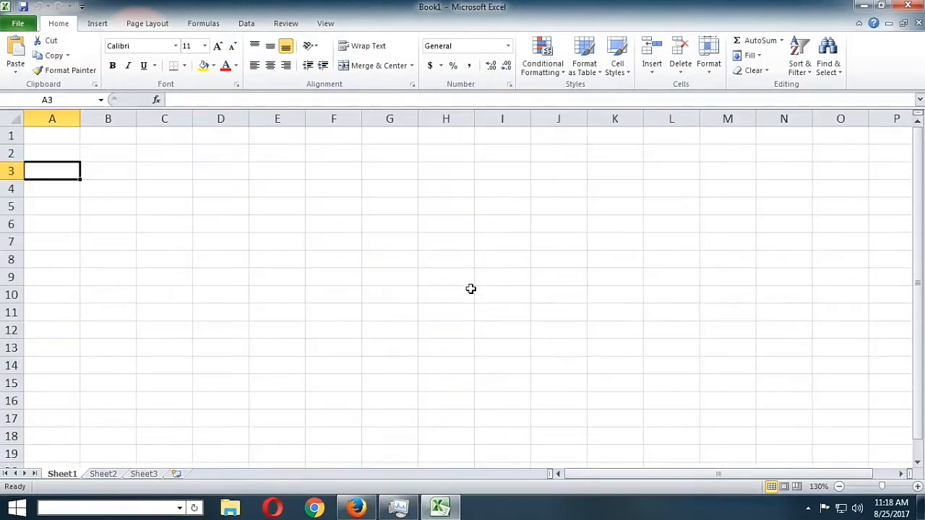
pyautogui.keyDown('ctrl'); pyautogui.scroll(1, 470, 289); pyautogui.keyUp('ctrl')
pyautogui.keyDown('ctrl'); pyautogui.scroll(2, 340, 200); pyautogui.keyUp('ctrl')
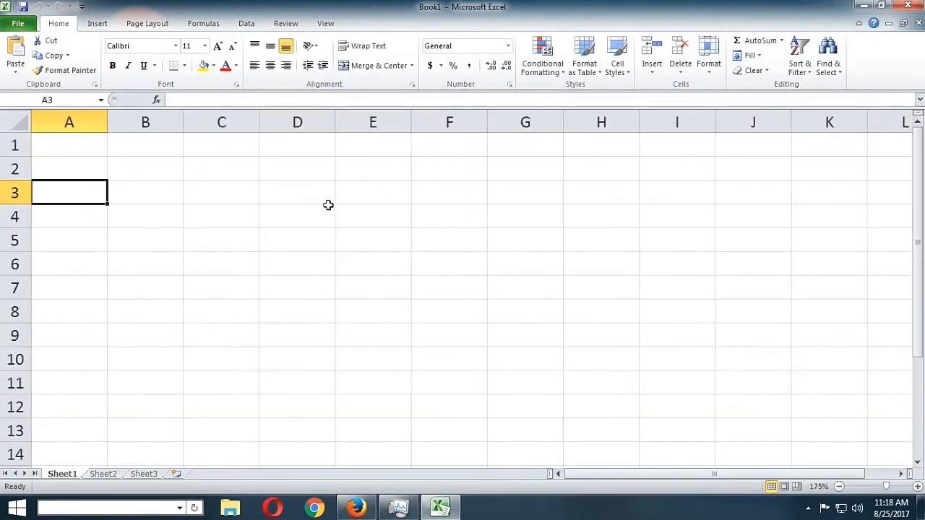
# Enter the column headings Opera, Chrome and Firefox in cells B2, C2 and D2
pyautogui.click(154, 172)
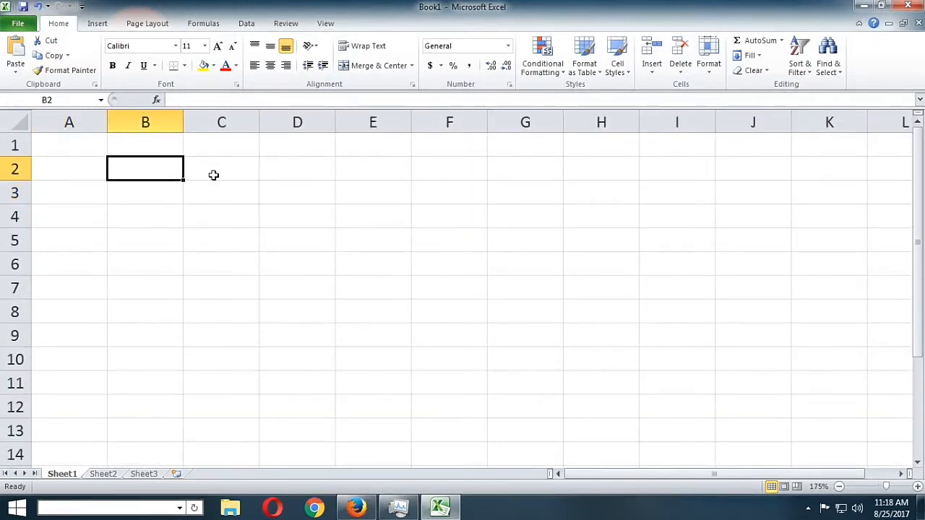
pyautogui.write('Oep')
pyautogui.press('BackSpace')
pyautogui.press('BackSpace')
pyautogui.write('pe')
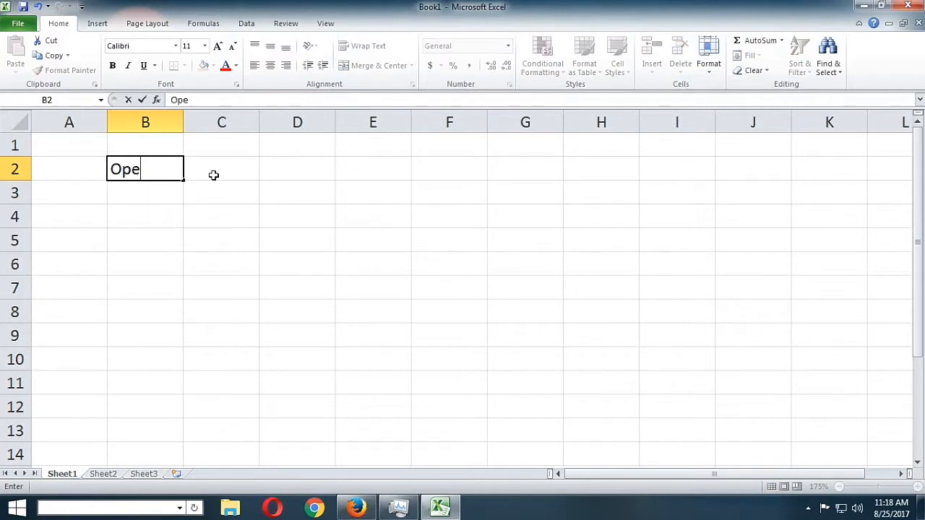
pyautogui.write('ra')
pyautogui.click(214, 175)
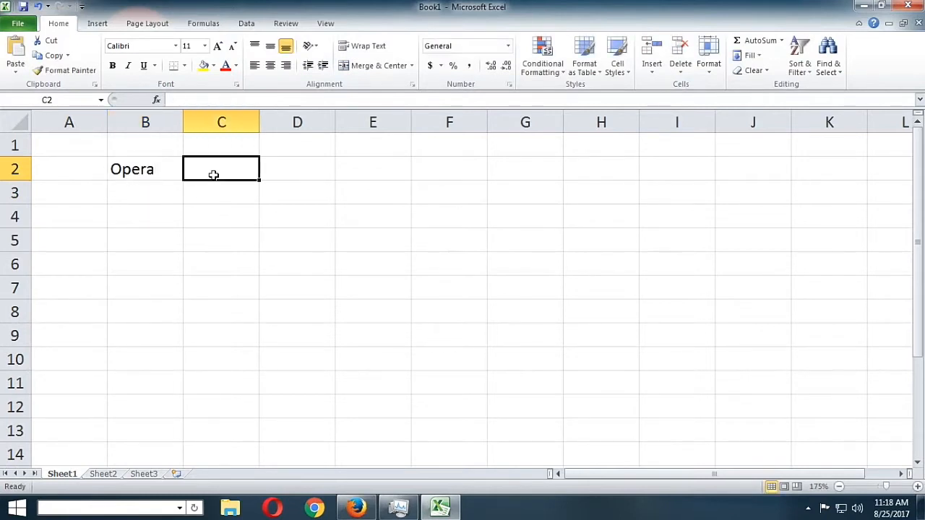
pyautogui.write('Chrome')
pyautogui.press('Tab')
pyautogui.write('Fire')
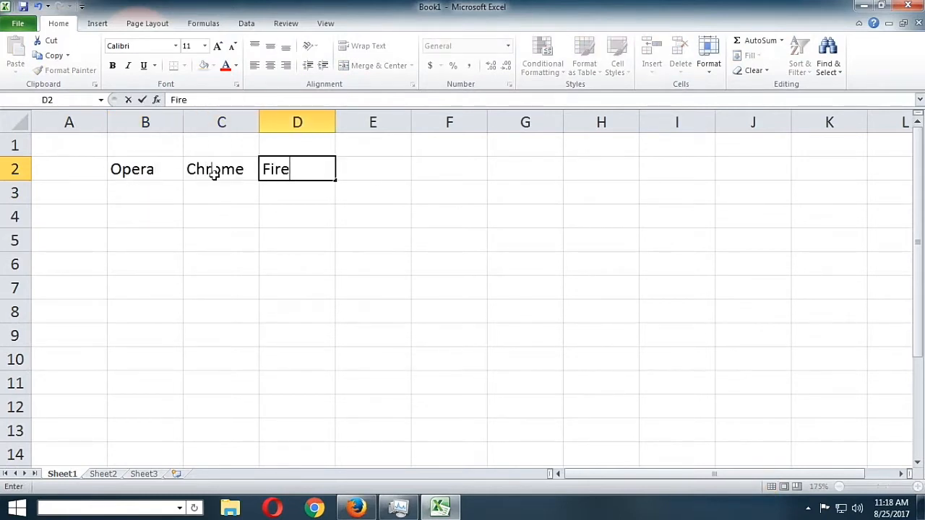
pyautogui.write('fox')
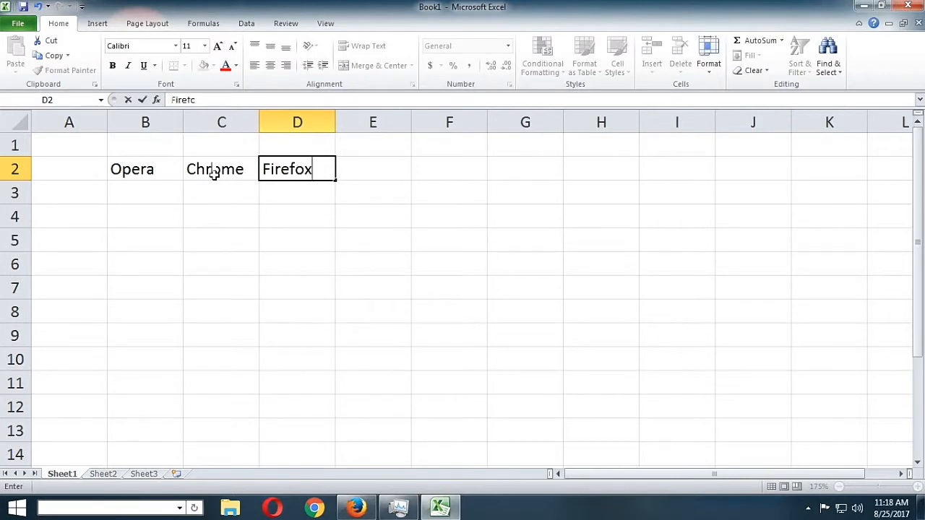
pyautogui.press('Return')
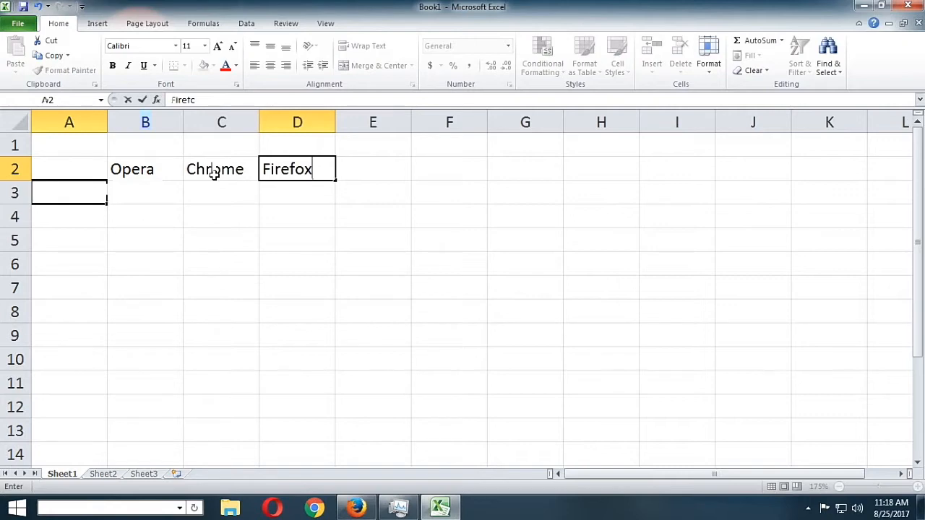
# Enter the row labels Memory Usage in A3 and No. of Processes in A4
pyautogui.write('Memor')
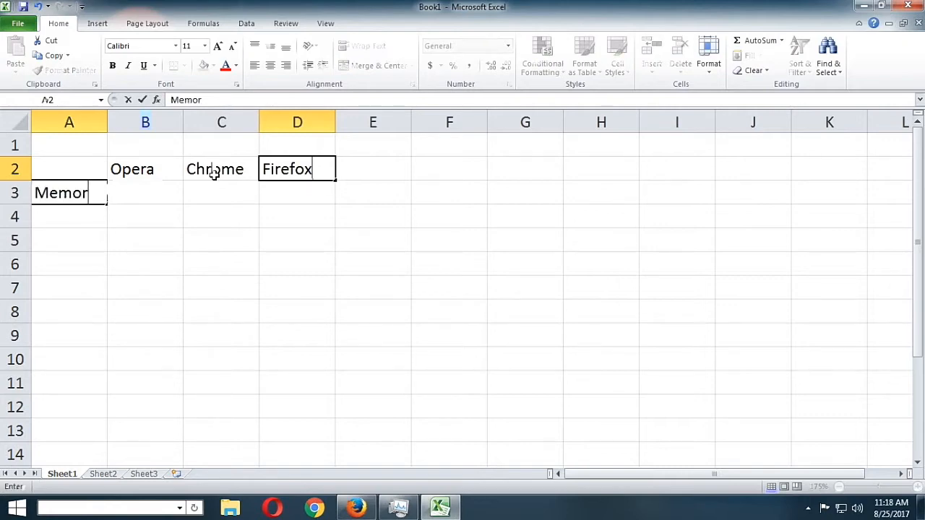
pyautogui.write('y Usage')
pyautogui.press('Return')
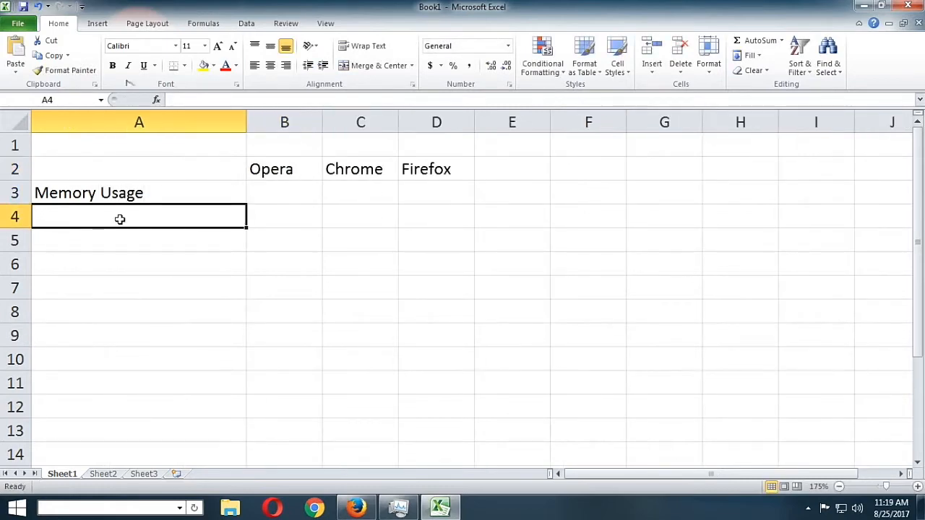
pyautogui.write('No')
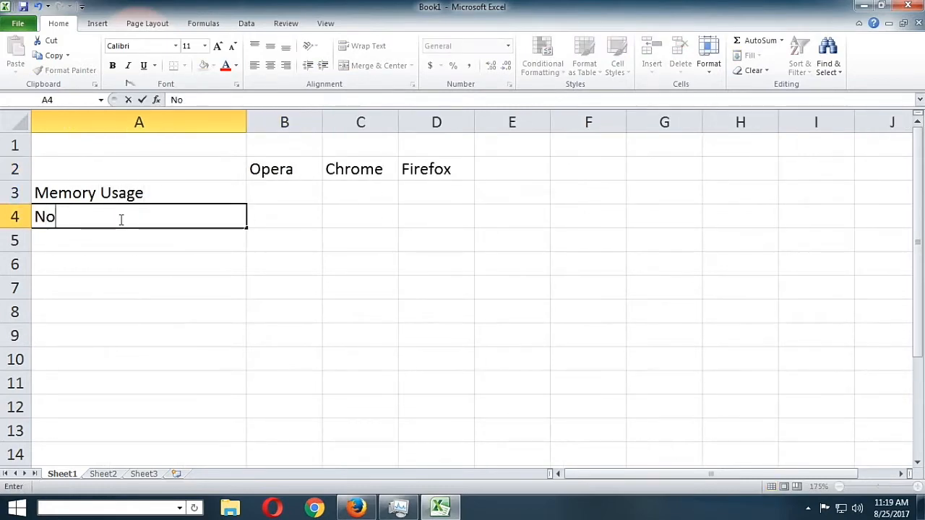
pyautogui.write('. of P')
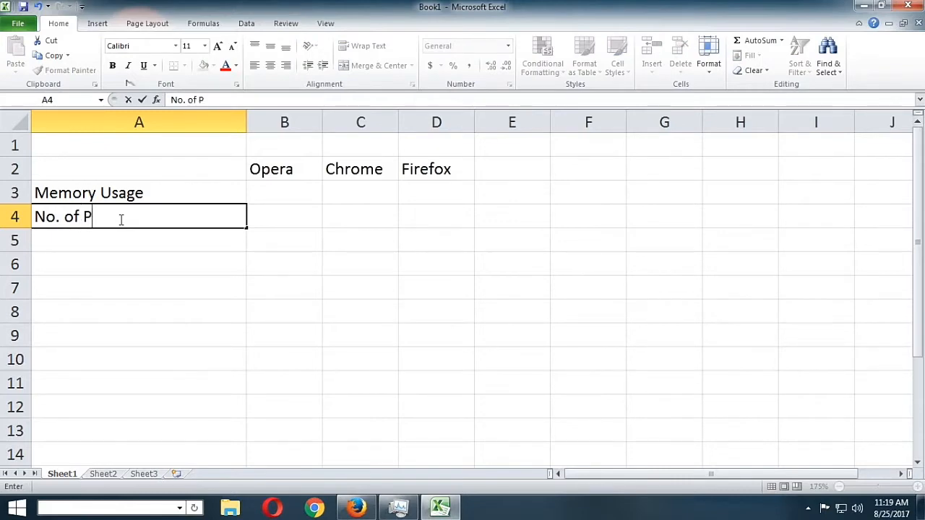
pyautogui.write('rocesses')
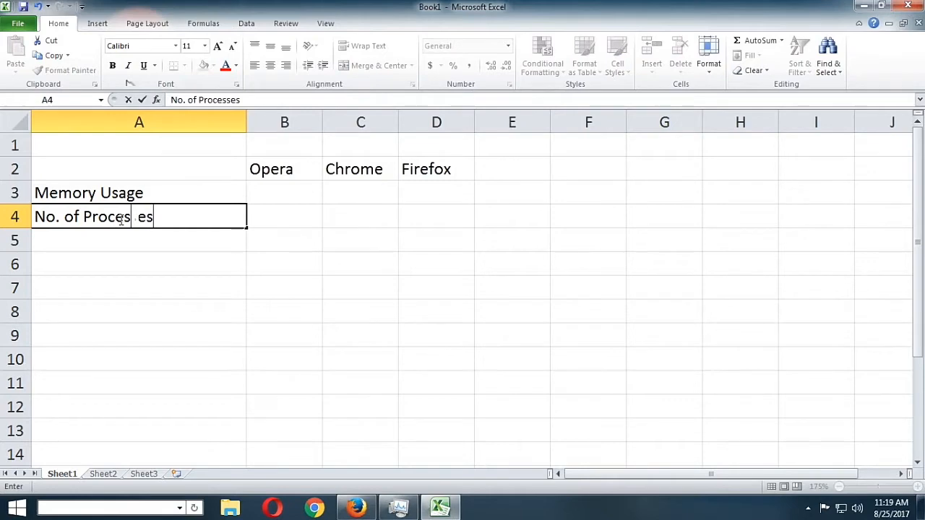
pyautogui.press('Return')
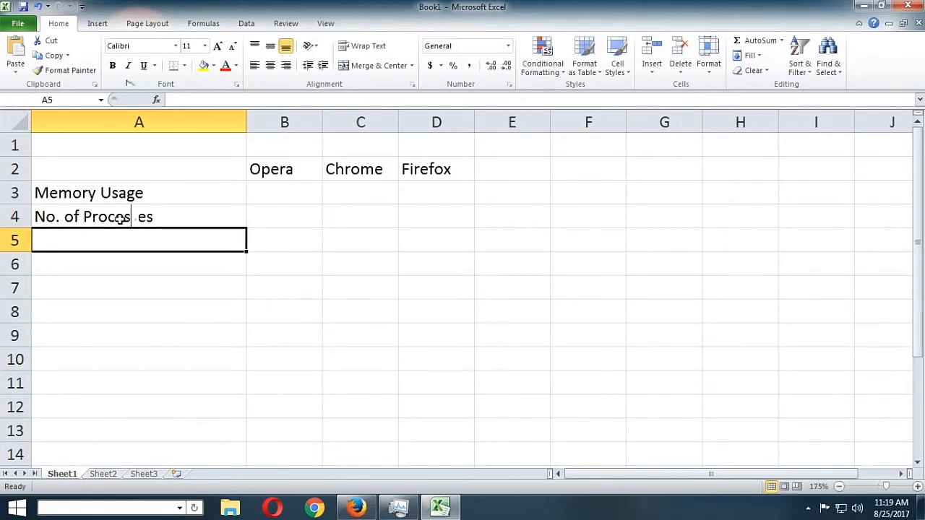
pyautogui.click(120, 219)
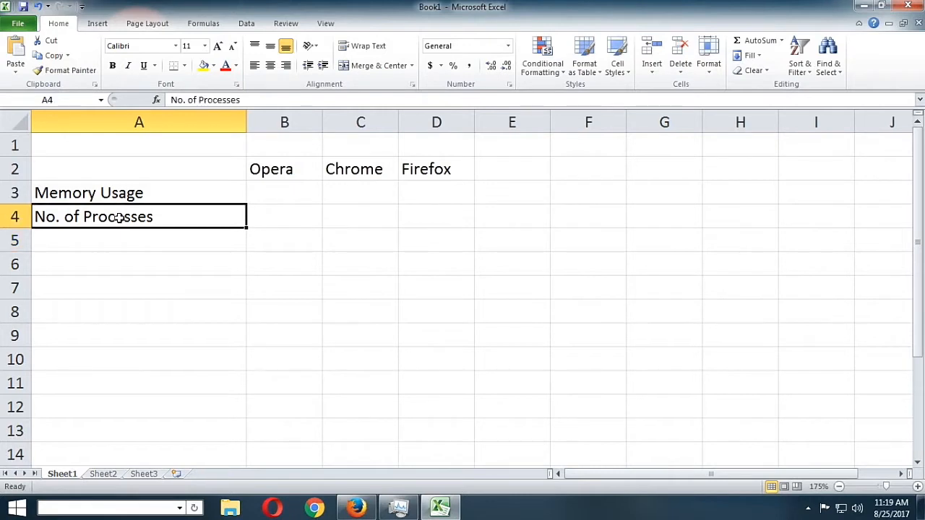
# Enter the label Raw Data in cell A6
pyautogui.click(120, 268)
pyautogui.write('R     D')
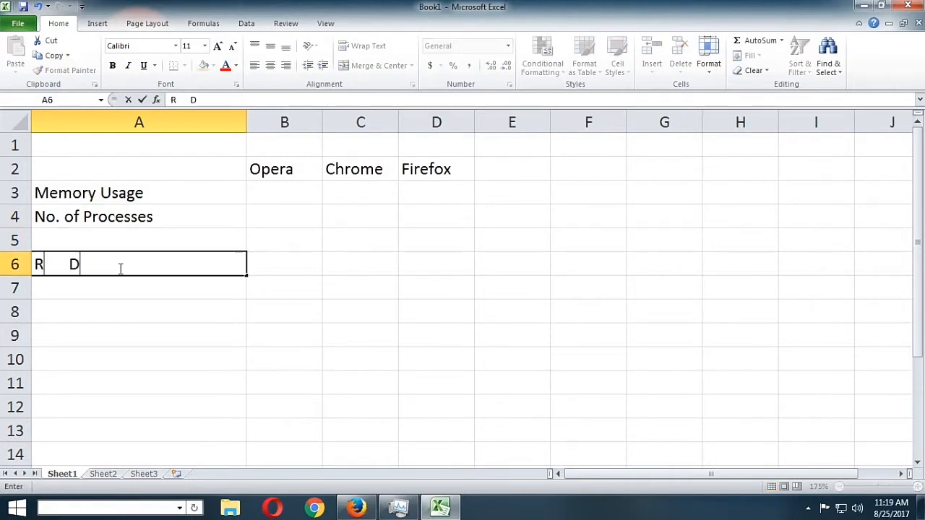
pyautogui.write('ata')
pyautogui.press('Return')
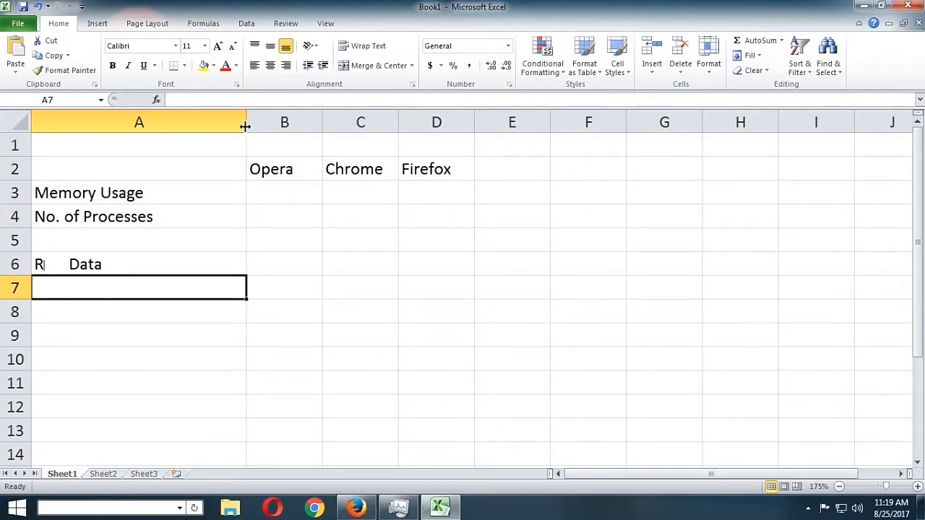
# Narrow column A to fit its labels and shrink the Excel window to the left half of the screen
pyautogui.moveTo(245, 124); pyautogui.dragTo(191, 125)
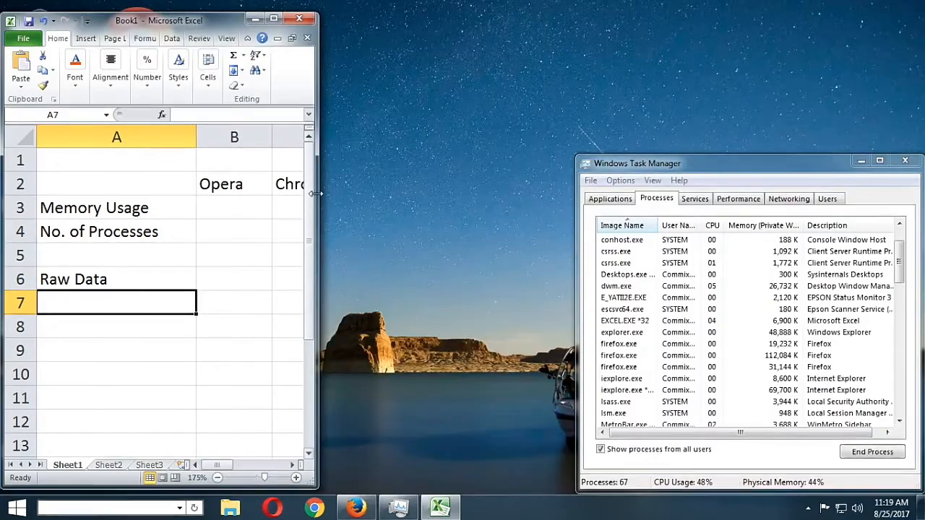
pyautogui.moveTo(320, 188); pyautogui.dragTo(436, 188)
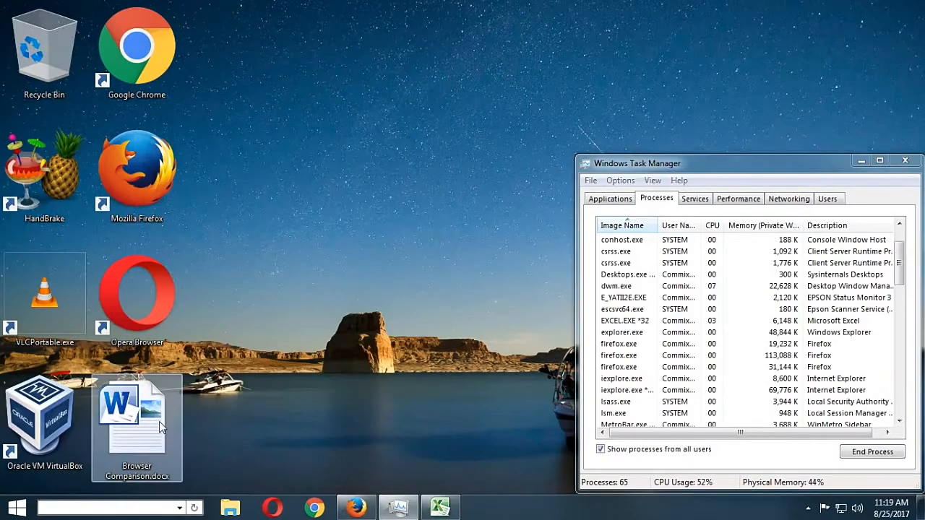
# Reopen Browser Comparison.docx from the desktop and close Task Manager
pyautogui.doubleClick(161, 427)
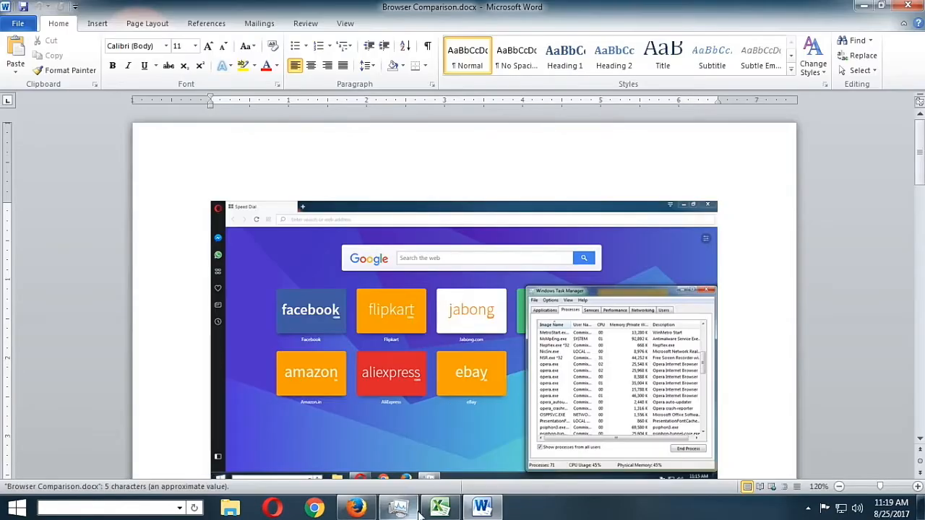
pyautogui.click(413, 508)
pyautogui.click(904, 160)
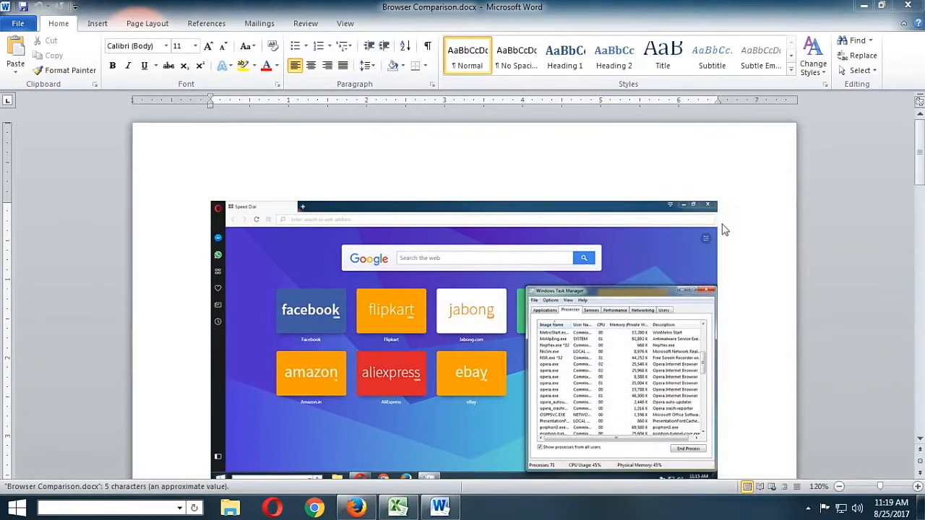
# Restore the Word window down and resize it to a narrow window along the right side of the screen
pyautogui.click(881, 5)
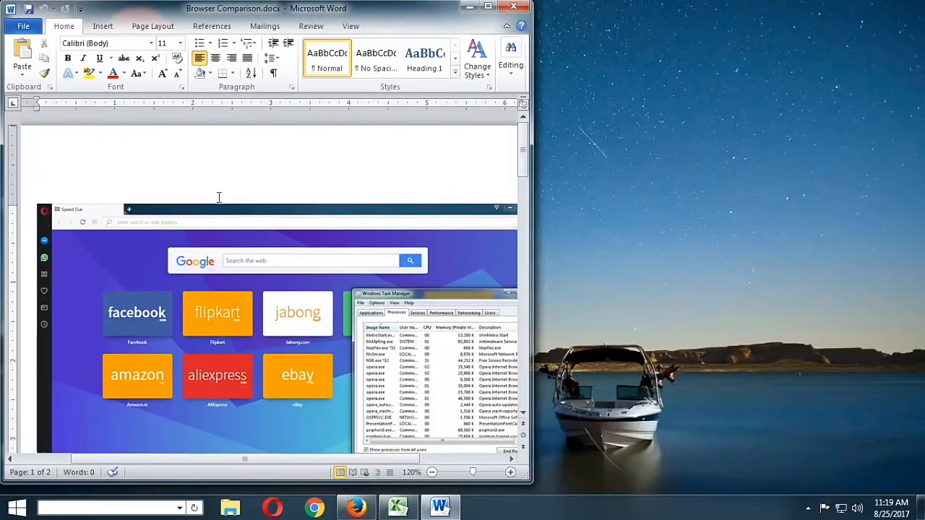
pyautogui.moveTo(362, 10); pyautogui.dragTo(750, 11)
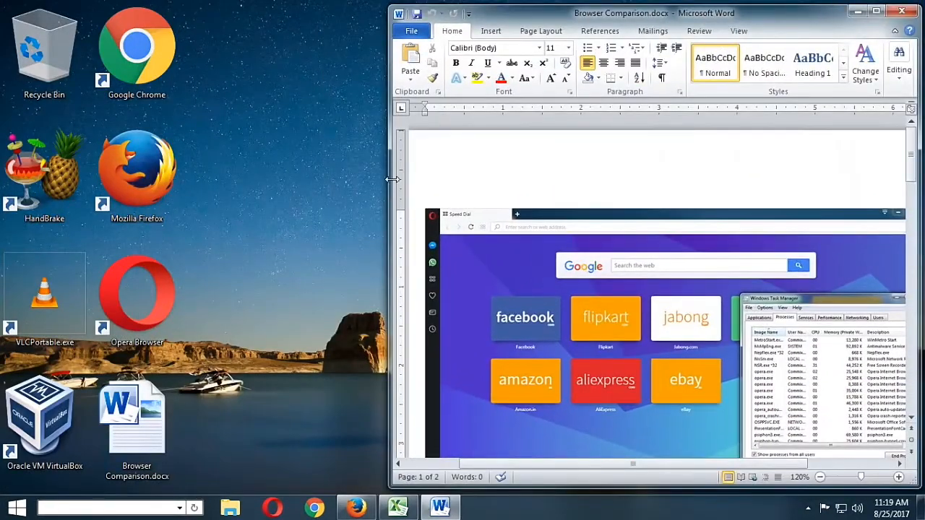
pyautogui.moveTo(393, 197); pyautogui.dragTo(562, 178)
# Examine the opera.exe rows in the Task Manager of the Opera screenshot at 170% document zoom
pyautogui.moveTo(714, 463); pyautogui.dragTo(829, 459)
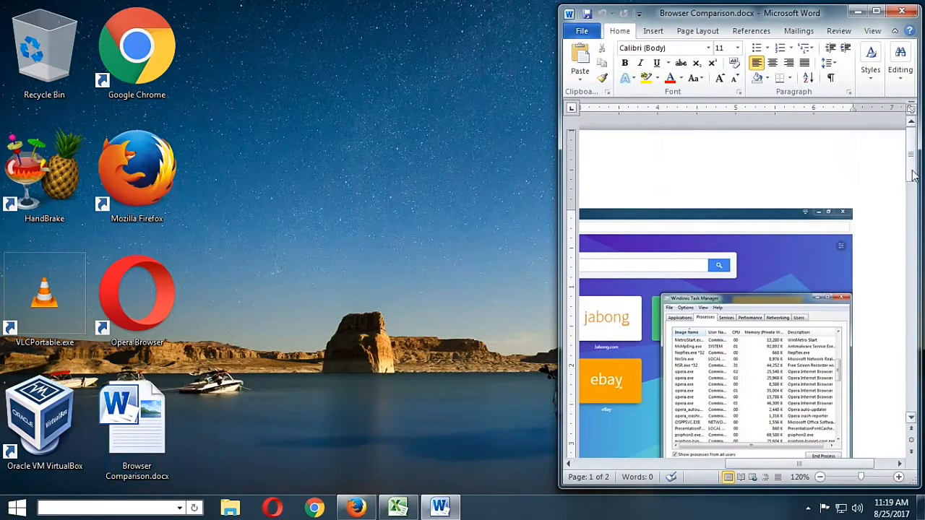
pyautogui.moveTo(912, 172); pyautogui.dragTo(912, 193)
pyautogui.scroll(1, 841, 258)
pyautogui.scroll(2, 841, 260)
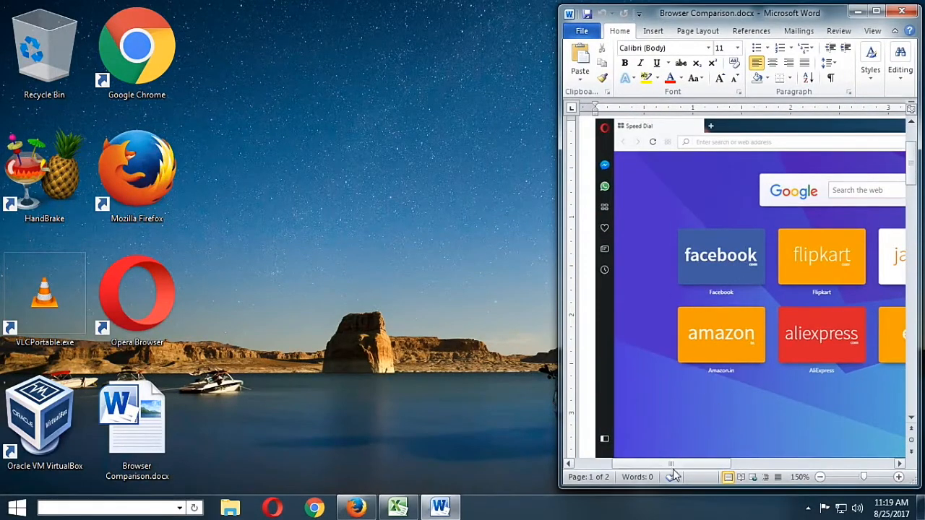
pyautogui.scroll(2, 788, 424)
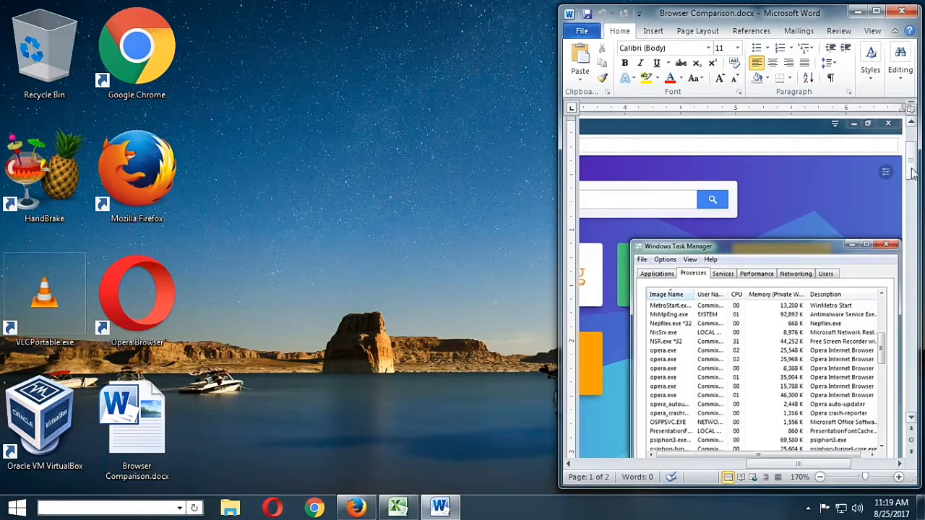
# Switch to the Excel sheet and enter the first four opera.exe memory values, 25548, 25968, 8388 and 35004, in B7:B10
pyautogui.moveTo(912, 172); pyautogui.dragTo(914, 188)
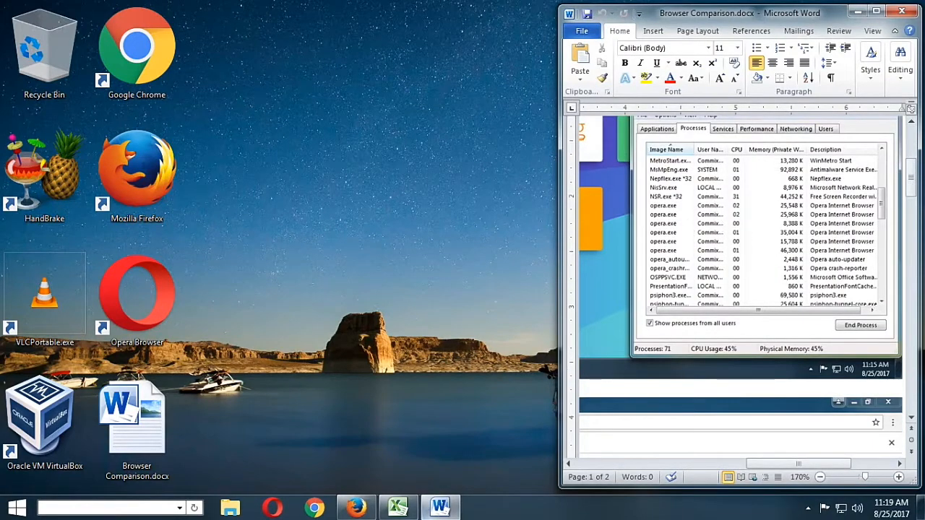
pyautogui.click(397, 508)
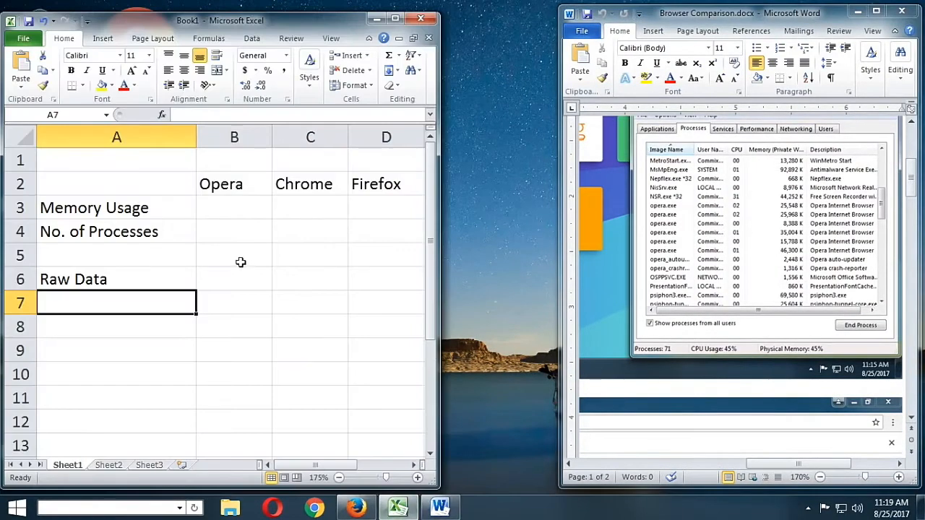
pyautogui.click(224, 301)
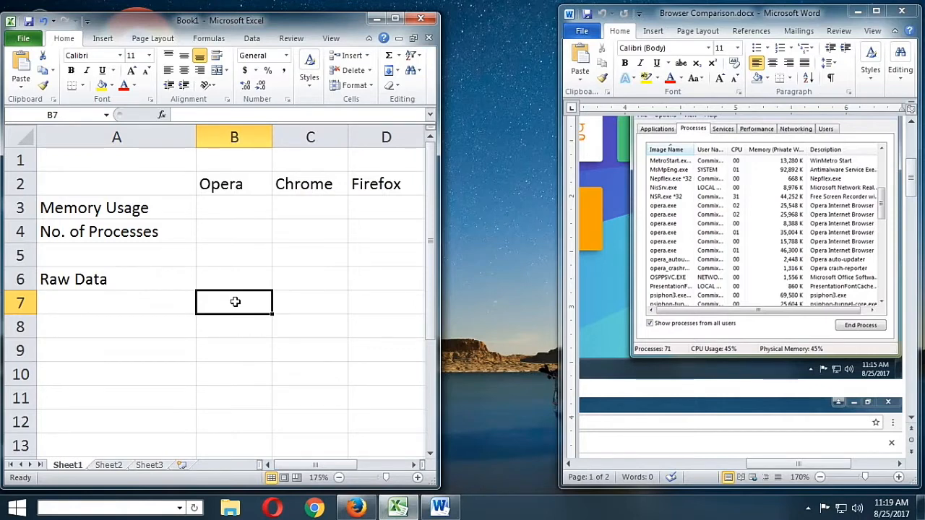
pyautogui.write('25')
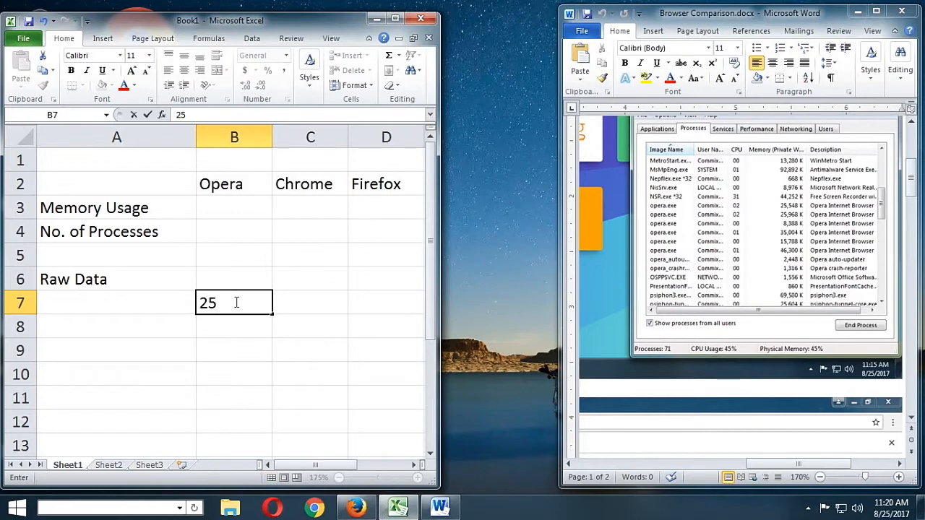
pyautogui.write('548')
pyautogui.press('Return')
pyautogui.write('25968')
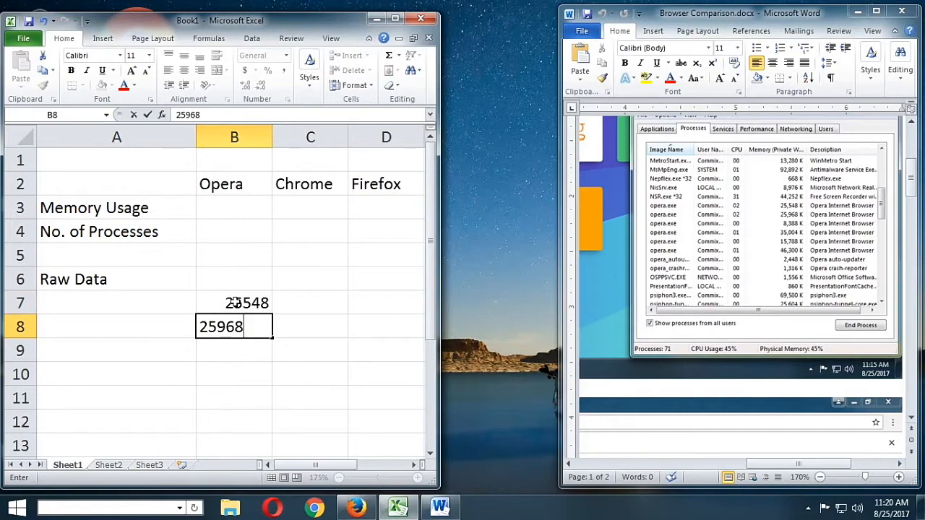
pyautogui.press('Return')
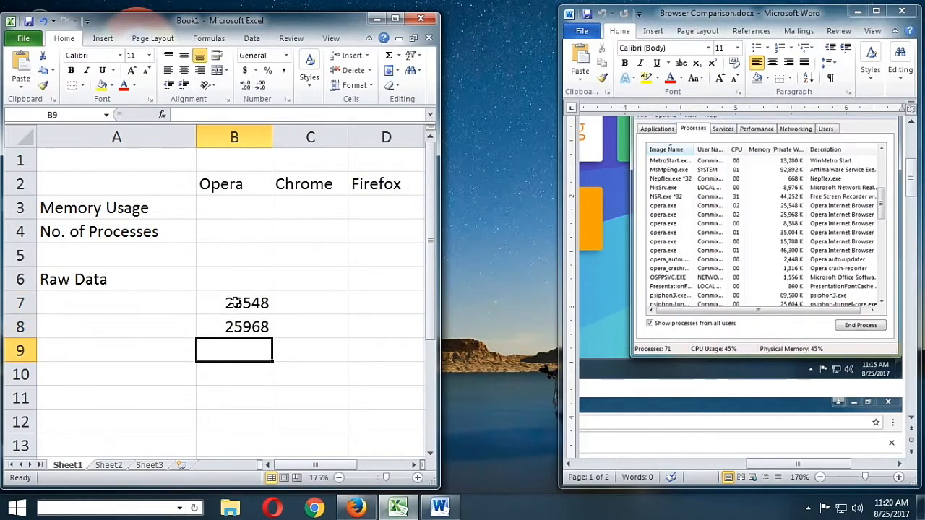
pyautogui.write('8388')
pyautogui.press('Return')
pyautogui.write('350')
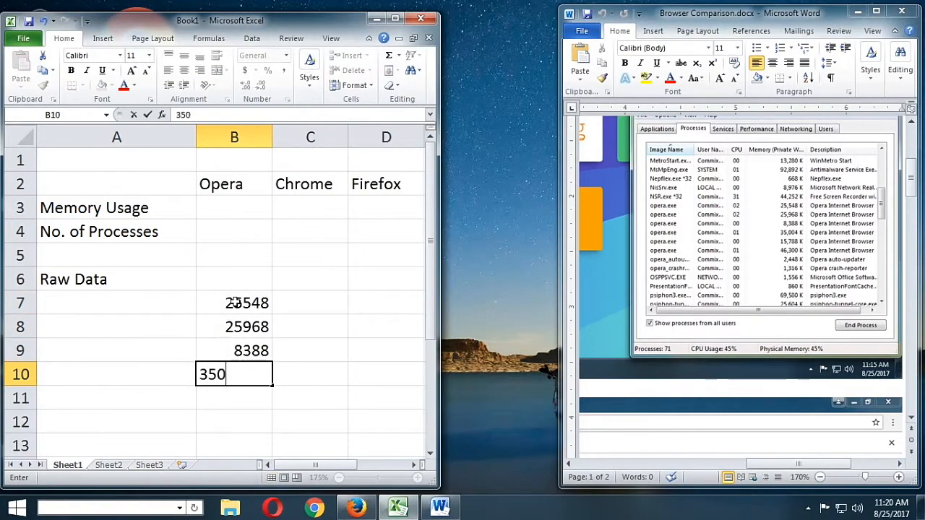
pyautogui.write('04')
pyautogui.press('Return')
# Enter the remaining two opera.exe memory values, 15788 and 46300, in B11:B12
pyautogui.write('3')
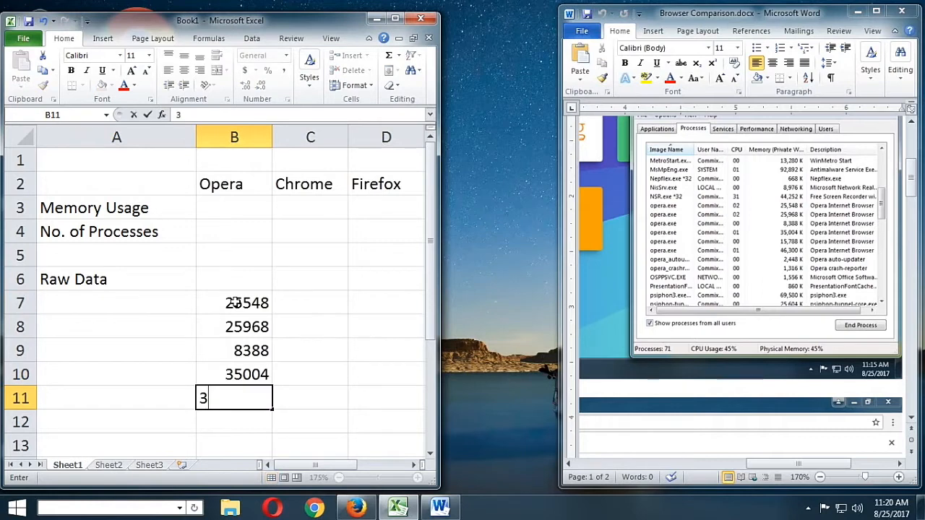
pyautogui.press('BackSpace')
pyautogui.write('15788')
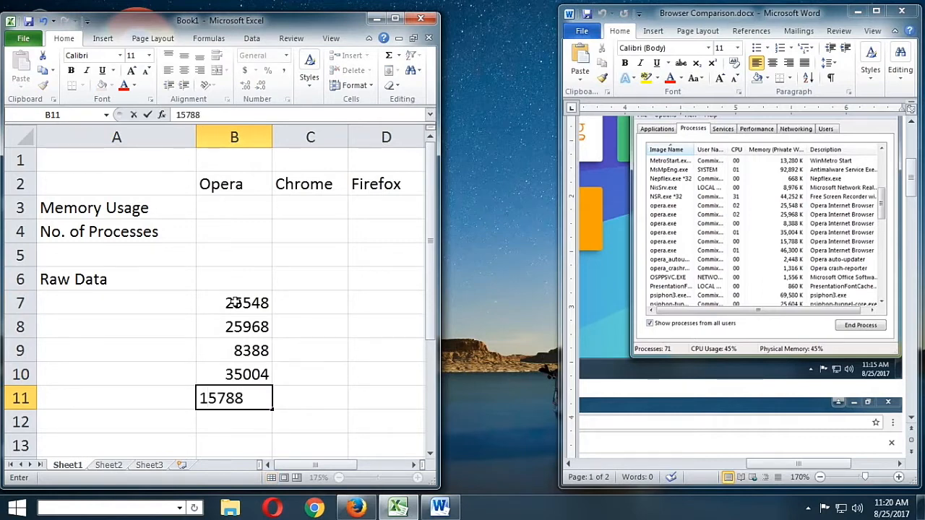
pyautogui.press('Return')
pyautogui.write('46')
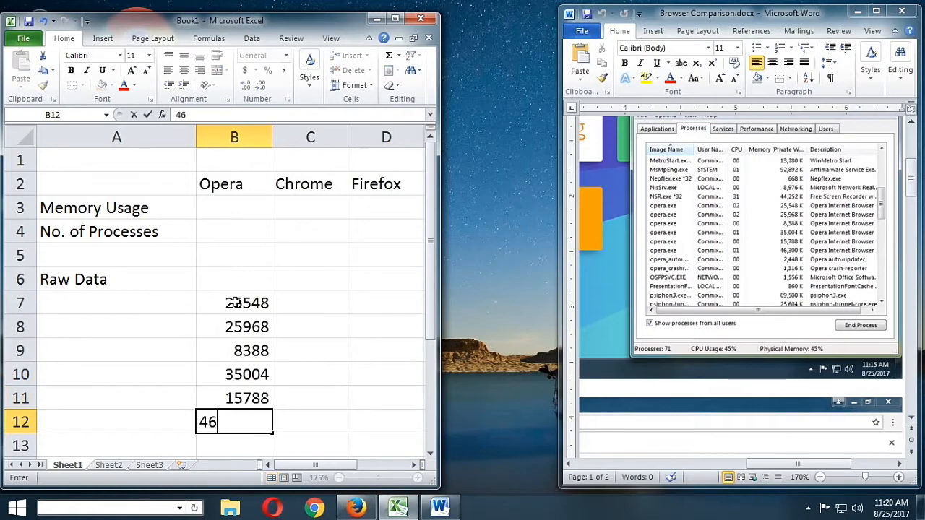
pyautogui.write('300')
pyautogui.press('Return')
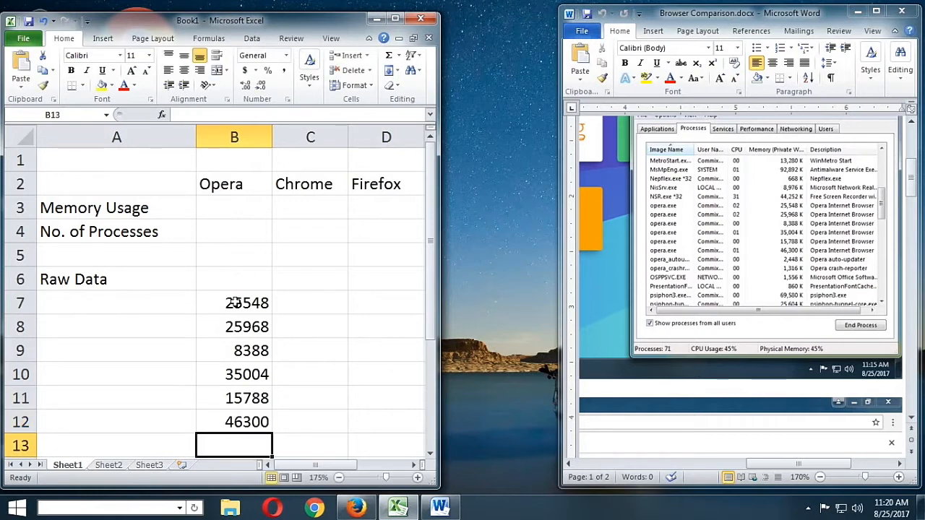
# Enter the Opera auto-updater and crash-reporter memory values, 2448 and 1316, in B13:B14
pyautogui.write('2448')
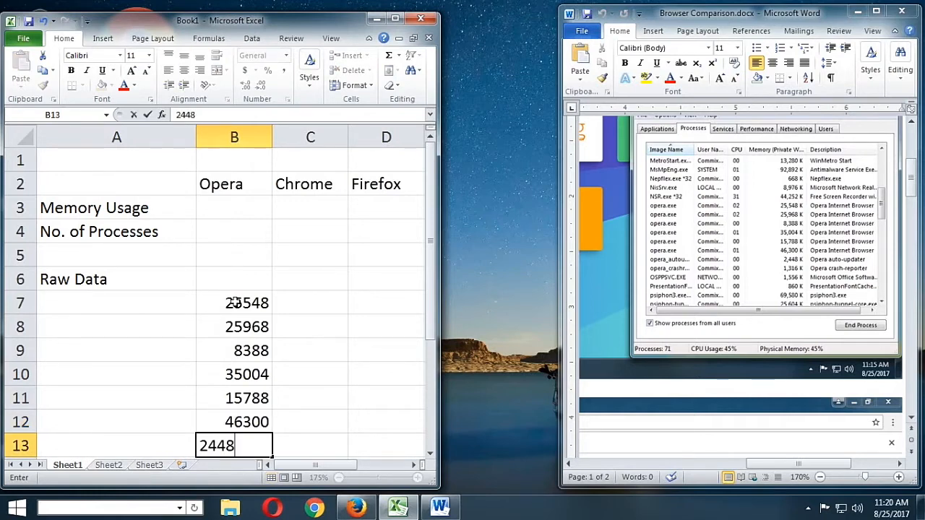
pyautogui.press('Return')
pyautogui.write('1316')
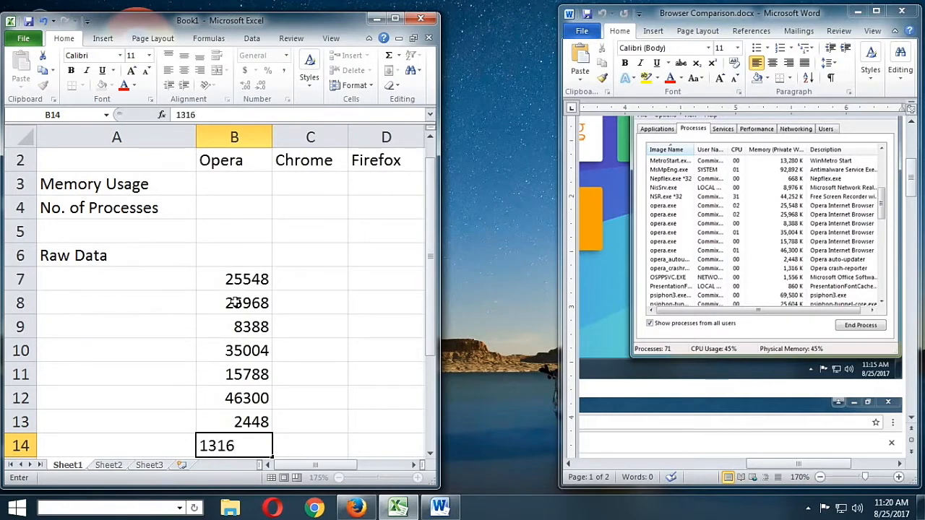
pyautogui.press('Return')
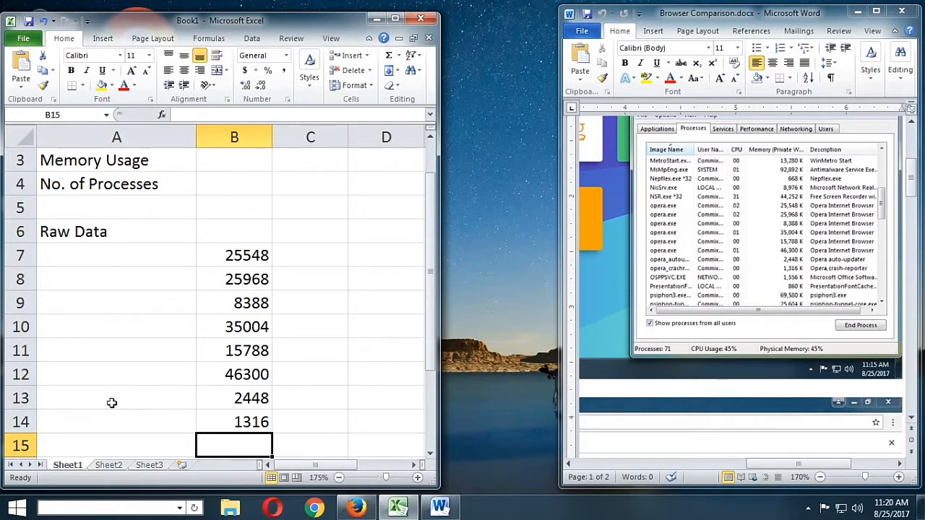
# Color the auto-updater and crash-reporter values in B13 and B14 red
pyautogui.click(154, 406)
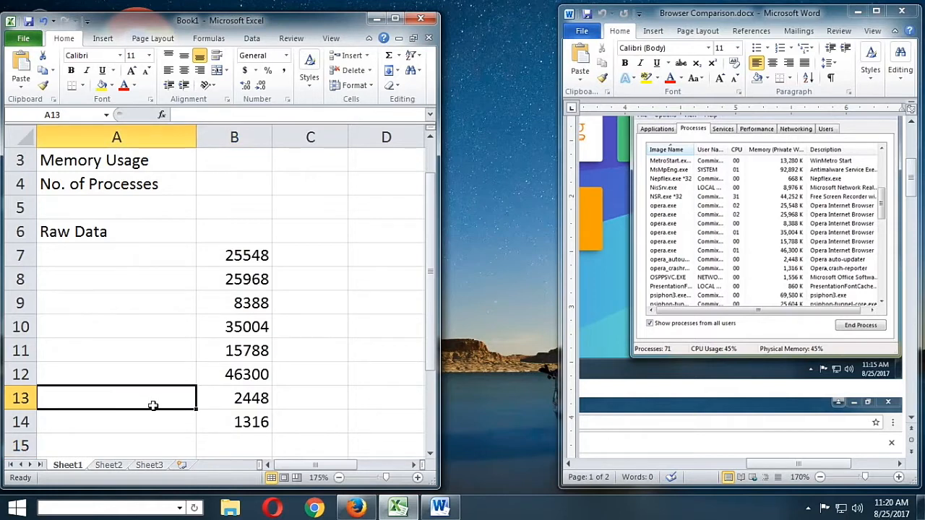
pyautogui.click(215, 395)
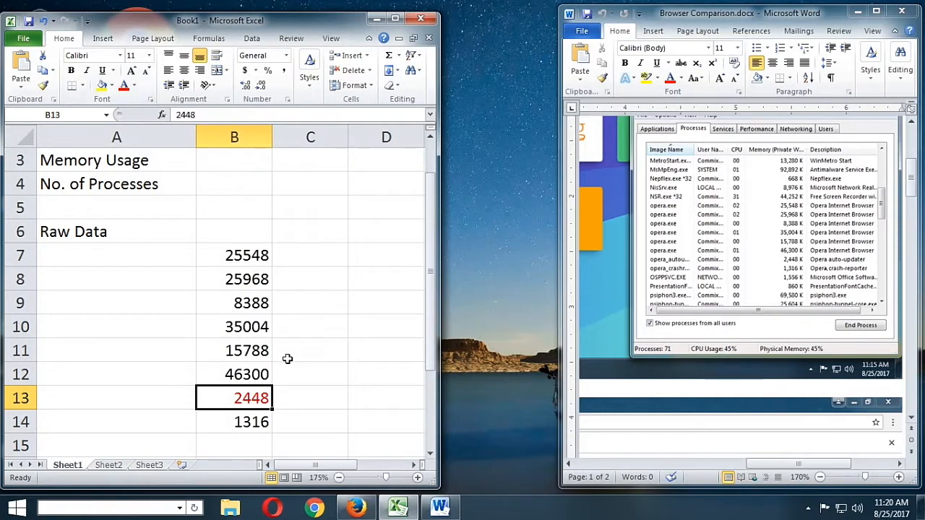
pyautogui.click(254, 419)
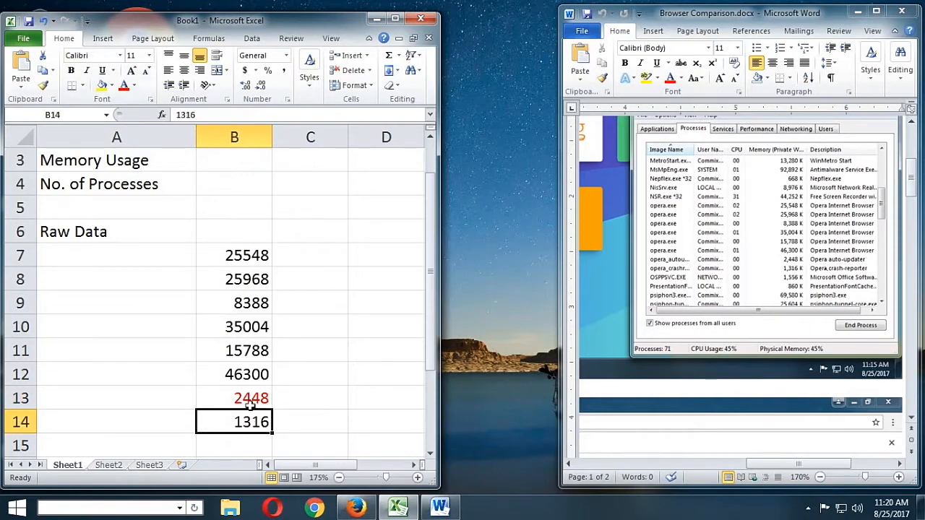
pyautogui.click(123, 85)
pyautogui.click(329, 309)
pyautogui.scroll(1, 325, 306)
pyautogui.scroll(-1, 325, 305)
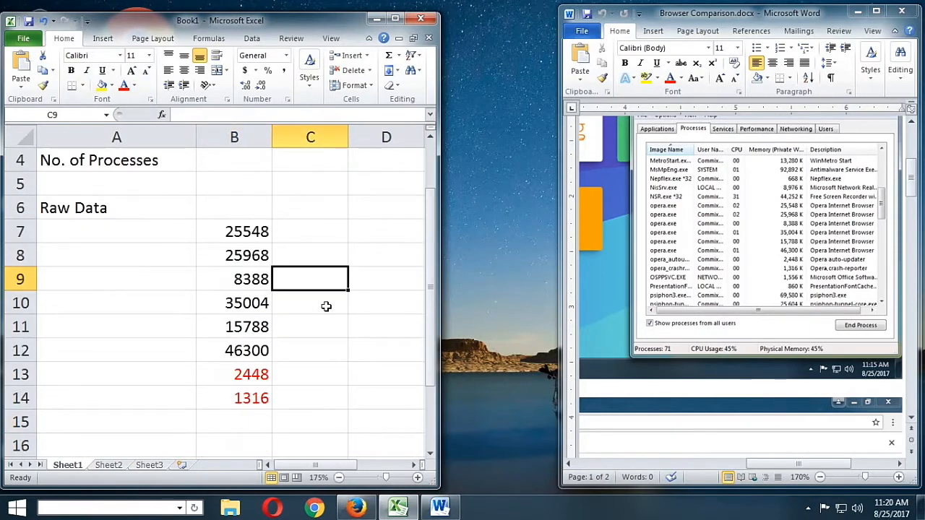
# Total Opera's memory usage in B3 with a SUM formula over B7:B14
pyautogui.scroll(1, 326, 307)
pyautogui.click(216, 208)
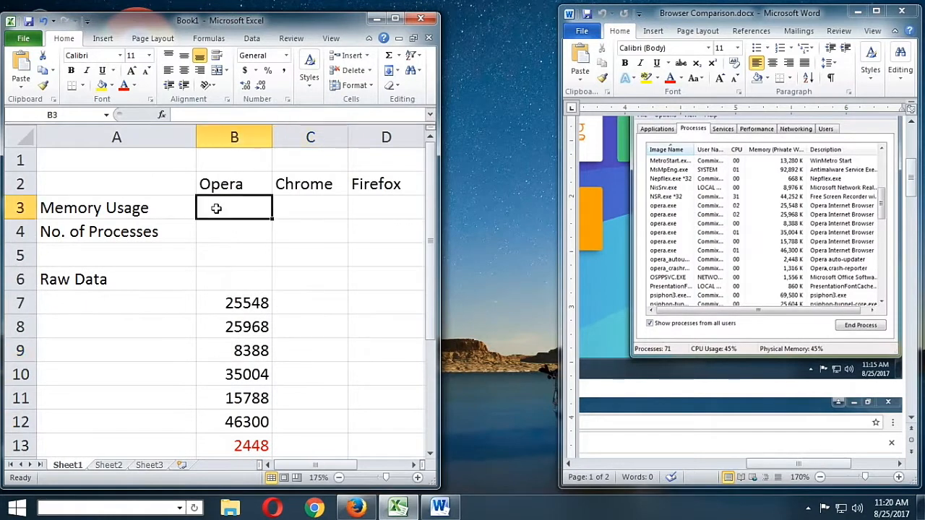
pyautogui.write('=sum(')
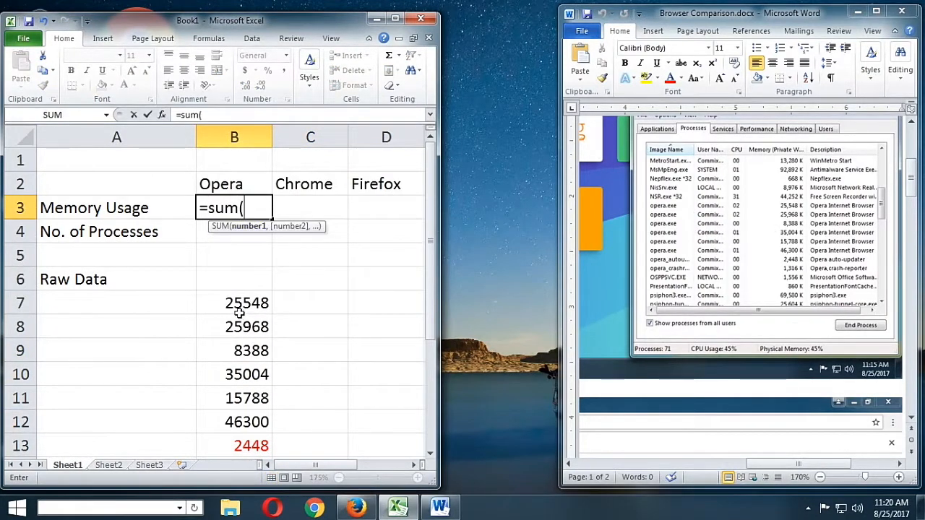
pyautogui.moveTo(241, 309); pyautogui.dragTo(251, 431)
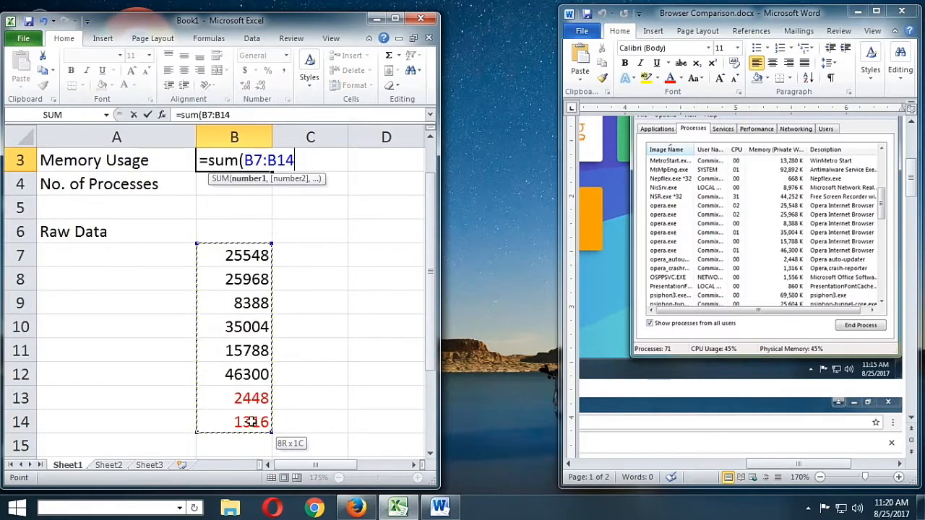
pyautogui.press('Return')
pyautogui.scroll(1, 340, 339)
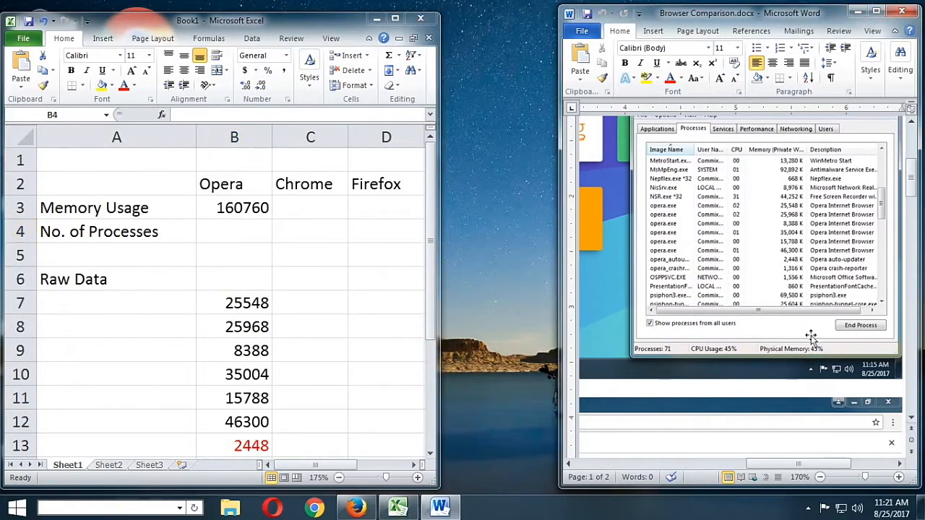
# Enter the first three chrome.exe memory values from the Chrome screenshot, 32820, 36756 and 1556, in C7:C9
pyautogui.scroll(-5, 816, 336)
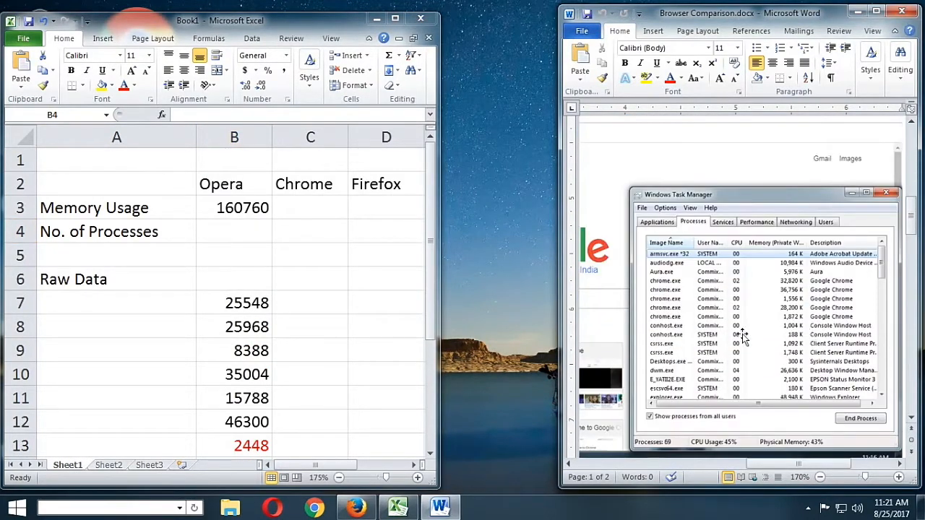
pyautogui.click(310, 305)
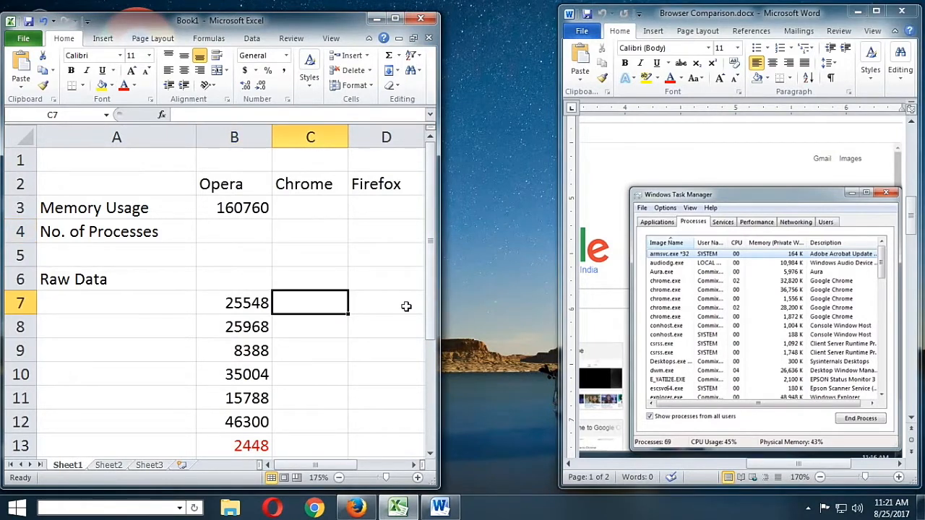
pyautogui.write('32820')
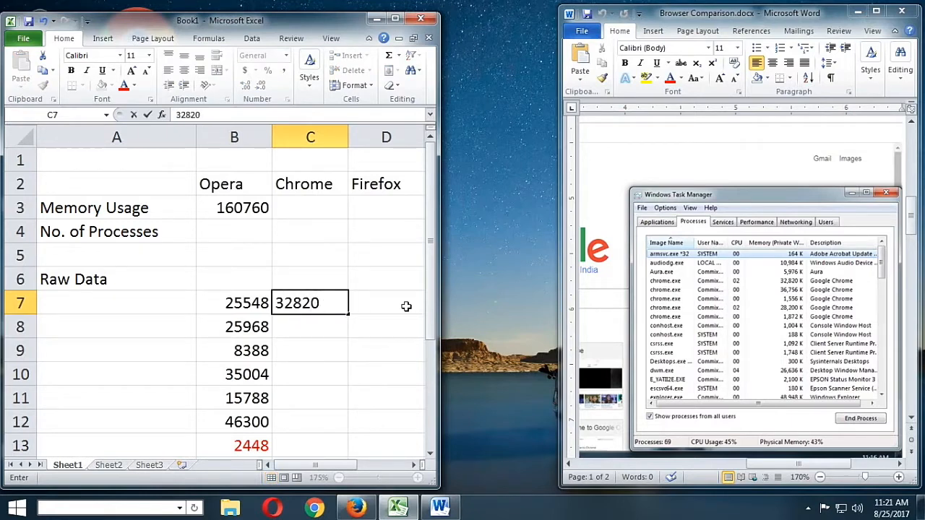
pyautogui.press('Return')
pyautogui.write('367')
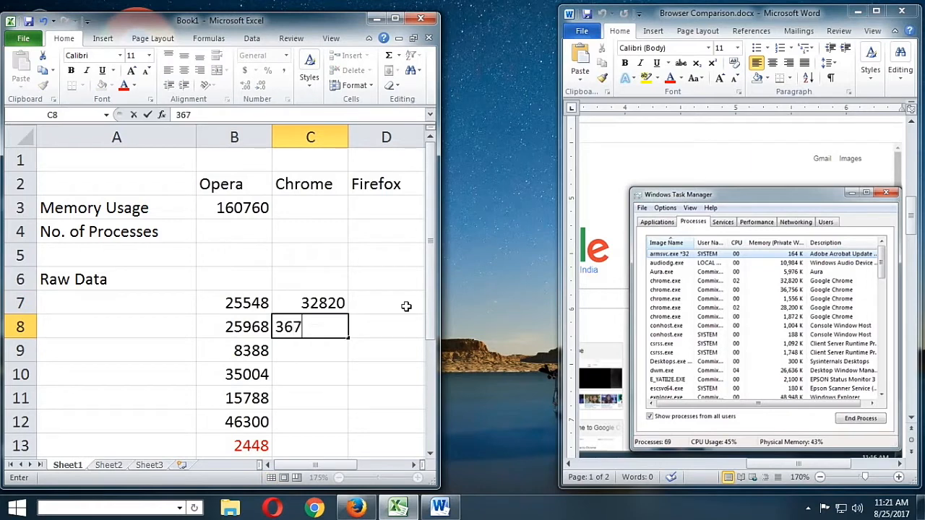
pyautogui.write('56')
pyautogui.press('Return')
pyautogui.write('1556')
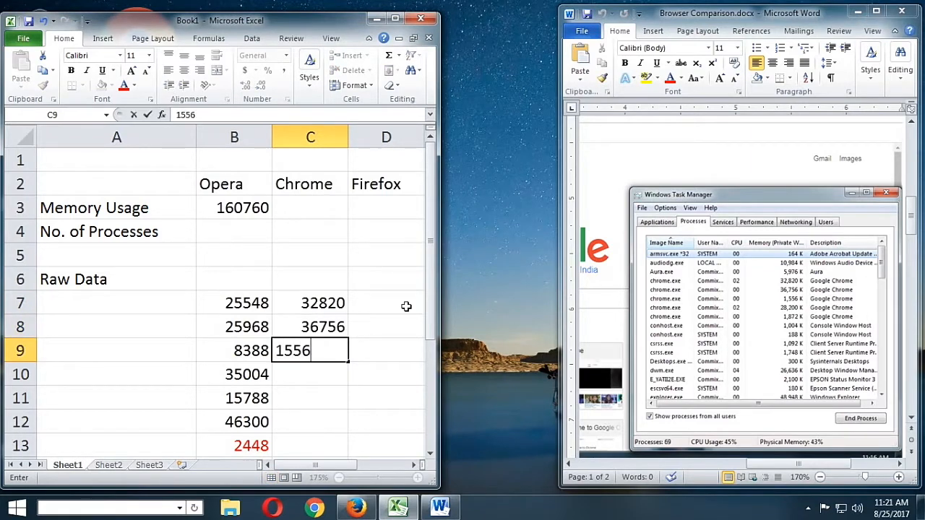
pyautogui.press('Return')
# Enter the last two chrome.exe memory values, 28200 and 1872, in C10:C11
pyautogui.write('282')
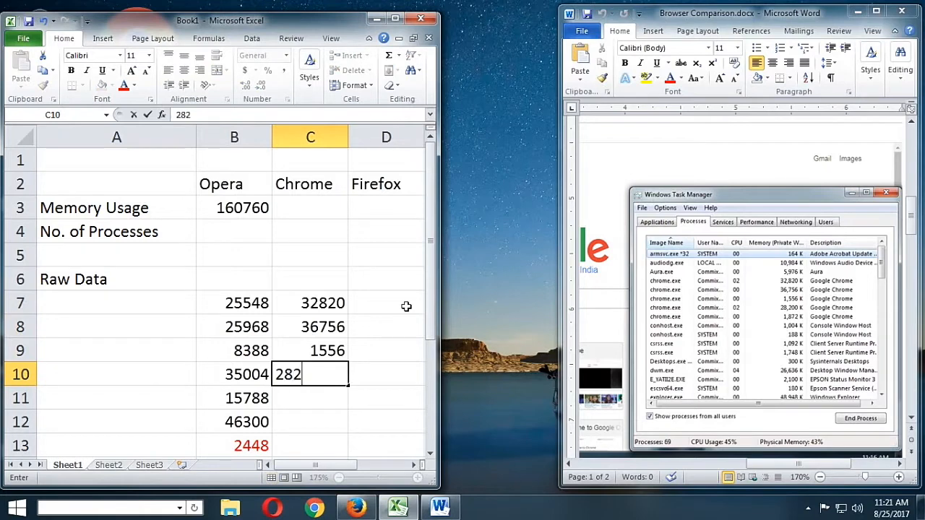
pyautogui.write('00')
pyautogui.press('Return')
pyautogui.write('1')
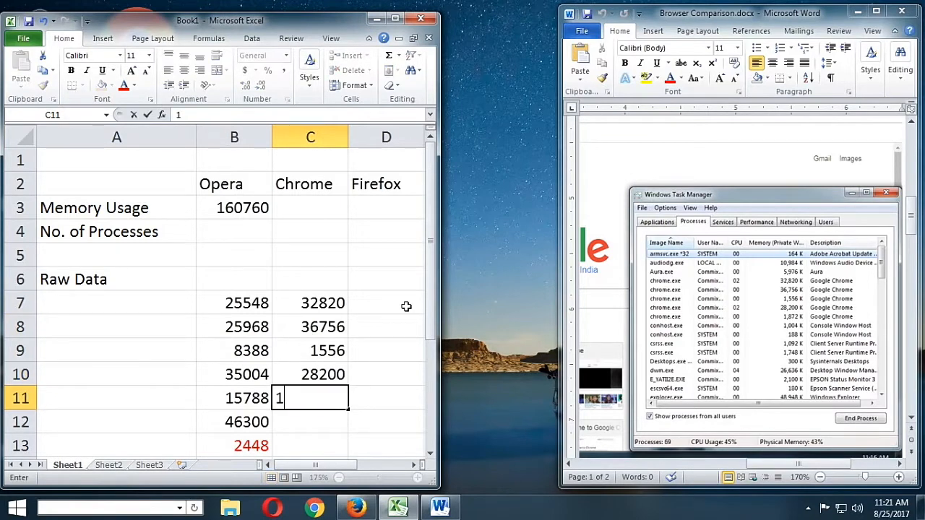
pyautogui.write('872')
pyautogui.press('Return')
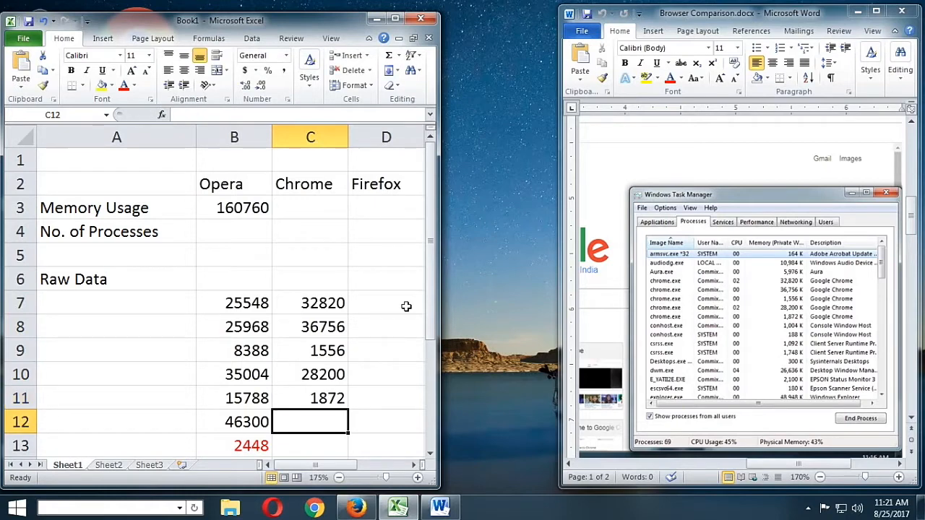
# Fill the memory usage SUM formula from B3 across to C3 for Chrome
pyautogui.click(342, 206)
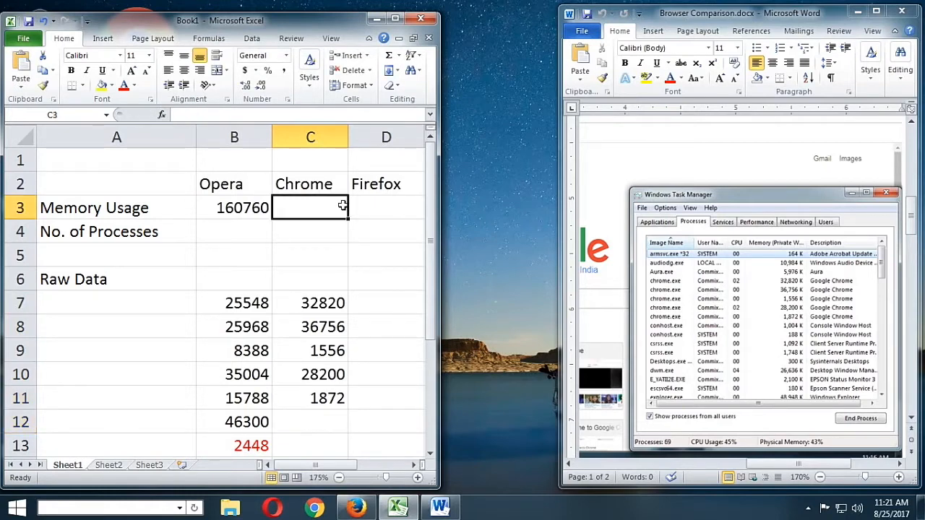
pyautogui.click(232, 209)
pyautogui.moveTo(273, 221); pyautogui.dragTo(348, 218)
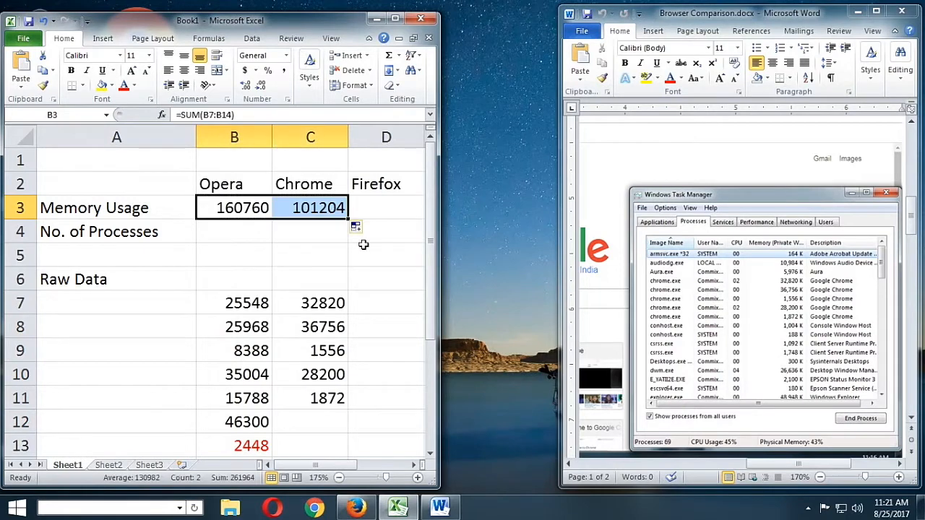
pyautogui.click(304, 233)
pyautogui.moveTo(244, 208); pyautogui.dragTo(314, 209)
# Find the Firefox screenshot in the Word document and enter its first firefox.exe memory value, 19184, in D7
pyautogui.click(370, 206)
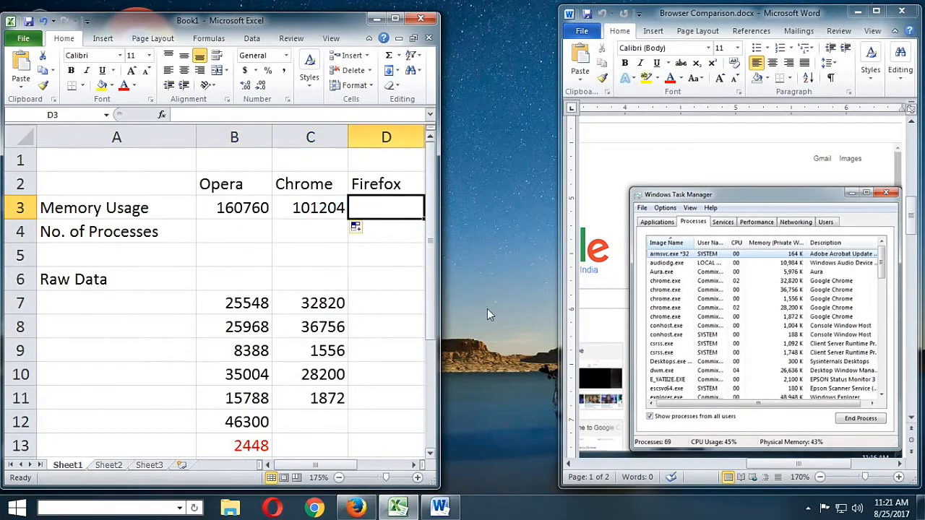
pyautogui.scroll(-1, 845, 300)
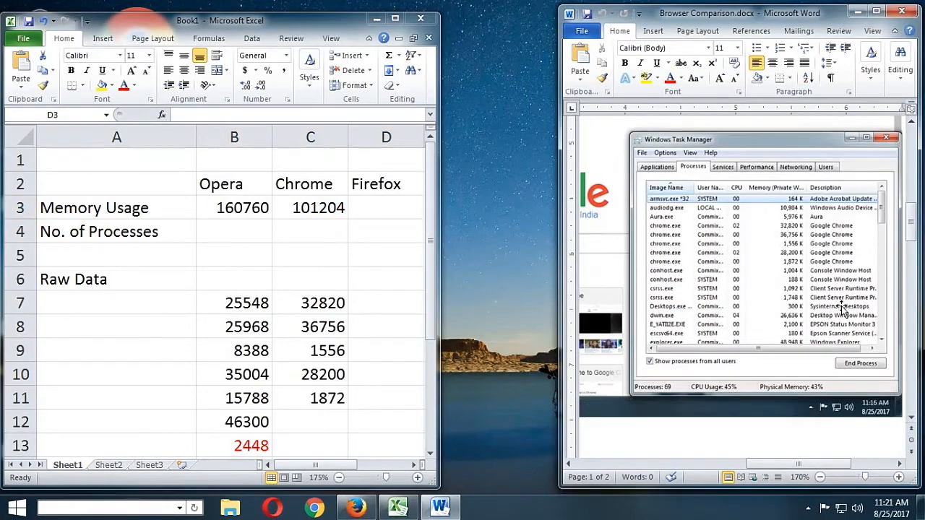
pyautogui.scroll(-8, 842, 307)
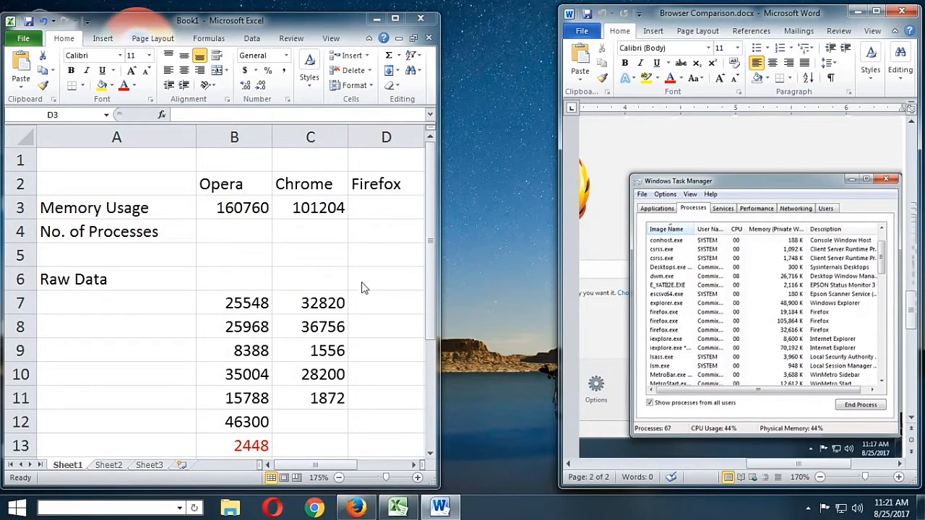
pyautogui.hotkey('ctrl', 'v')
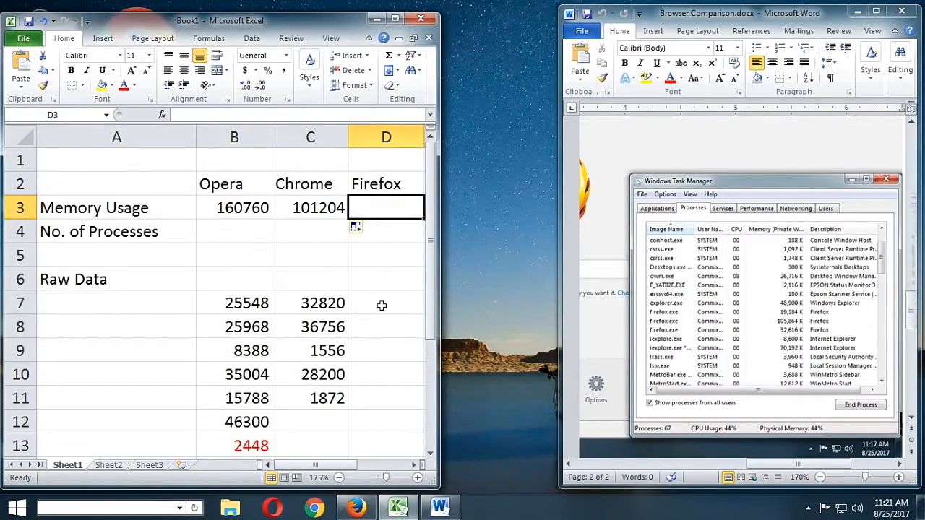
pyautogui.click(379, 302)
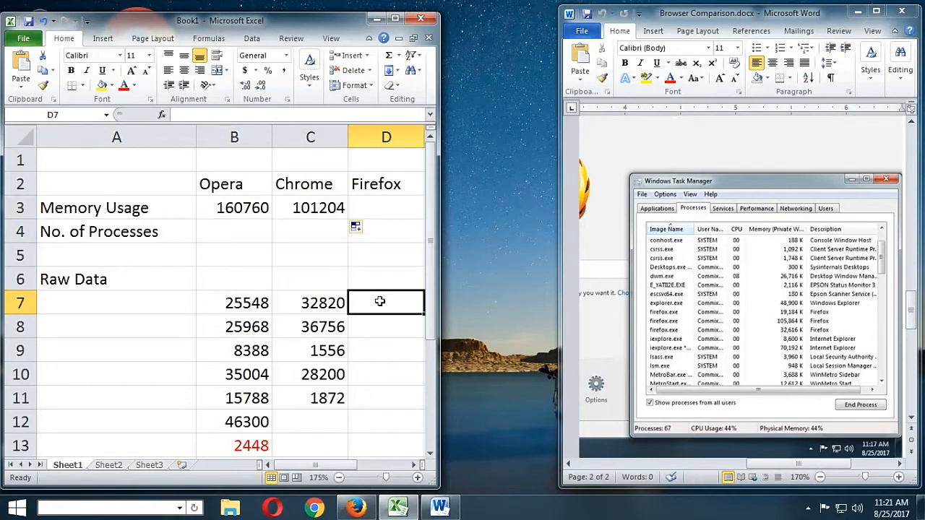
pyautogui.write('19184')
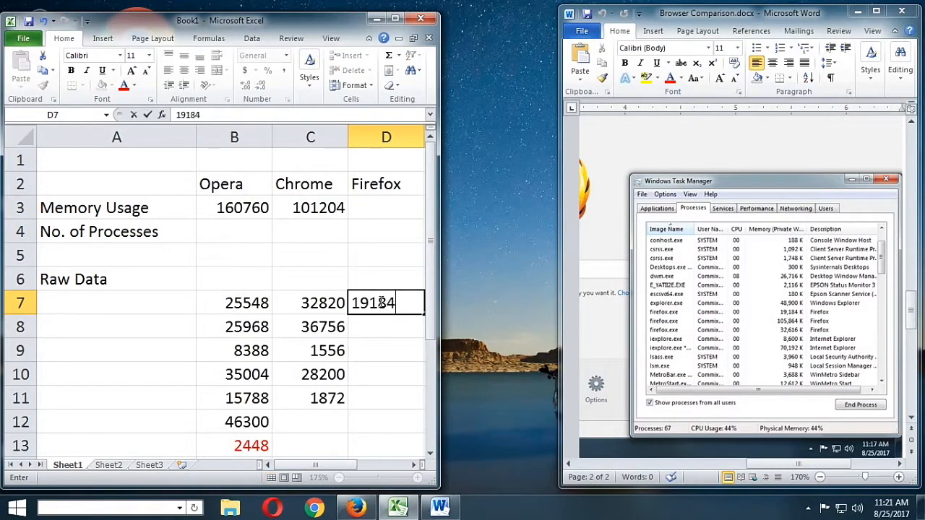
pyautogui.press('Return')
# Enter the remaining two firefox.exe memory values, 105864 and 32616, in D8:D9
pyautogui.write('105')
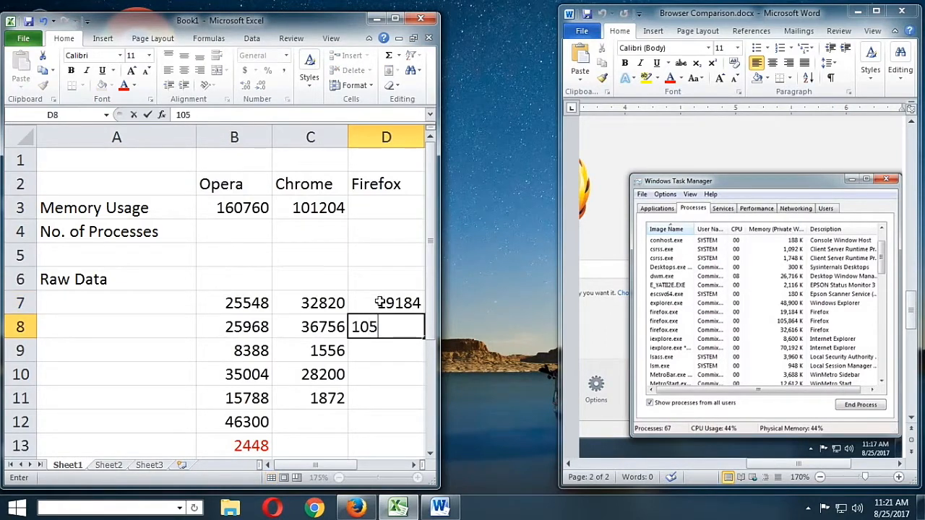
pyautogui.write('864')
pyautogui.press('Return')
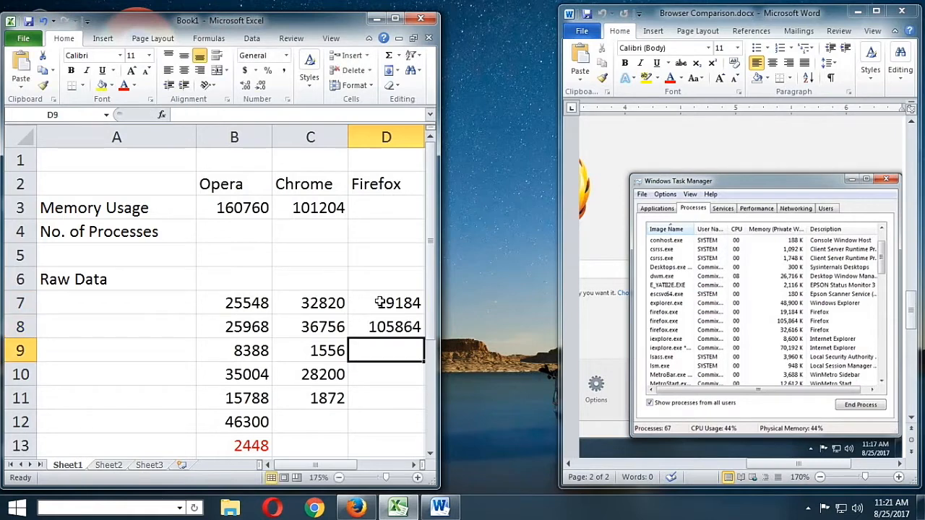
pyautogui.write('3261')
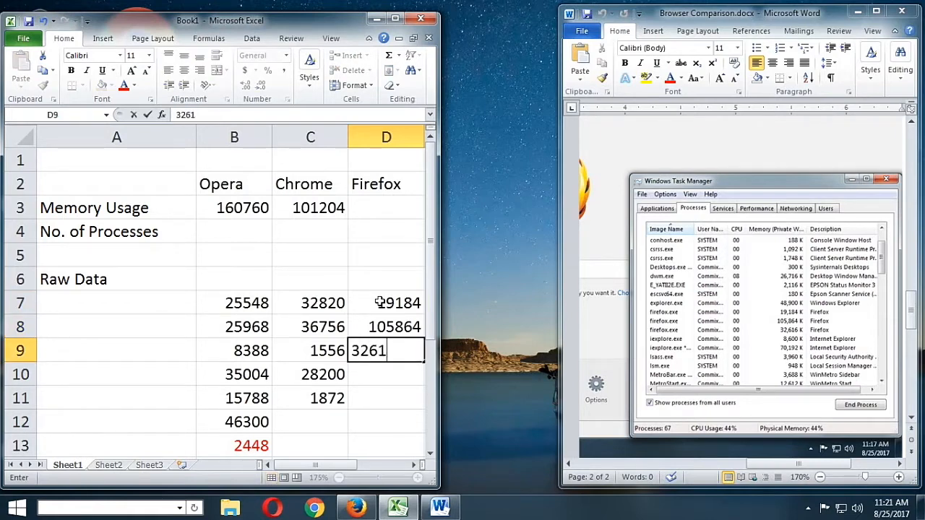
pyautogui.write('6')
pyautogui.press('Return')
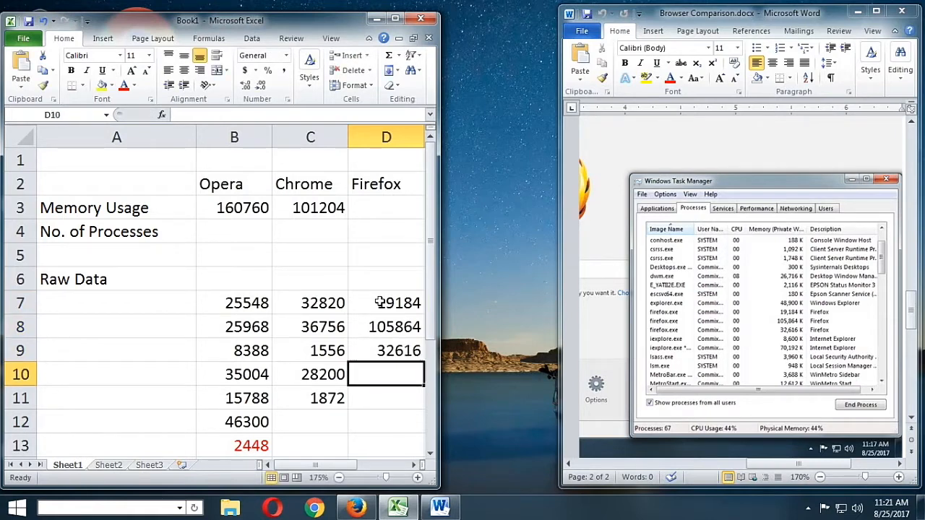
# Fill the memory usage SUM formula from C3 across to D3 for Firefox
pyautogui.click(375, 210)
pyautogui.click(337, 213)
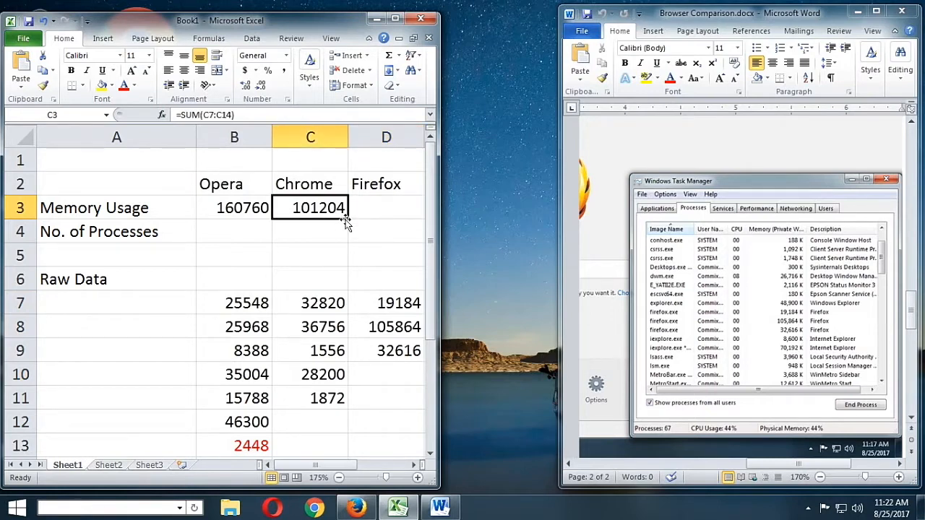
pyautogui.moveTo(347, 222); pyautogui.dragTo(410, 228)
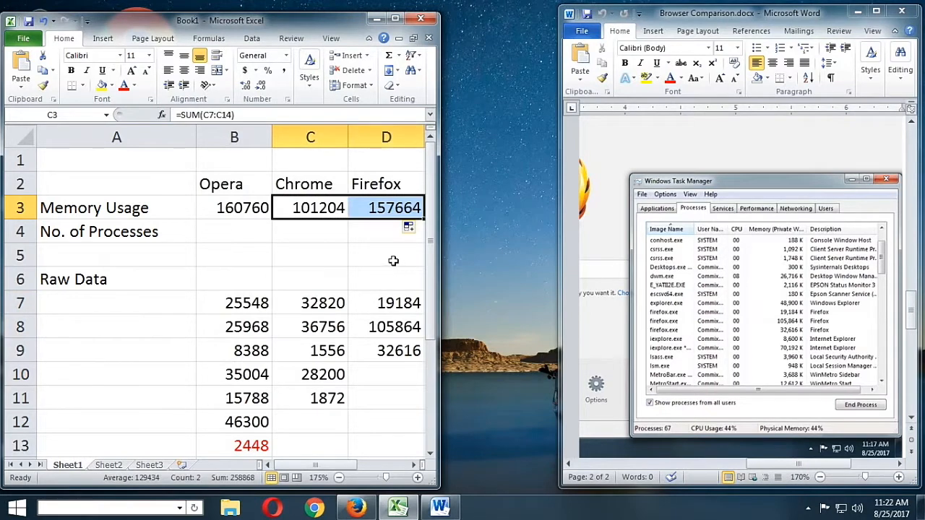
pyautogui.click(391, 261)
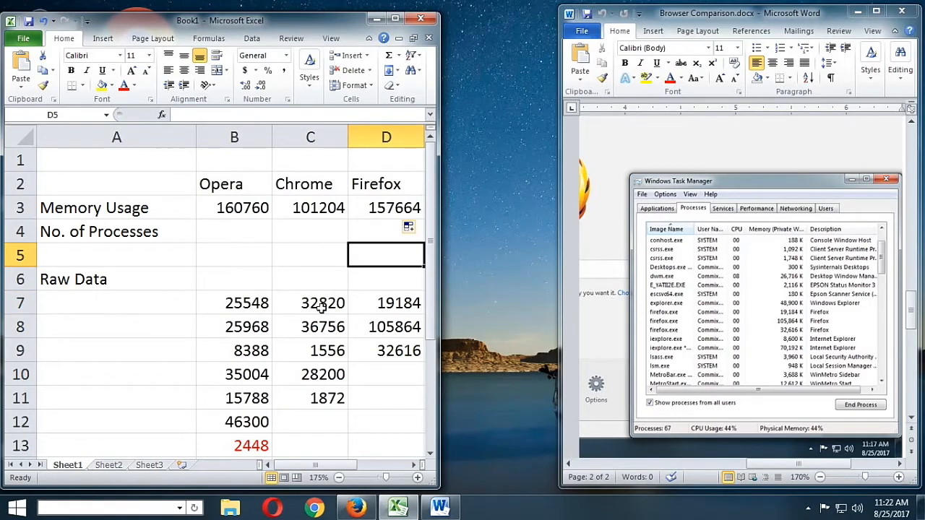
pyautogui.scroll(-2, 321, 309)
pyautogui.scroll(2, 331, 320)
pyautogui.scroll(-2, 357, 355)
pyautogui.scroll(2, 358, 355)
pyautogui.scroll(8, 779, 264)
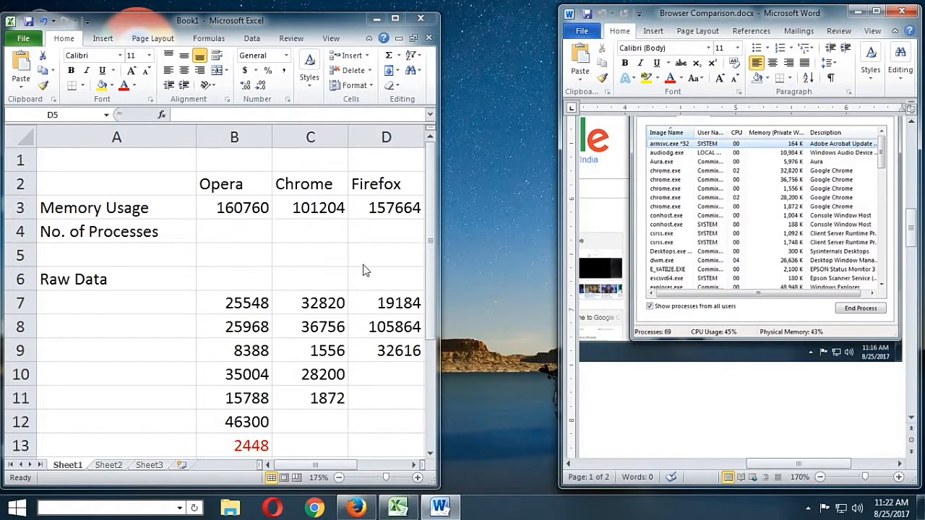
pyautogui.click(379, 352)
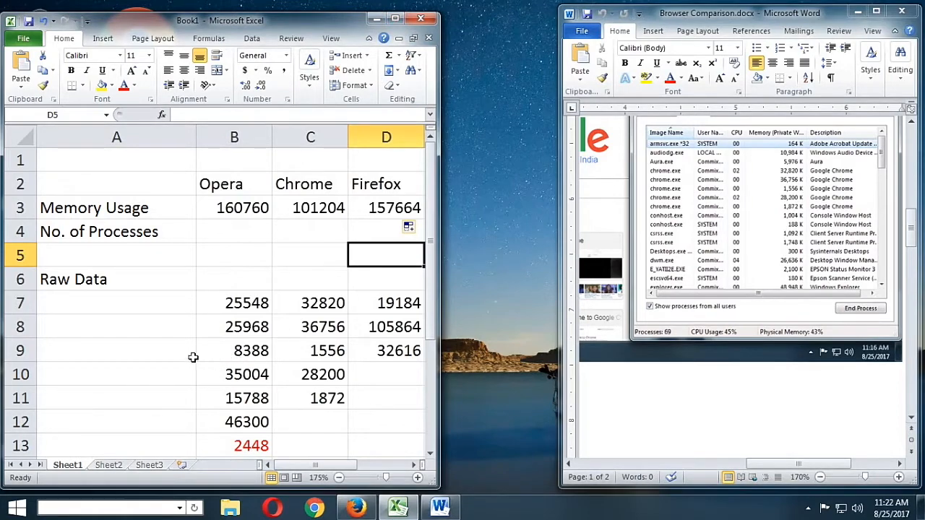
# Maximize the workbook window and number the raw data rows 1 to 8 in A7:A14
pyautogui.click(395, 18)
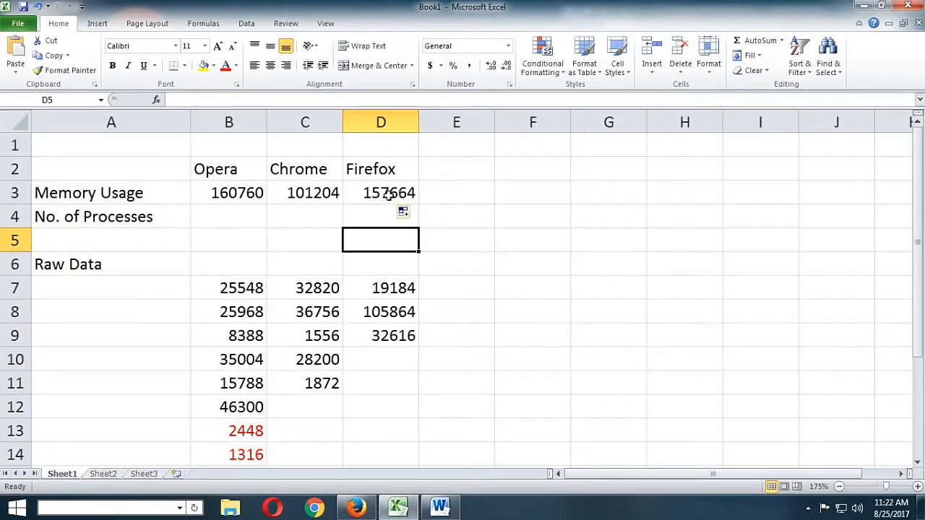
pyautogui.click(222, 215)
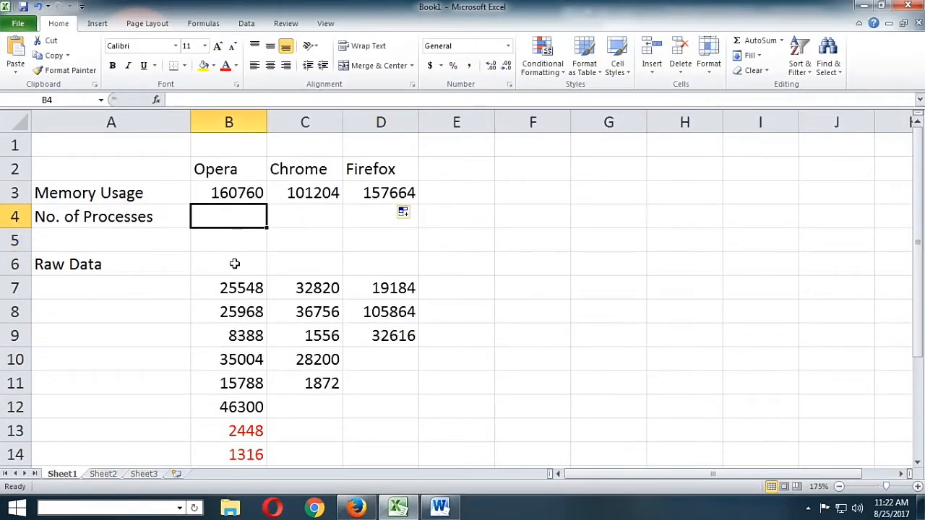
pyautogui.click(162, 293)
pyautogui.click(227, 290)
pyautogui.click(232, 334)
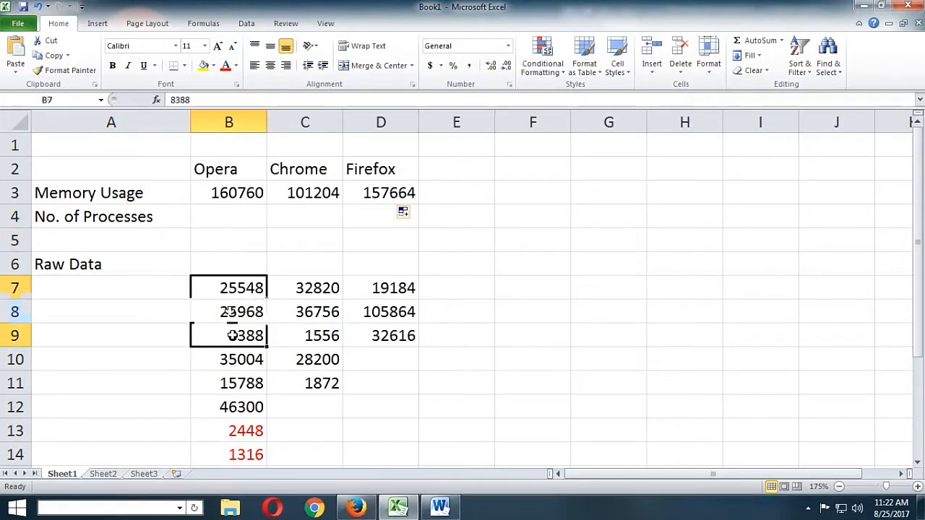
pyautogui.click(171, 294)
pyautogui.write('1')
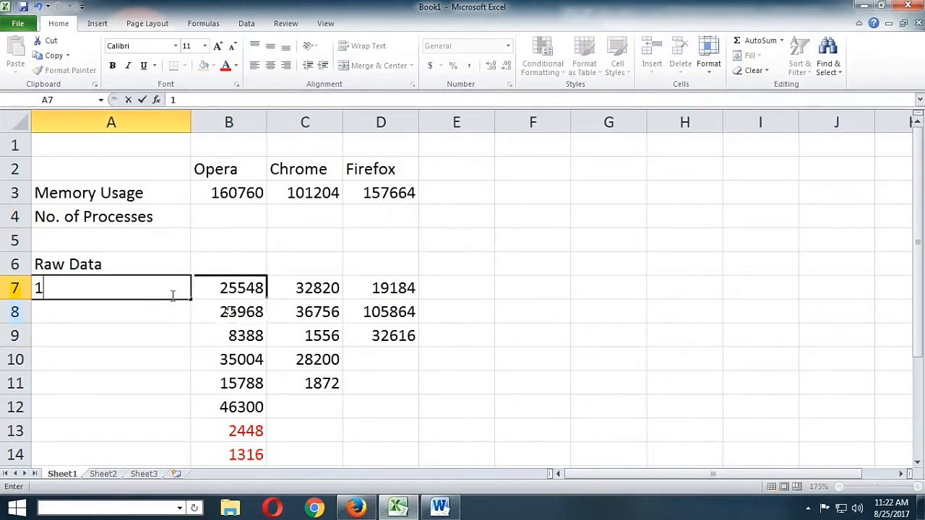
pyautogui.press('Return')
pyautogui.write('2')
pyautogui.press('Return')
pyautogui.write('3')
pyautogui.moveTo(172, 294); pyautogui.dragTo(202, 383)
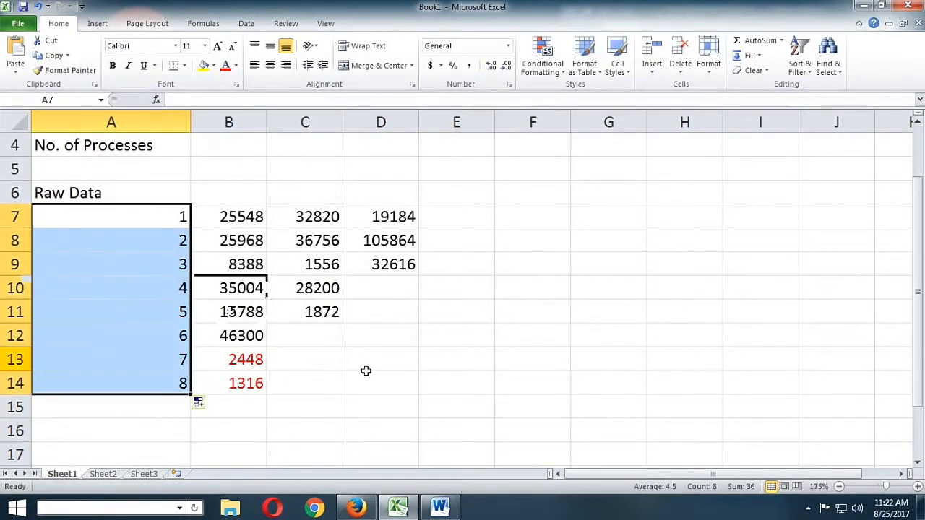
# Enter the number of processes for Opera, Chrome and Firefox as 8, 5 and 3 in B4:D4
pyautogui.scroll(1, 366, 361)
pyautogui.click(230, 215)
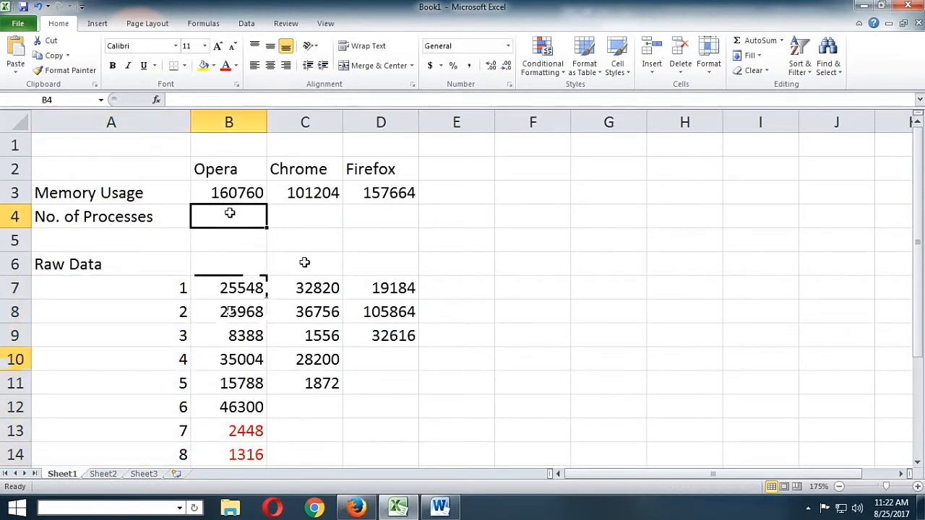
pyautogui.write('8')
pyautogui.press('Tab')
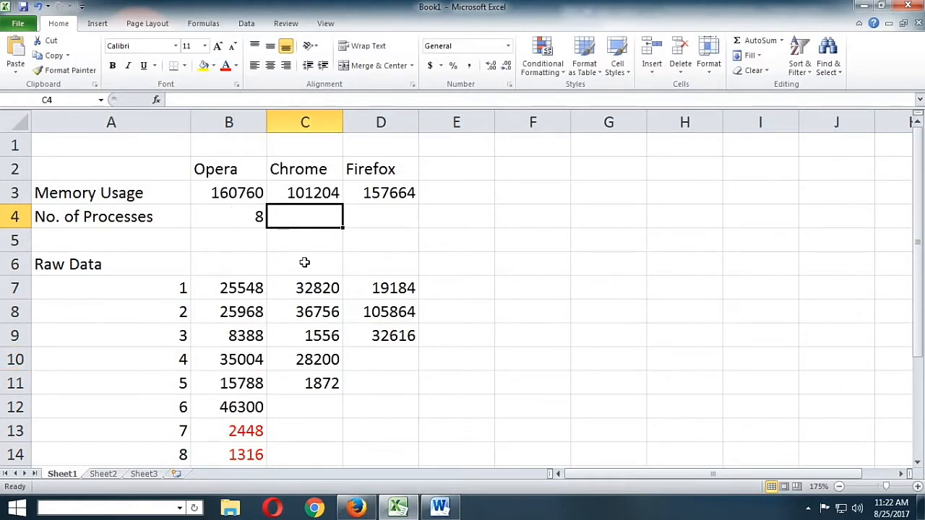
pyautogui.write('5')
pyautogui.press('Tab')
pyautogui.write('3')
pyautogui.press('Return')
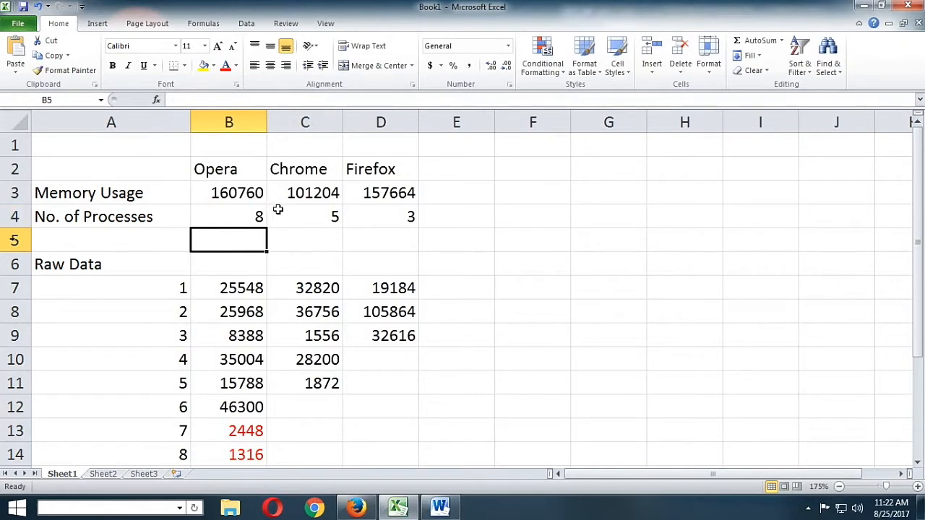
# Insert a 2-D clustered column chart from the comparison table in A2:D4
pyautogui.moveTo(75, 169); pyautogui.dragTo(386, 225)
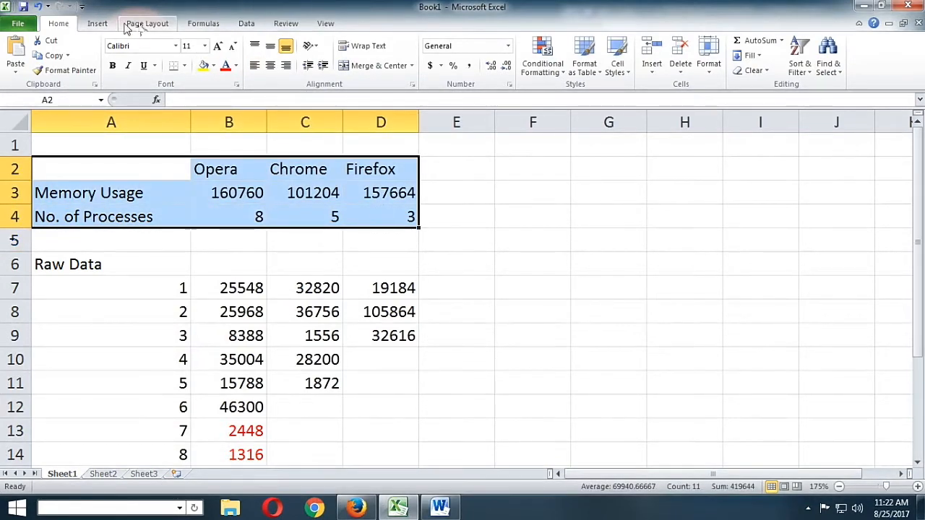
pyautogui.click(97, 25)
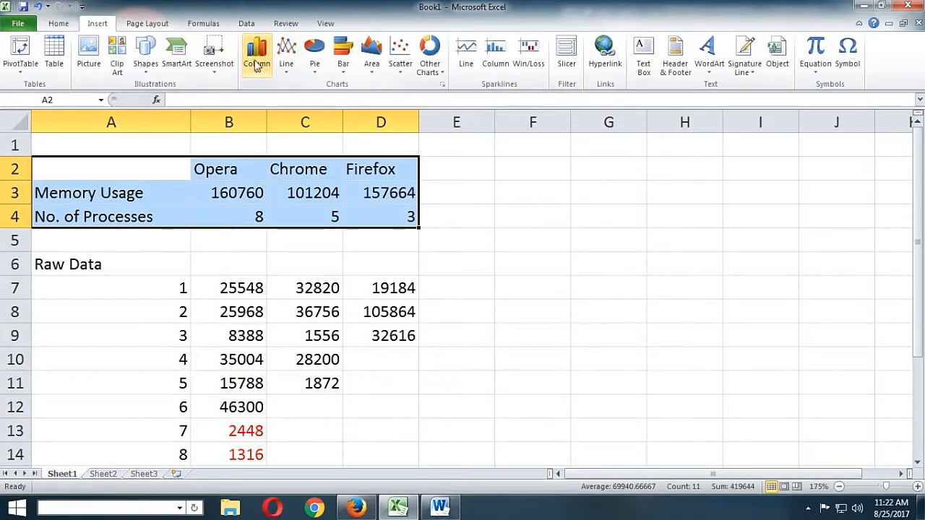
pyautogui.click(256, 61)
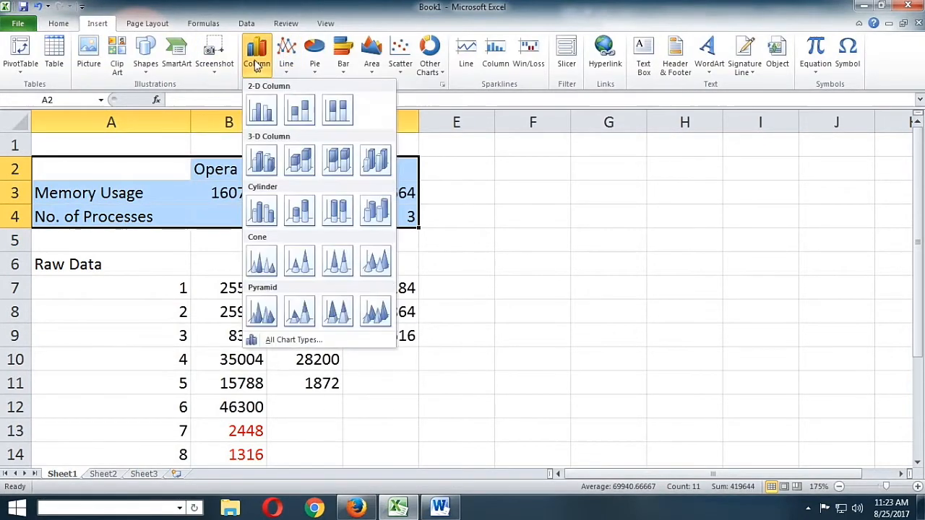
pyautogui.click(261, 112)
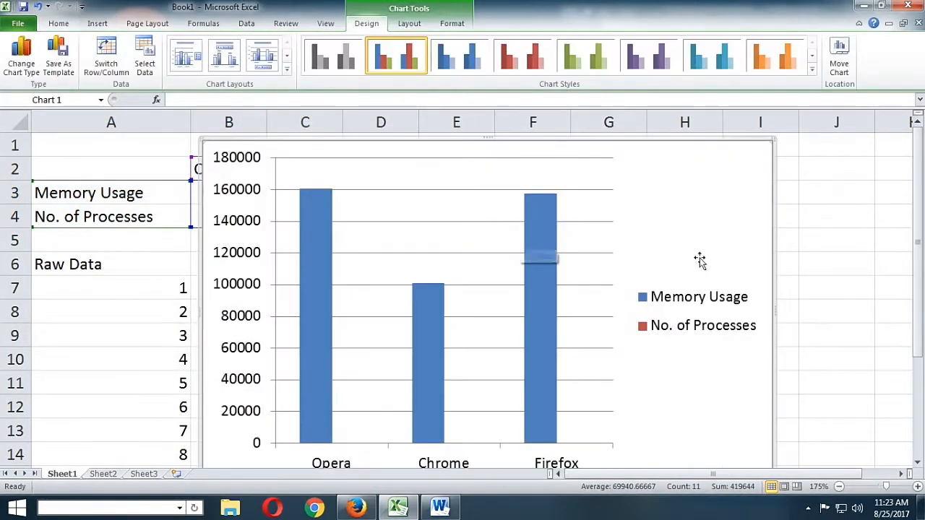
# Move the chart beside the data so it starts at column F, and narrow it to end in column K
pyautogui.keyDown('ctrl'); pyautogui.scroll(-2, 700, 261); pyautogui.keyUp('ctrl')
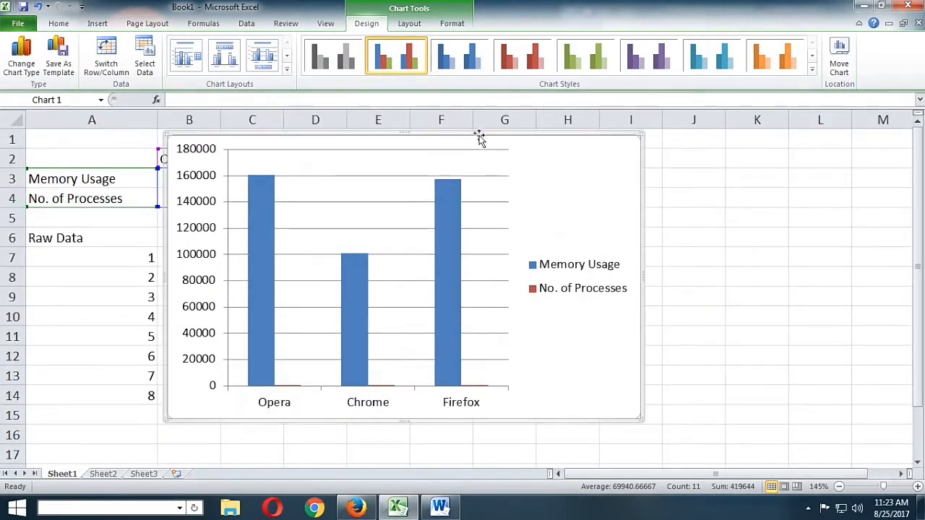
pyautogui.moveTo(479, 138); pyautogui.dragTo(741, 150)
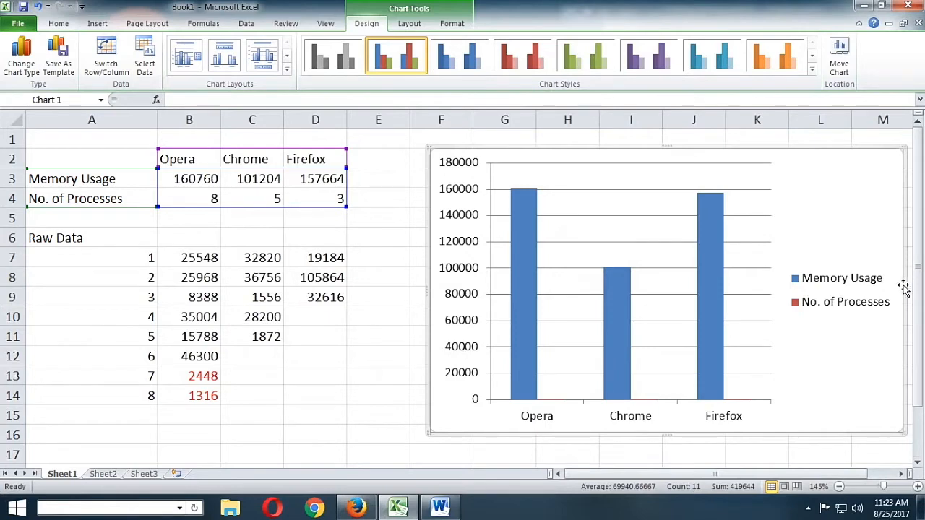
pyautogui.moveTo(906, 290); pyautogui.dragTo(779, 289)
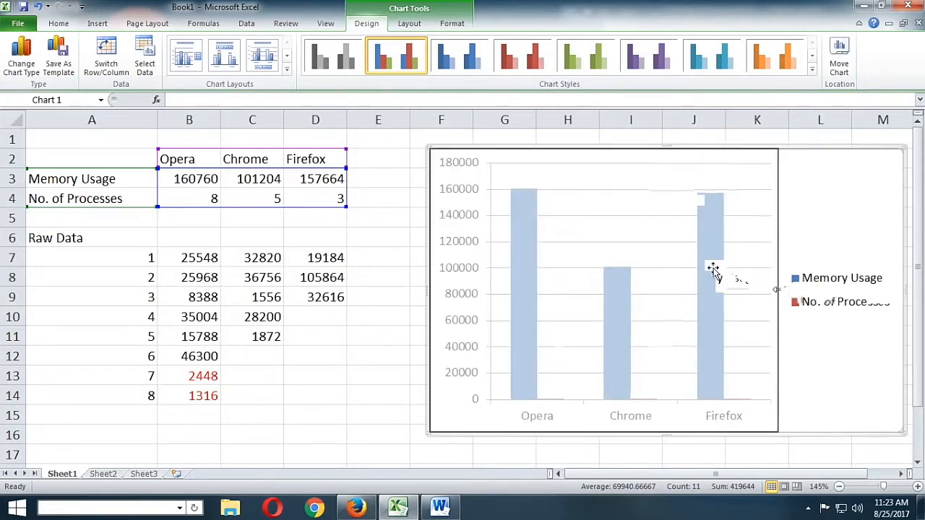
# Divide Opera's memory usage sum in B3 by 1000
pyautogui.click(204, 180)
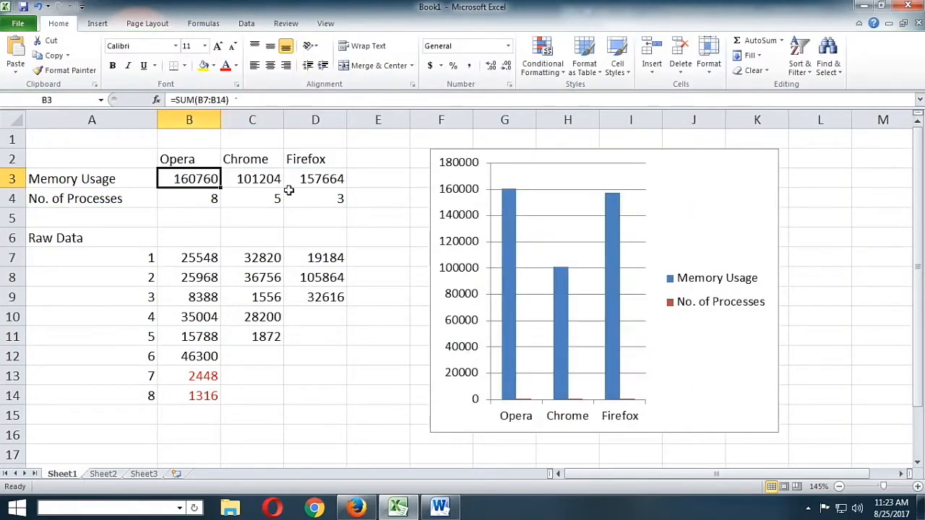
pyautogui.click(238, 219)
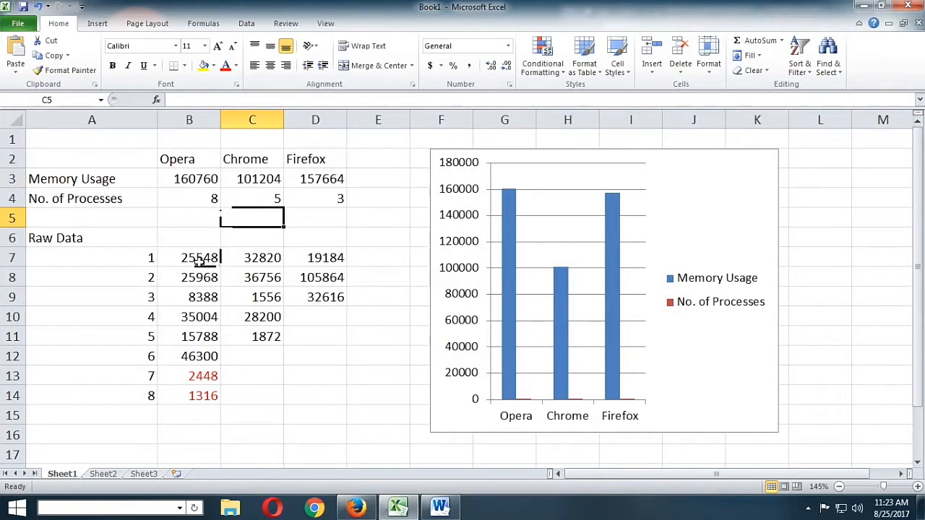
pyautogui.click(185, 181)
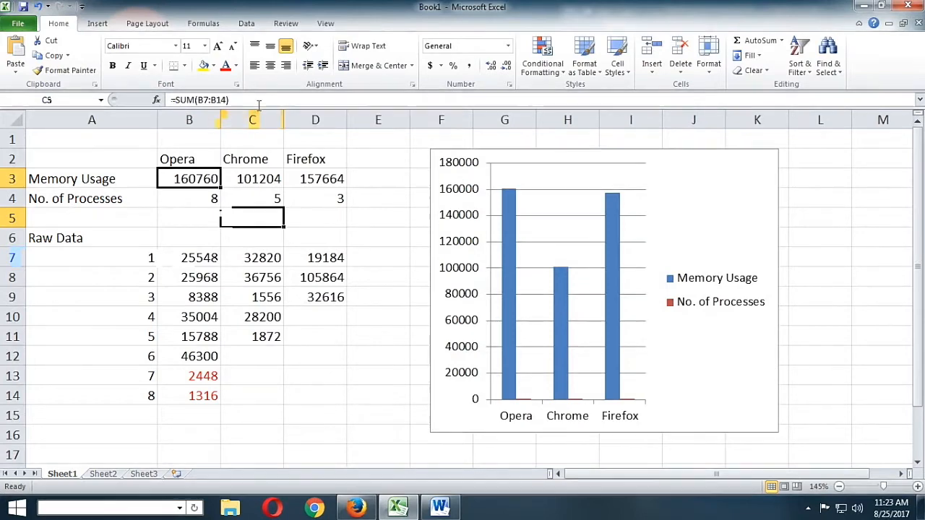
pyautogui.click(818, 448)
pyautogui.click(210, 184)
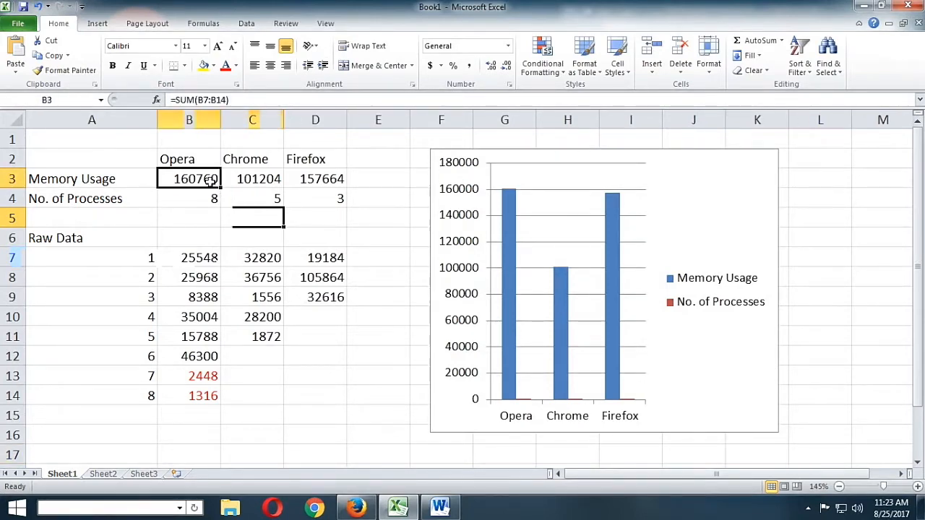
pyautogui.click(237, 100)
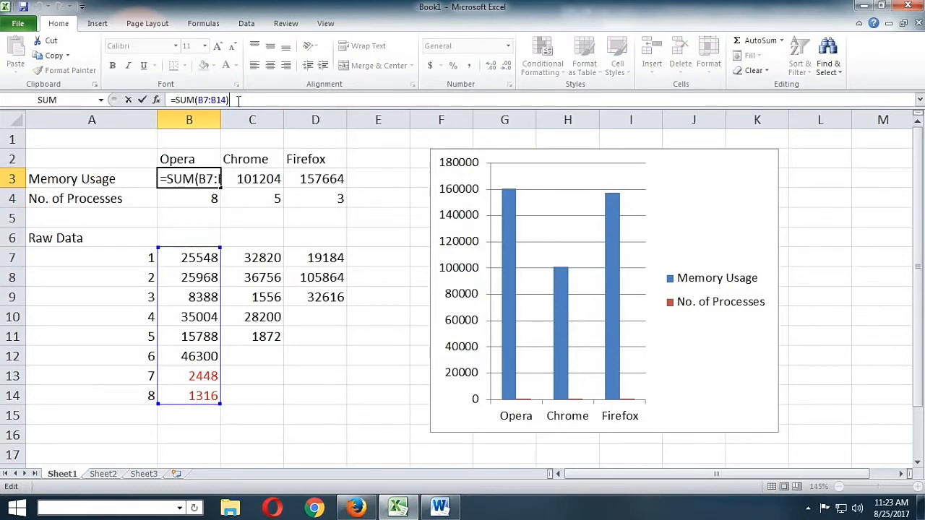
pyautogui.write('/10')
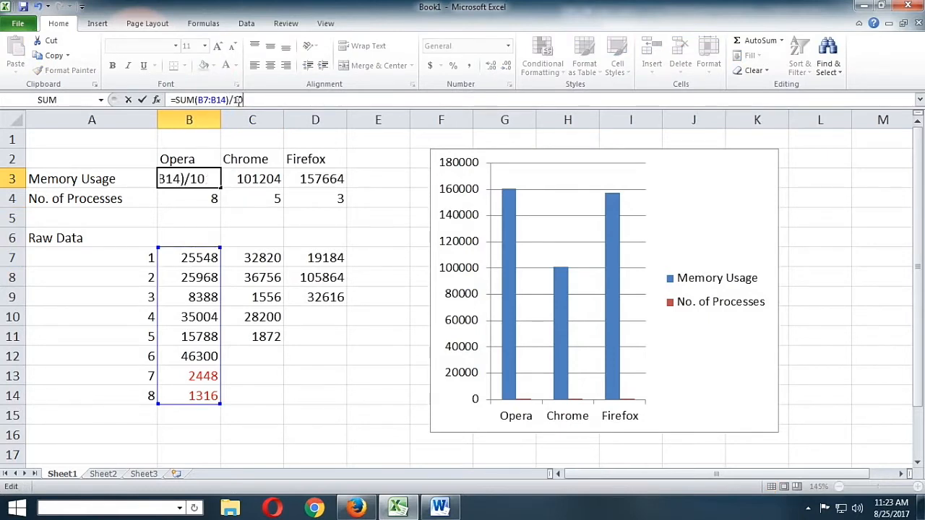
pyautogui.press('Return')
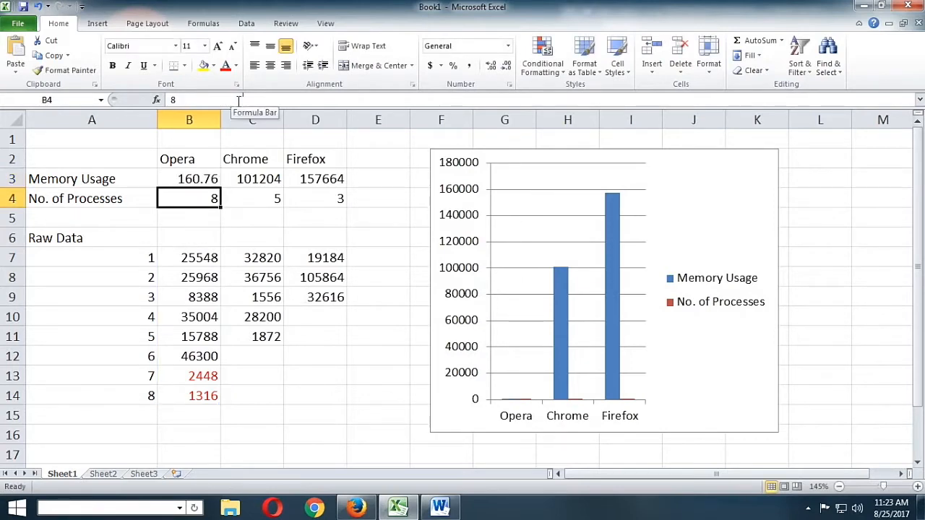
# Divide the memory usage sums for Chrome in C3 and Firefox in D3 by 1000 as well
pyautogui.click(261, 177)
pyautogui.click(247, 100)
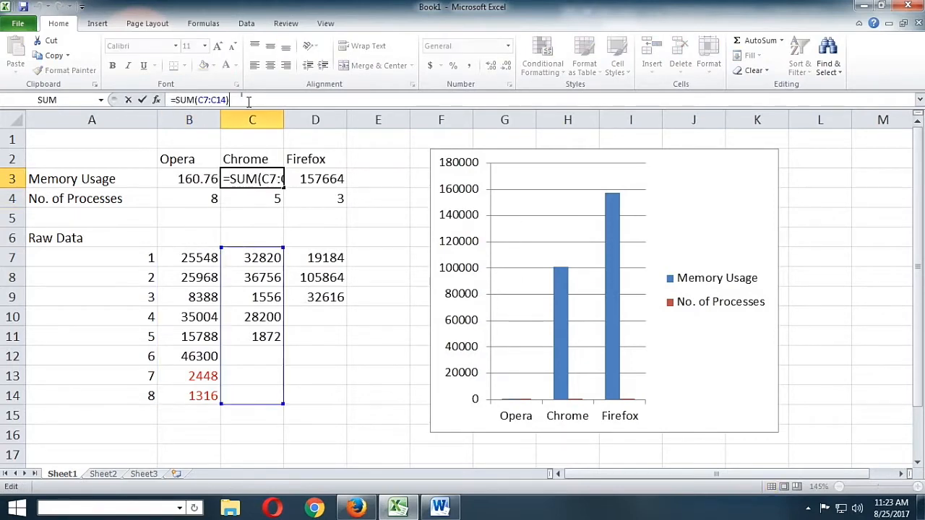
pyautogui.write('/1000')
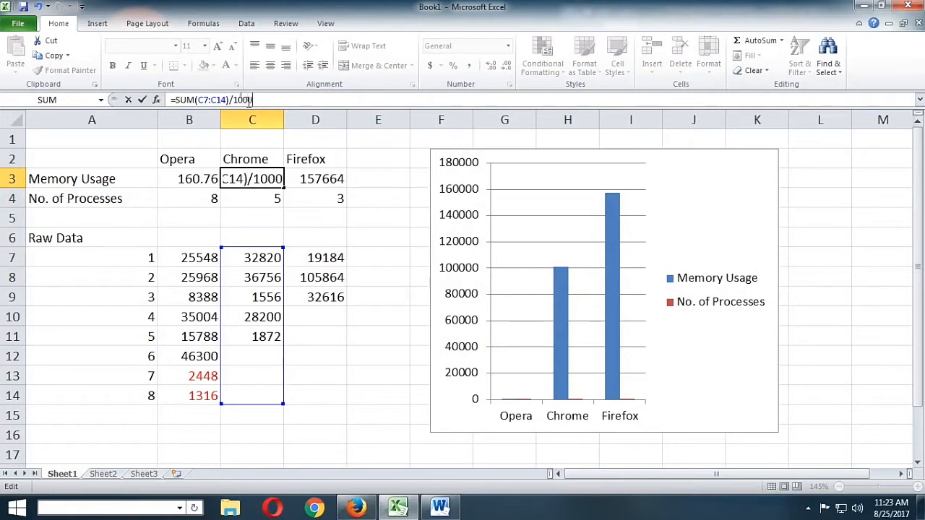
pyautogui.press('Return')
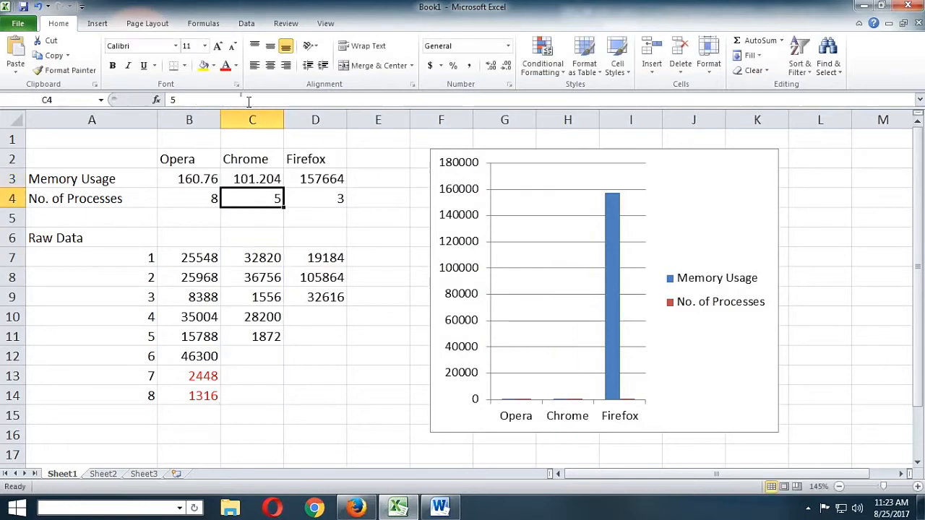
pyautogui.click(312, 182)
pyautogui.click(268, 102)
pyautogui.write('/1')
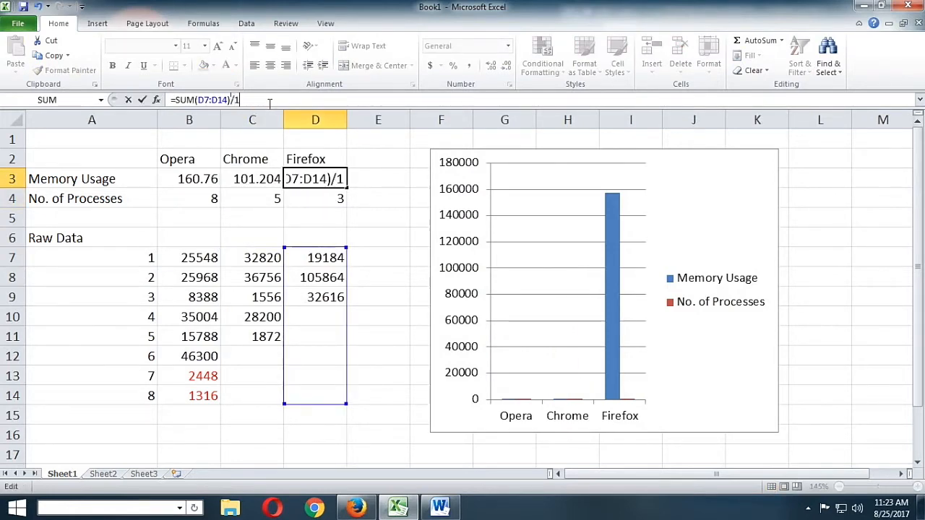
pyautogui.write('000')
pyautogui.press('Return')
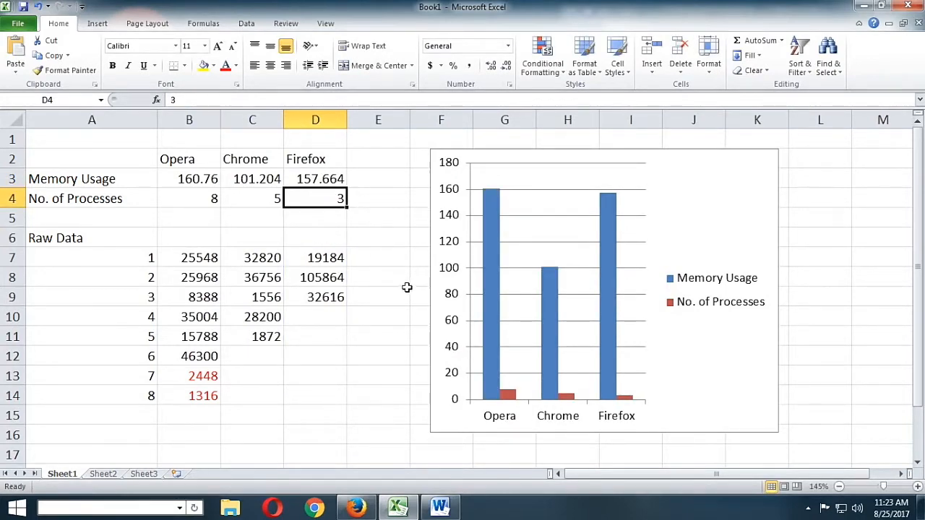
# Change the divisor in Opera's memory usage formula in B3 to 1024
pyautogui.click(189, 177)
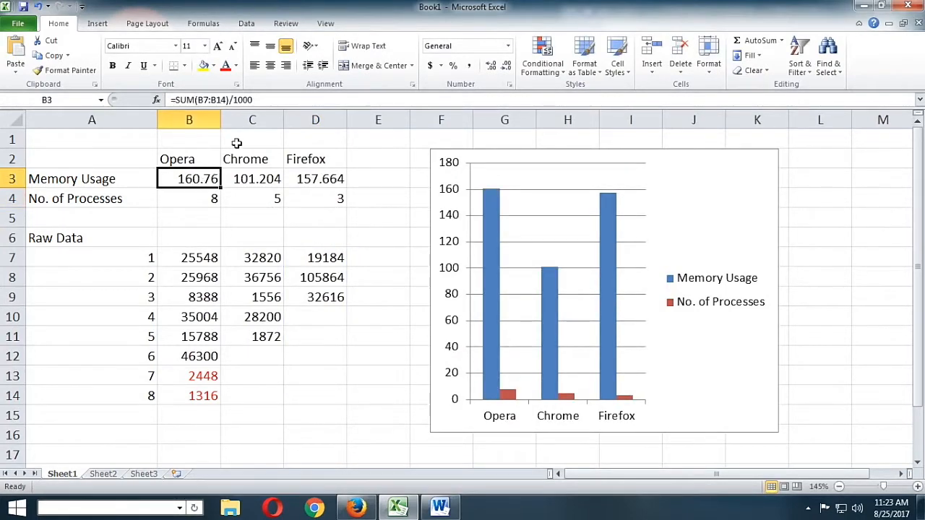
pyautogui.click(257, 100)
pyautogui.press('BackSpace')
pyautogui.press('BackSpace')
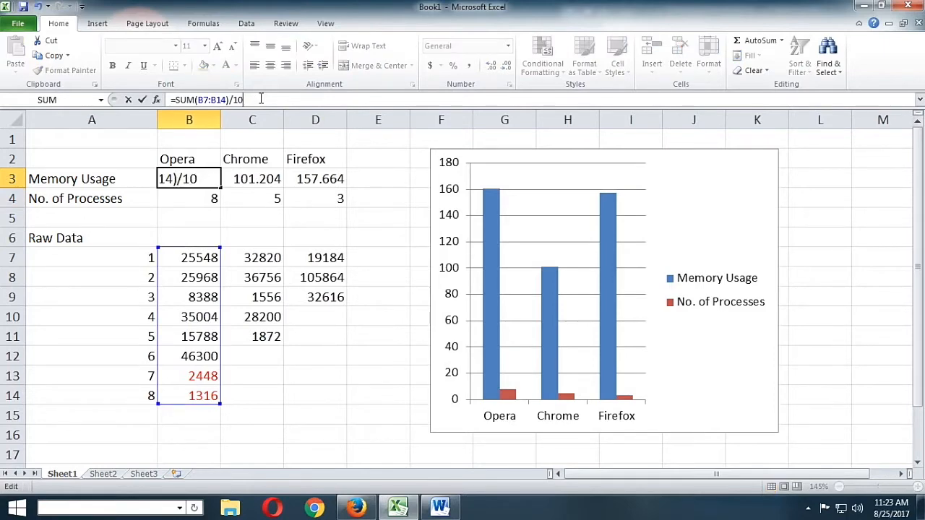
pyautogui.write('24')
pyautogui.press('Return')
# Change the divisor to 1024 in the memory usage formulas for Chrome in C3 and Firefox in D3
pyautogui.click(267, 179)
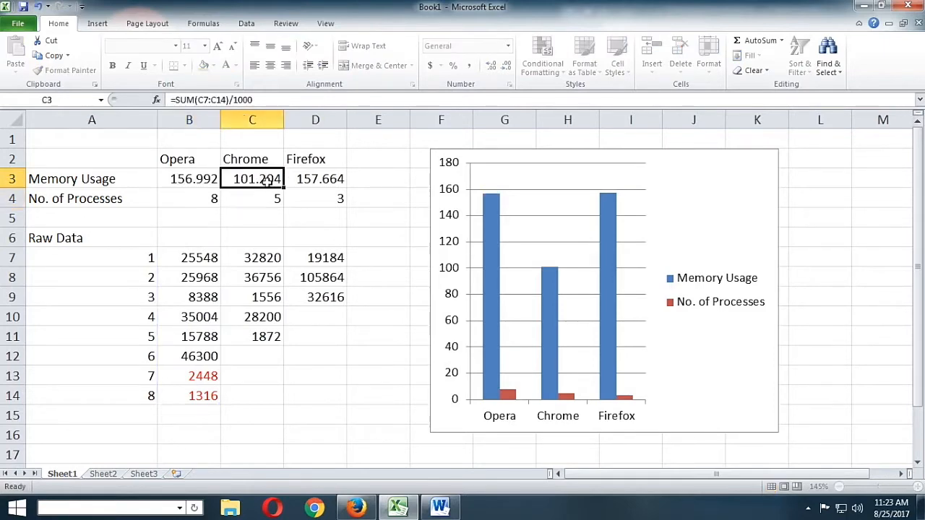
pyautogui.click(269, 100)
pyautogui.press('BackSpace')
pyautogui.press('BackSpace')
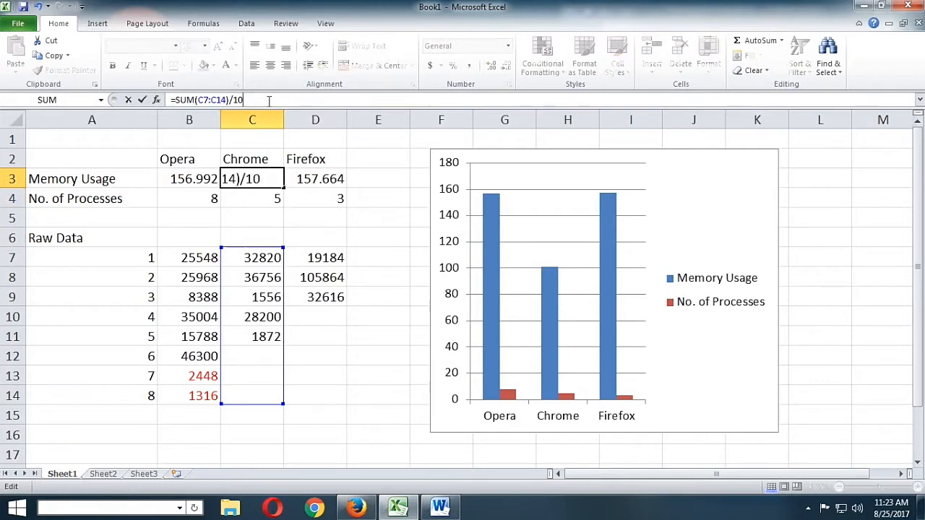
pyautogui.write('24')
pyautogui.press('Return')
pyautogui.click(327, 177)
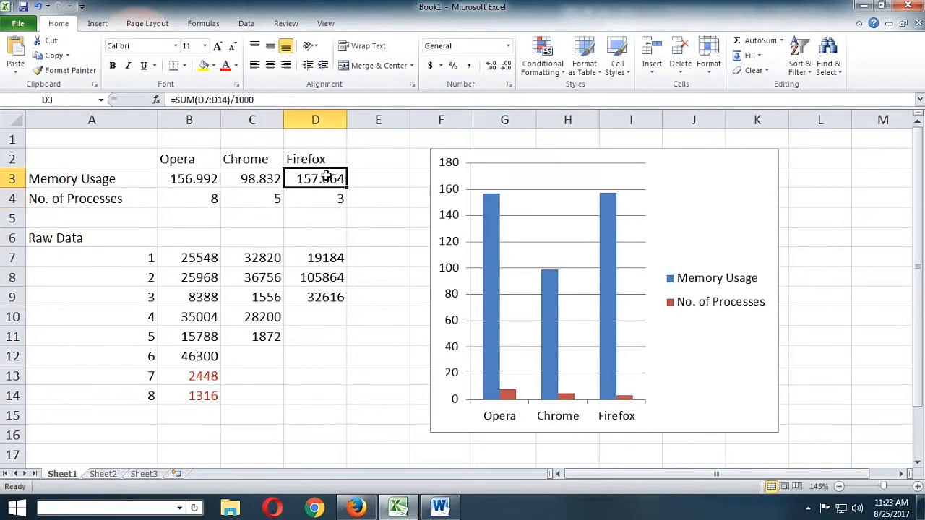
pyautogui.click(284, 100)
pyautogui.press('BackSpace')
pyautogui.press('BackSpace')
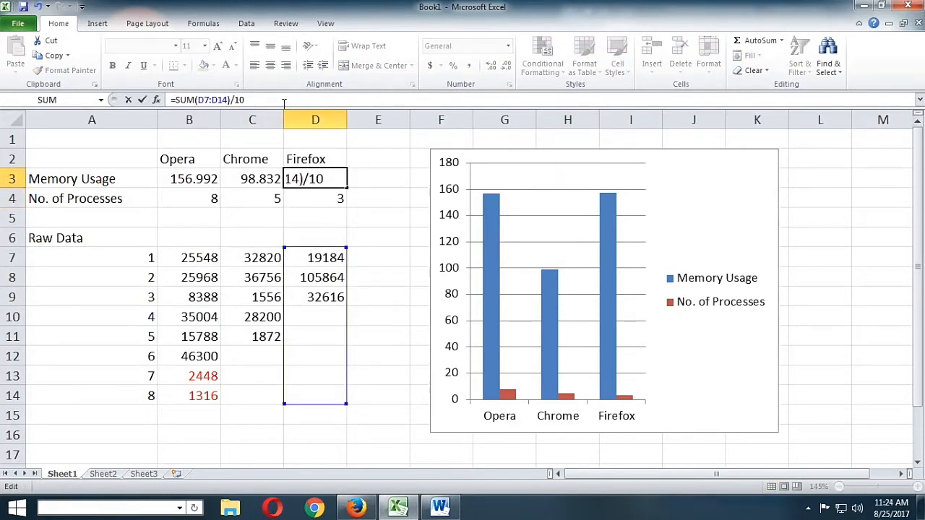
pyautogui.write('24')
pyautogui.press('Return')
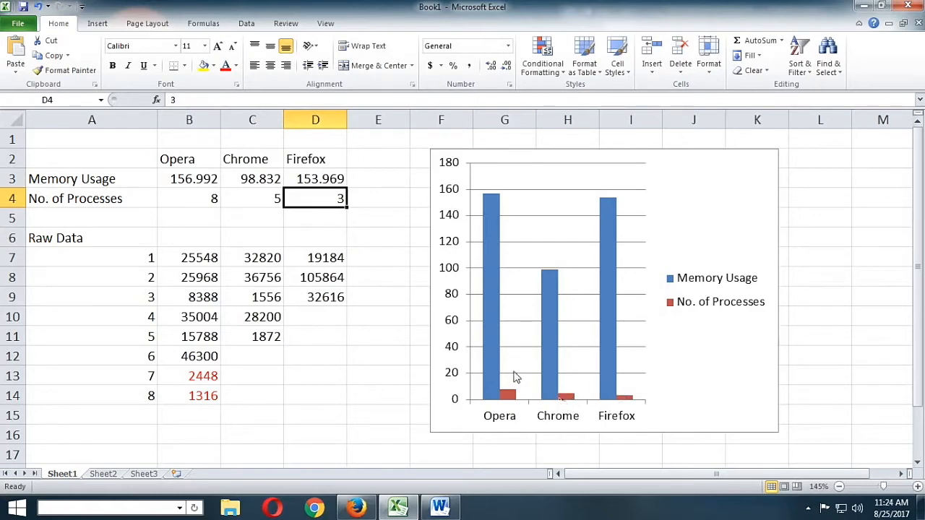
# Insert a new row 5 below the number of processes and label it "Average Memory Usage" in A5
pyautogui.click(9, 217)
pyautogui.rightClick(12, 218)
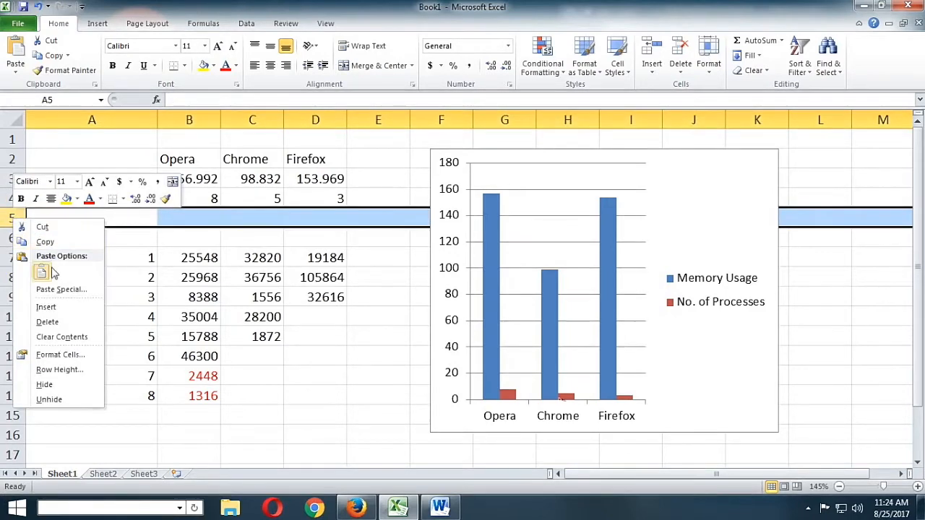
pyautogui.click(58, 311)
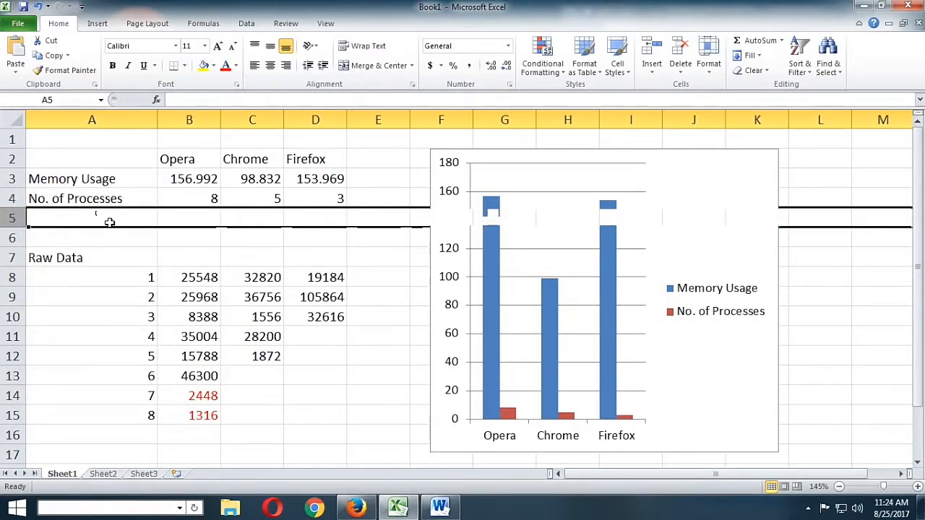
pyautogui.write('A')
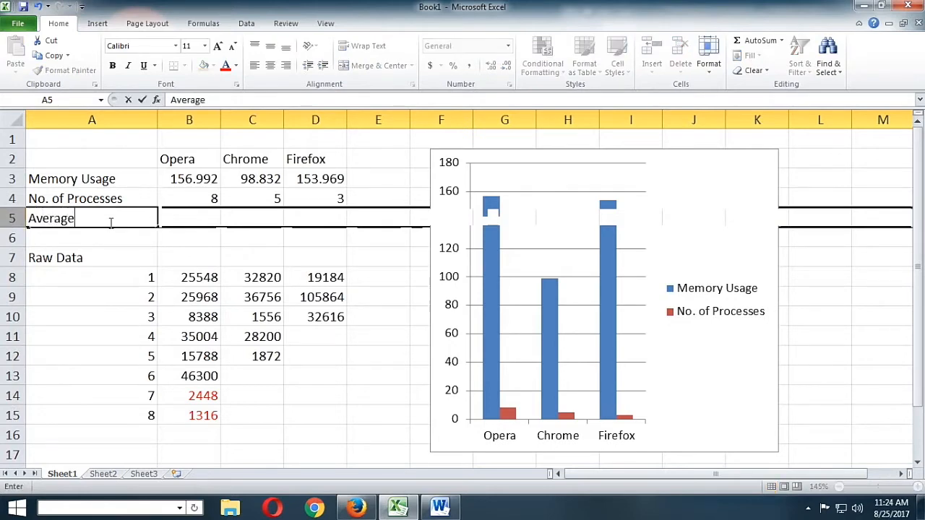
pyautogui.write('verage ')
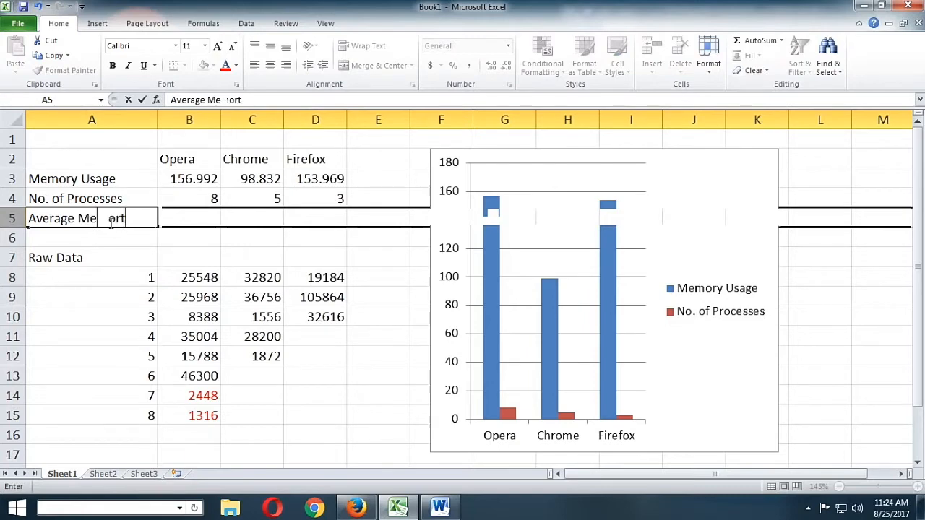
pyautogui.write('Memory Us')
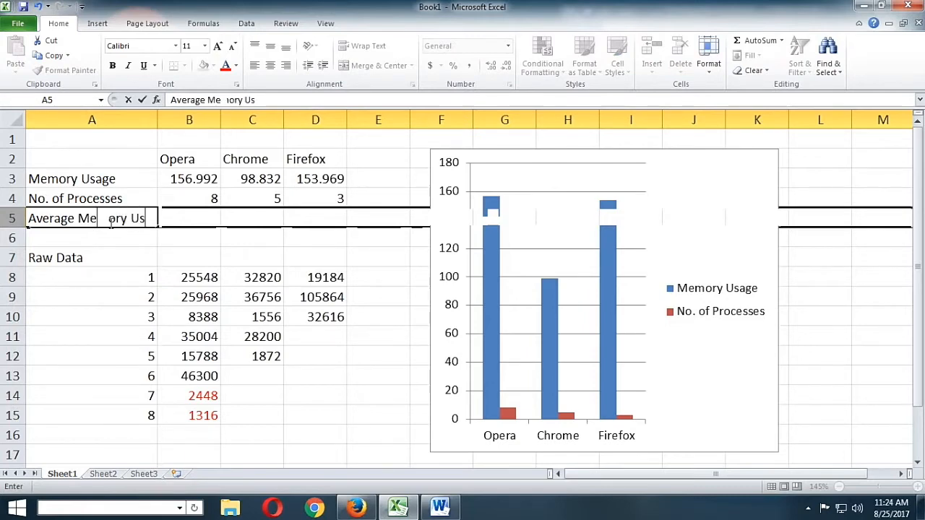
pyautogui.write('age')
pyautogui.press('Return')
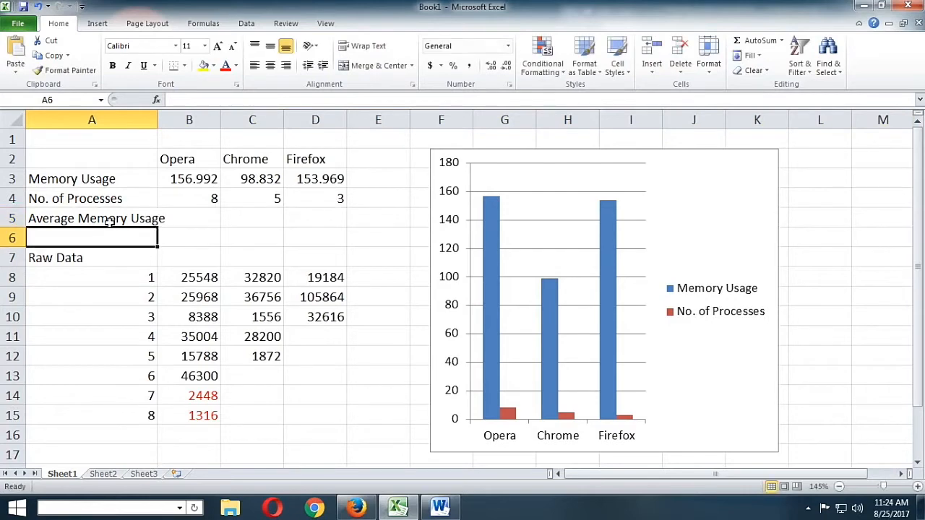
# Widen column A to fit its longest label and calculate Opera's average in B5 with =B3/B4
pyautogui.moveTo(158, 117); pyautogui.dragTo(166, 115)
pyautogui.click(205, 217)
pyautogui.write('=')
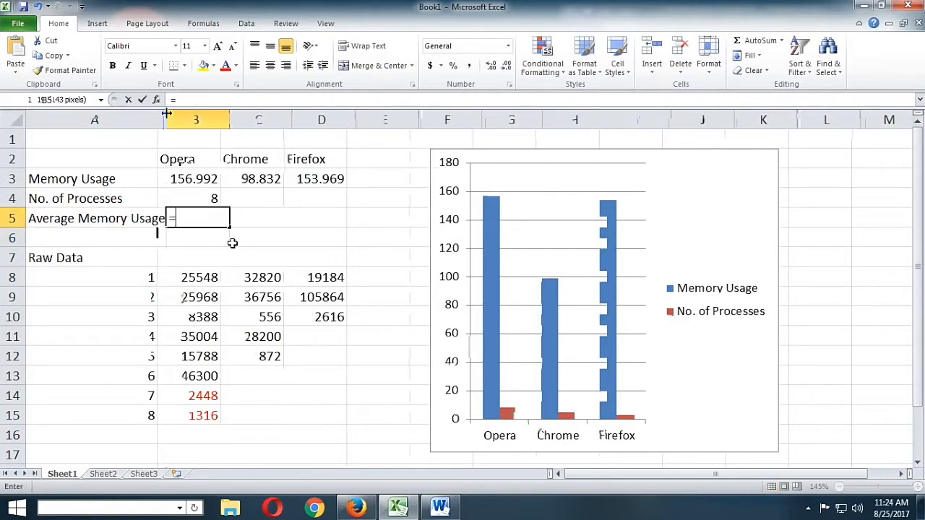
pyautogui.click(203, 179)
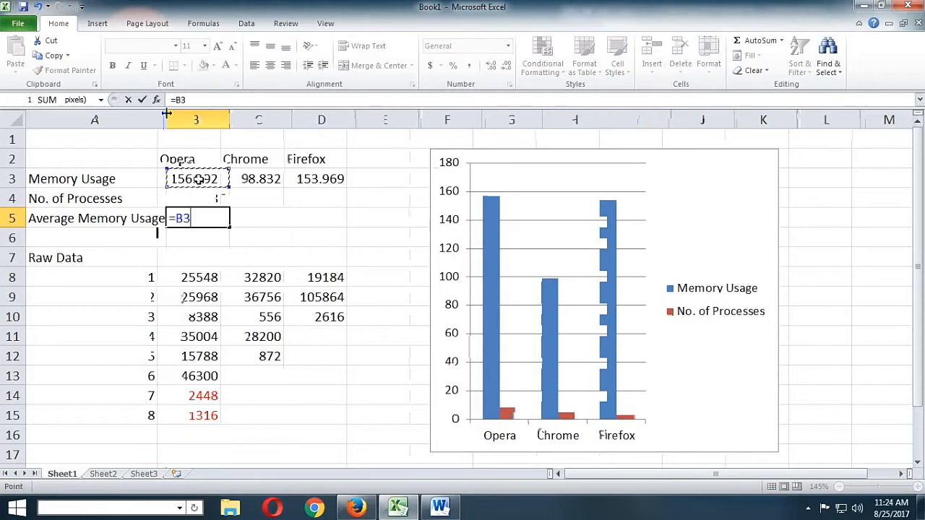
pyautogui.write('/')
pyautogui.click(217, 200)
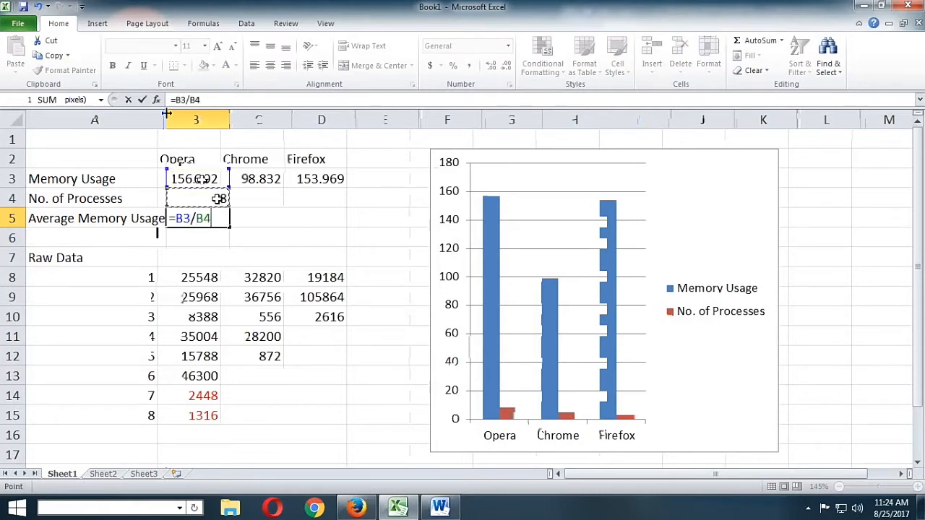
pyautogui.press('Return')
# Fill the average memory usage formula from B5 across to Chrome and Firefox in C5:D5
pyautogui.click(220, 217)
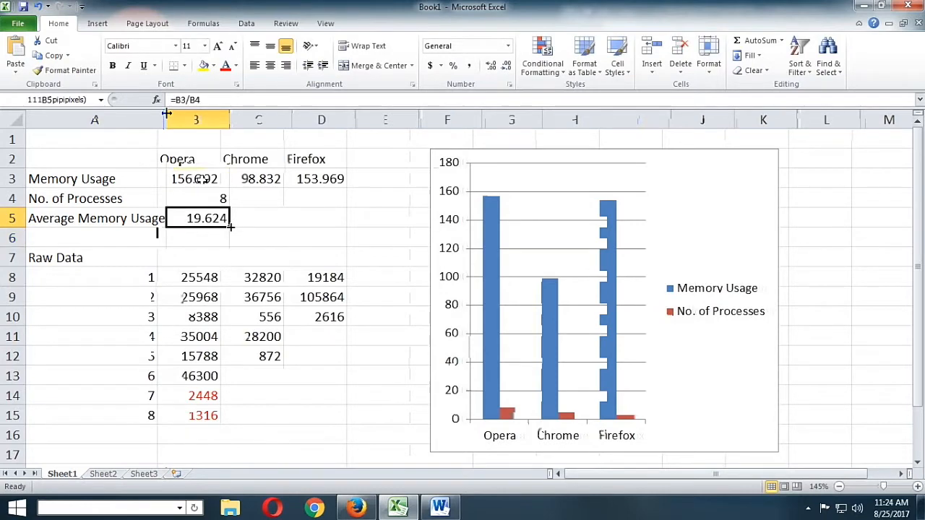
pyautogui.moveTo(230, 228); pyautogui.dragTo(348, 231)
pyautogui.click(385, 275)
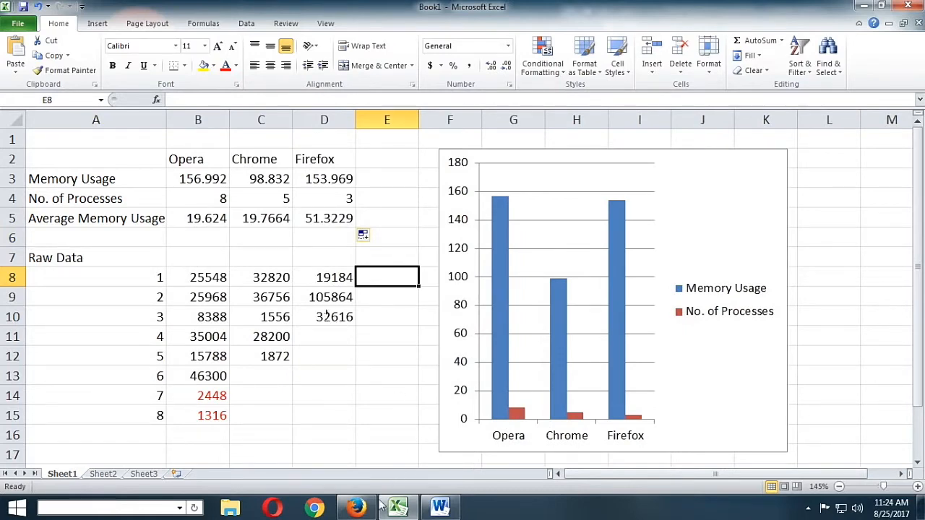
# Switch to Firefox and view the cached web content settings in its advanced network options
pyautogui.click(355, 508)
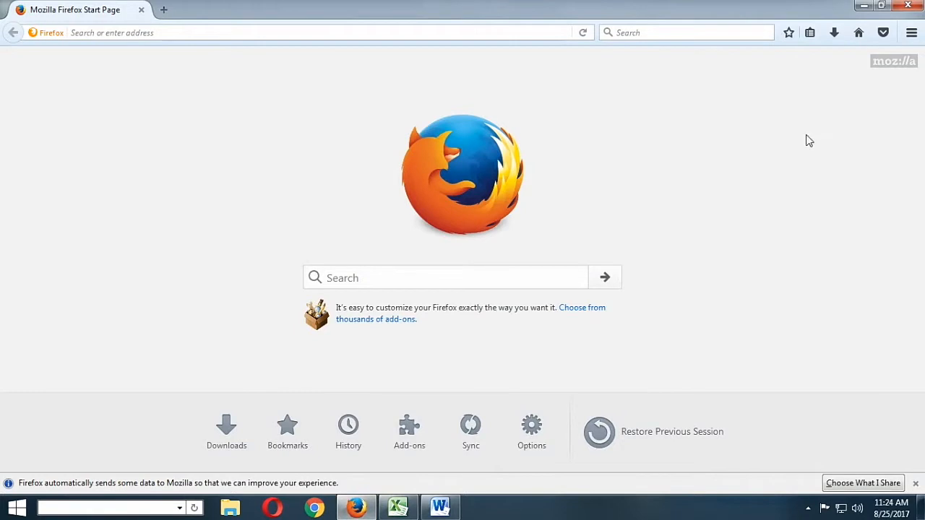
pyautogui.click(911, 32)
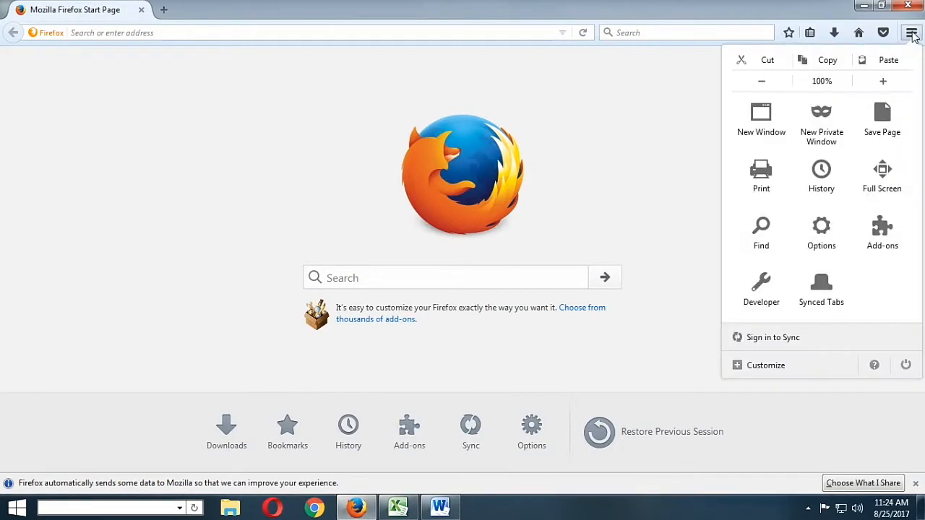
pyautogui.click(821, 233)
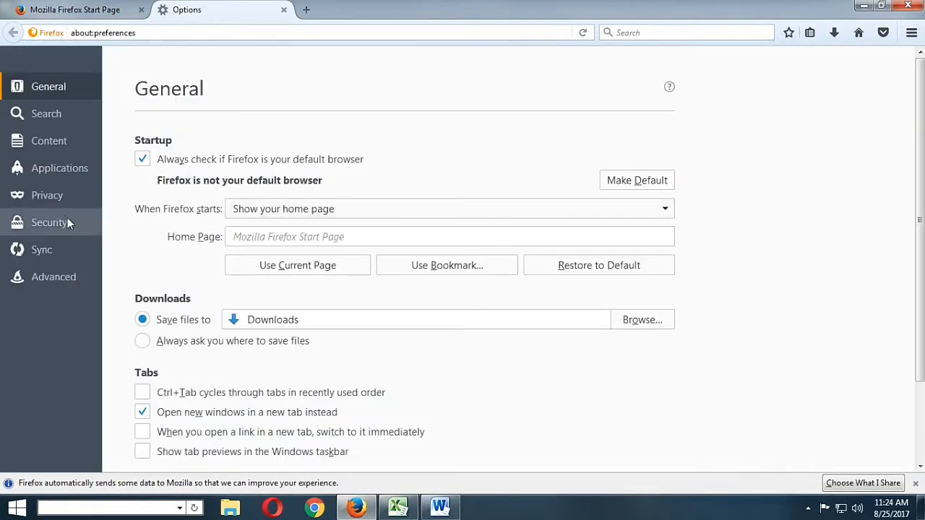
pyautogui.click(66, 275)
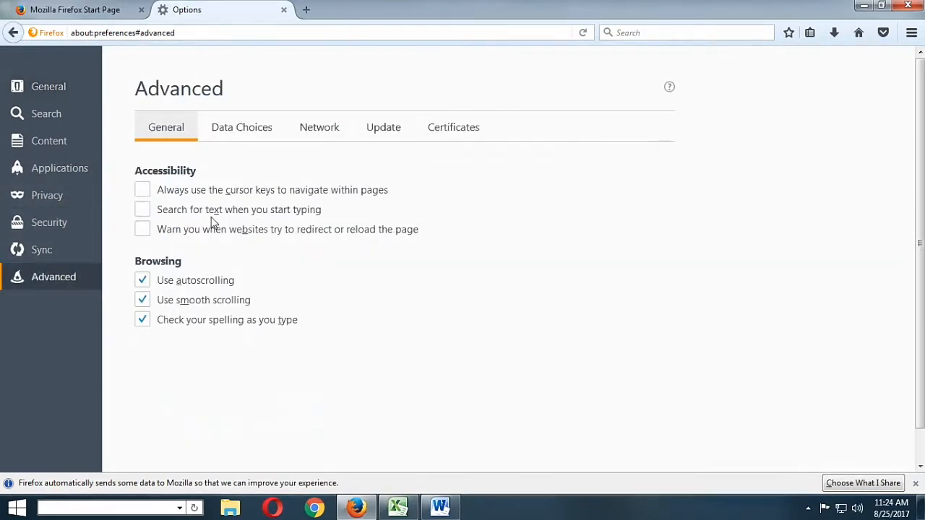
pyautogui.click(320, 131)
pyautogui.scroll(-1, 306, 226)
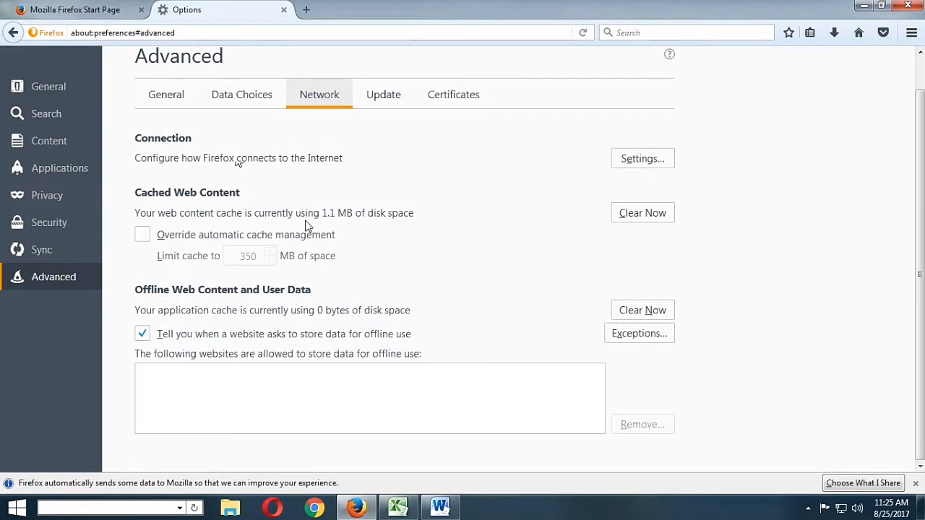
# Look through Firefox's remaining advanced, sync, security, applications, content, search and general settings, and close the options page
pyautogui.click(383, 97)
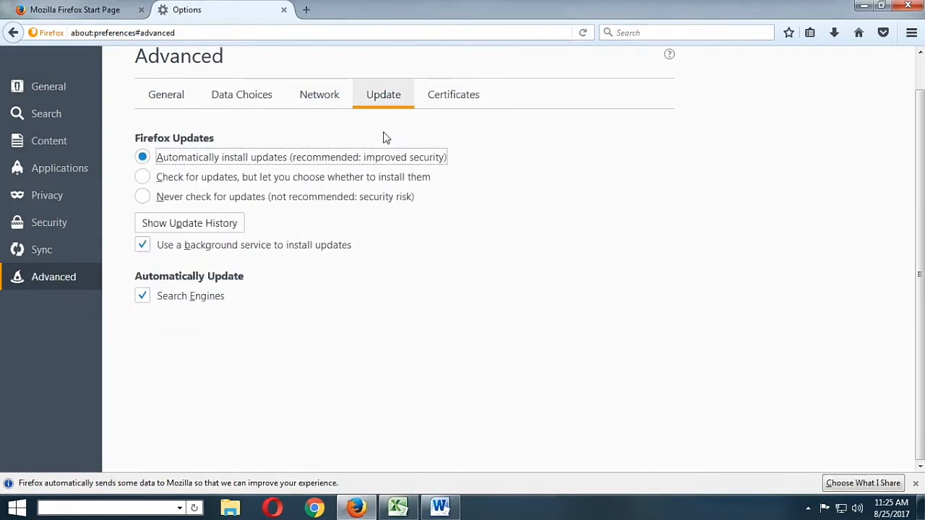
pyautogui.click(451, 97)
pyautogui.click(240, 97)
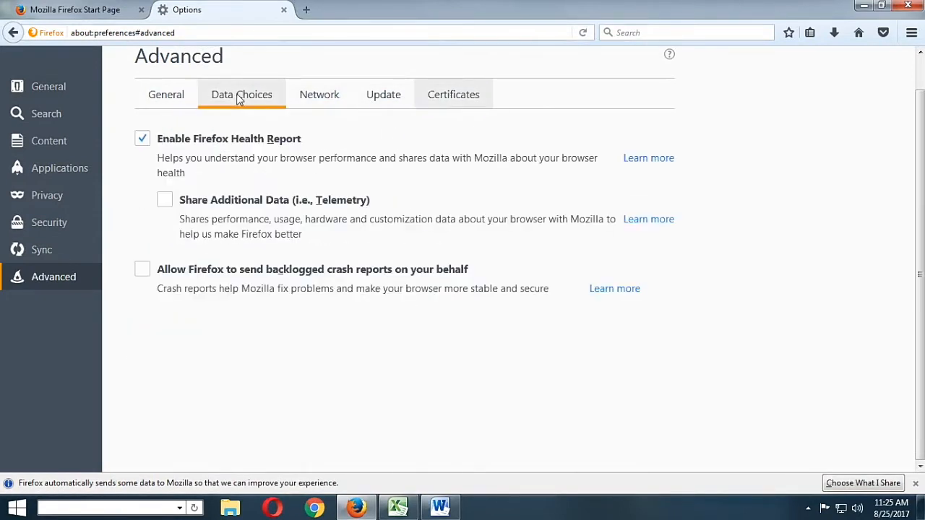
pyautogui.click(166, 94)
pyautogui.click(98, 249)
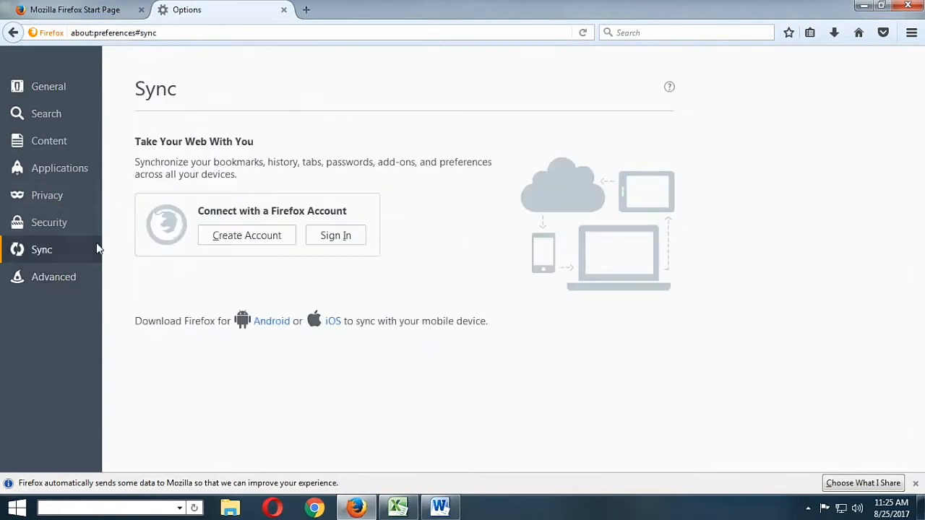
pyautogui.click(70, 221)
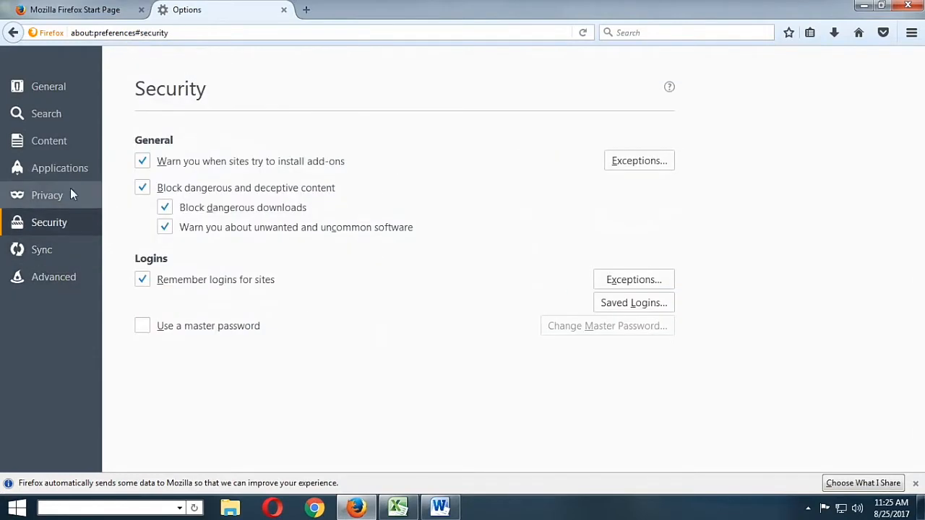
pyautogui.click(69, 169)
pyautogui.click(63, 137)
pyautogui.click(63, 113)
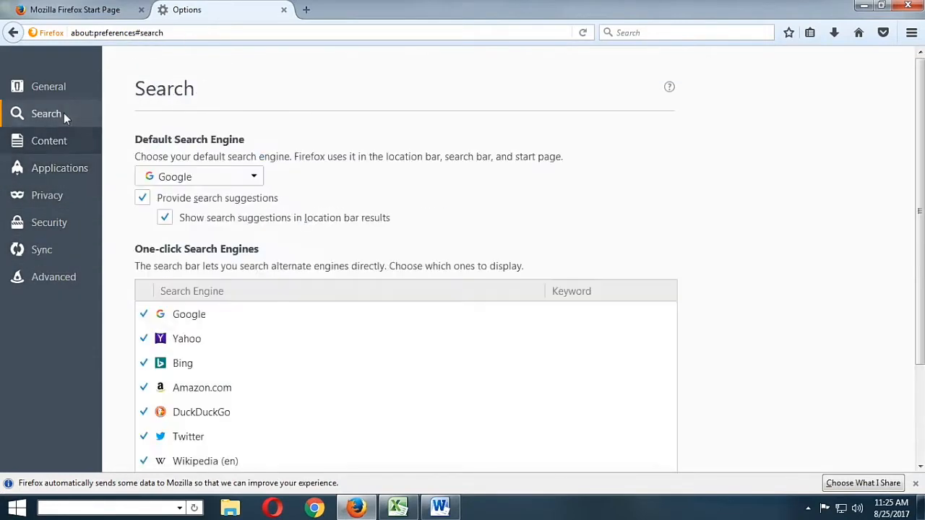
pyautogui.click(67, 90)
pyautogui.scroll(-3, 297, 271)
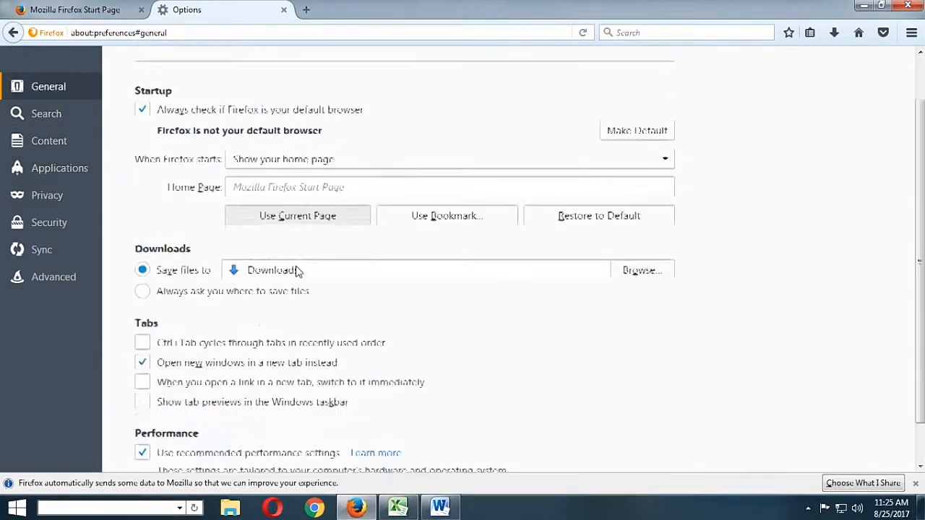
pyautogui.click(283, 9)
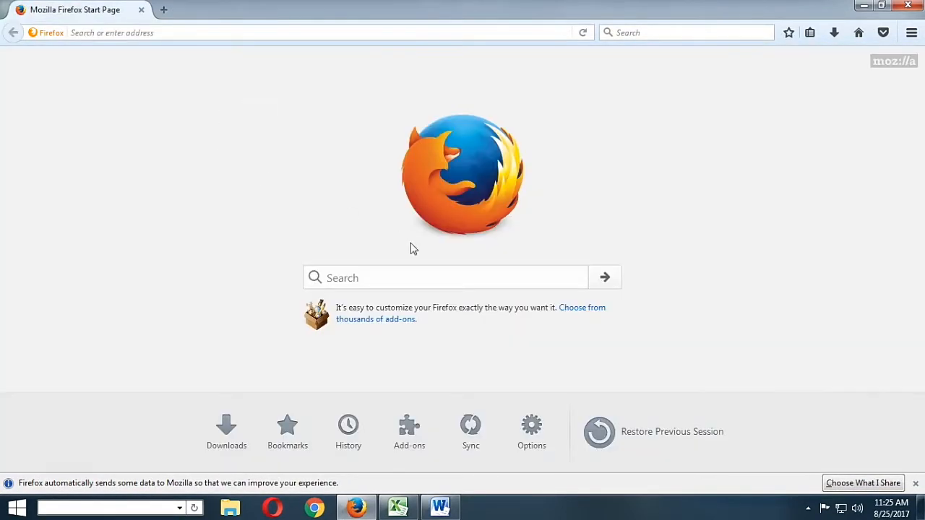
# Switch to the Excel workbook and enlarge the empty Sheet2 to 145% zoom to match Sheet1
pyautogui.click(907, 6)
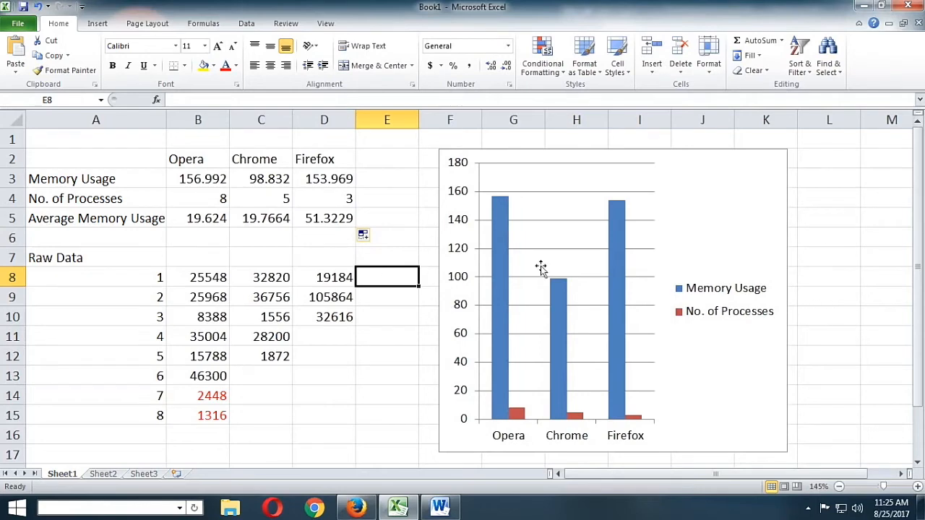
pyautogui.scroll(-1, 252, 317)
pyautogui.scroll(1, 252, 316)
pyautogui.click(104, 474)
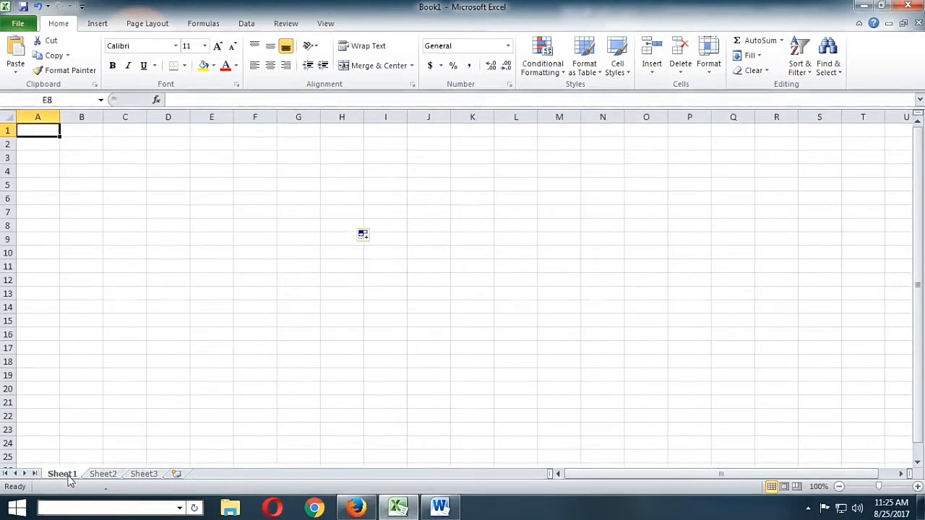
pyautogui.click(69, 476)
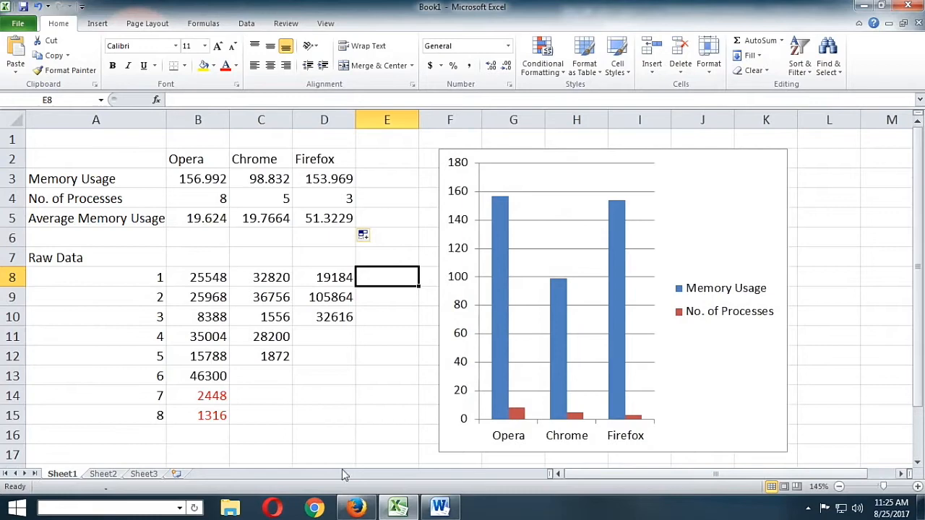
pyautogui.click(105, 474)
pyautogui.scroll(1, 752, 342)
pyautogui.scroll(2, 751, 342)
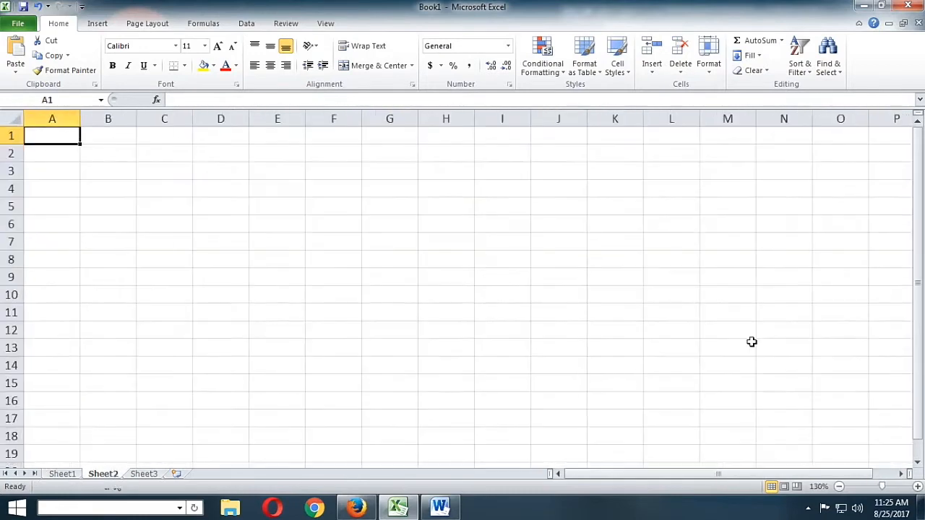
pyautogui.click(63, 474)
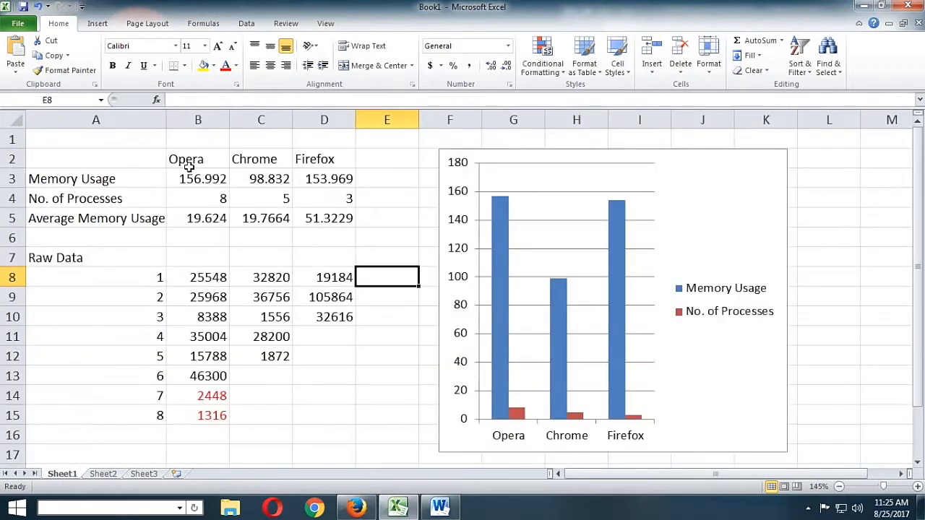
# Copy the Opera, Chrome and Firefox headings from B2:D2 on Sheet1 to B2:D2 on Sheet2
pyautogui.moveTo(186, 157); pyautogui.dragTo(343, 161)
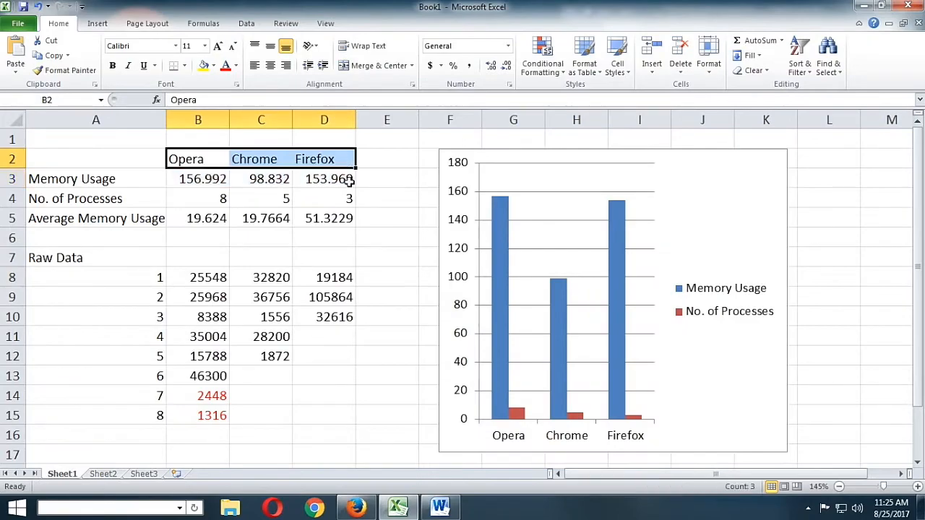
pyautogui.hotkey('ctrl', 'c')
pyautogui.hotkey('alt', 'Tab')
pyautogui.hotkey('alt', 'Tab')
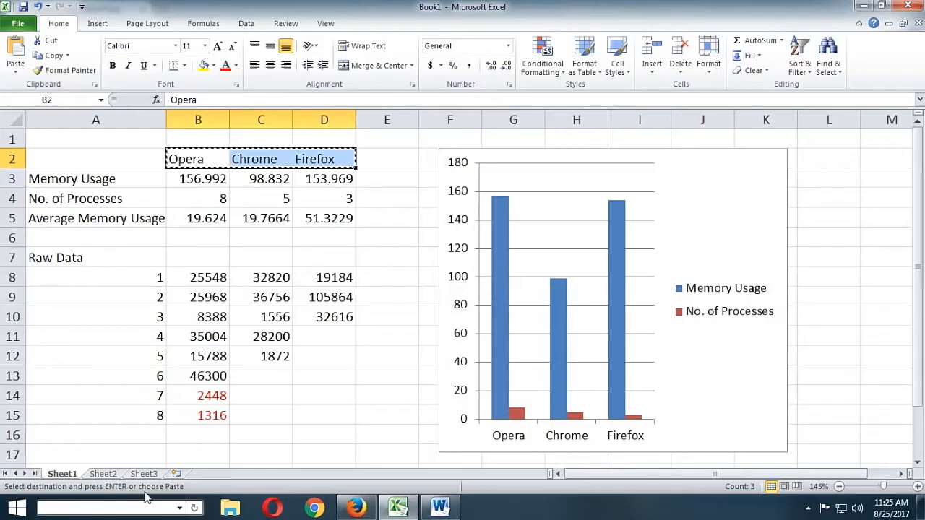
pyautogui.click(108, 476)
pyautogui.click(160, 160)
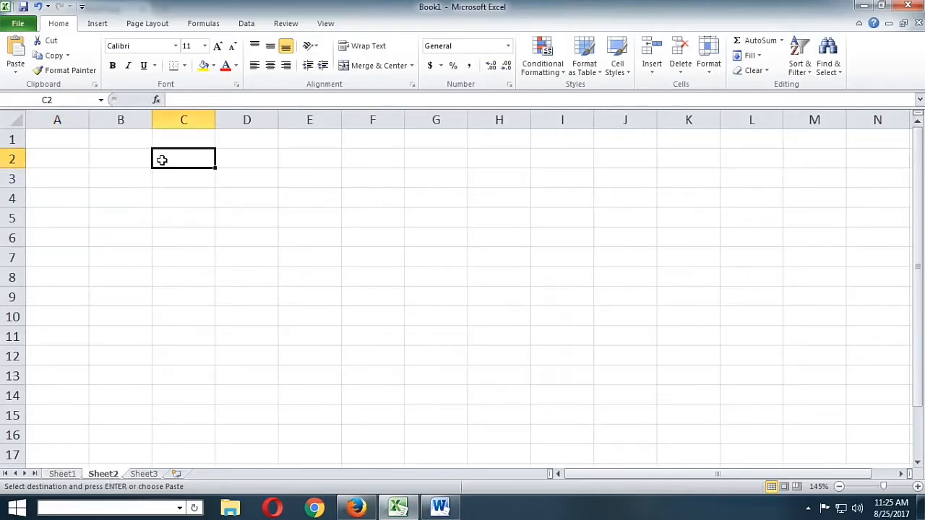
pyautogui.click(131, 160)
pyautogui.rightClick(131, 160)
pyautogui.click(192, 212)
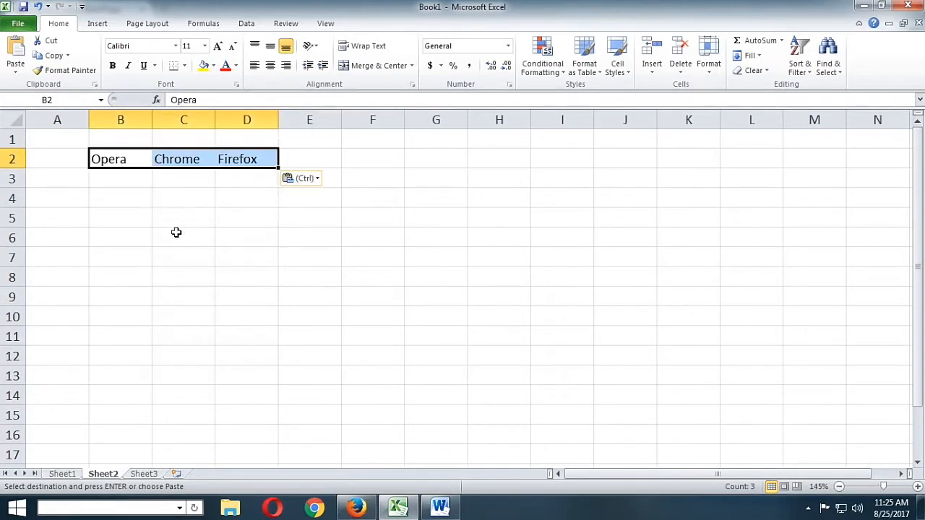
# Copy the row labels in A3:A5 from Sheet1 to A3:A5 on Sheet2 and fit column A to them
pyautogui.click(61, 474)
pyautogui.moveTo(124, 180); pyautogui.dragTo(124, 228)
pyautogui.moveTo(124, 182); pyautogui.dragTo(130, 215)
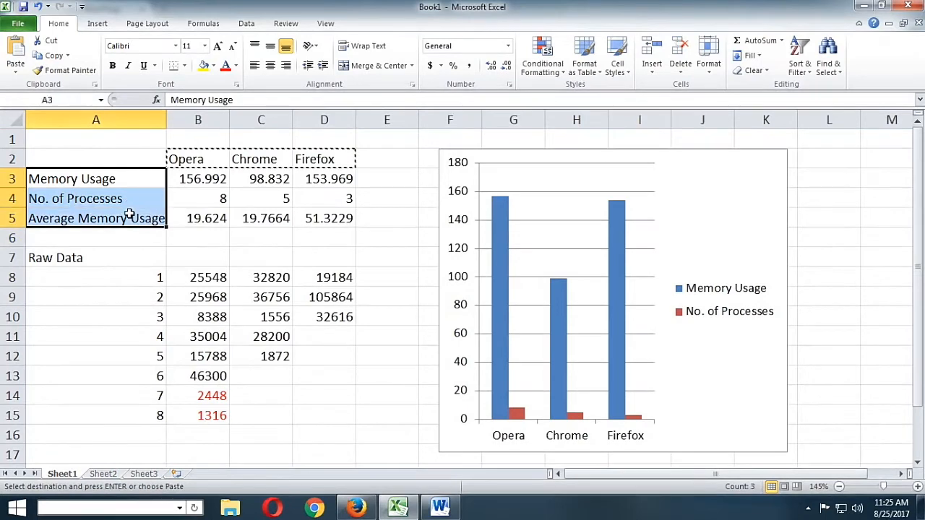
pyautogui.rightClick(130, 215)
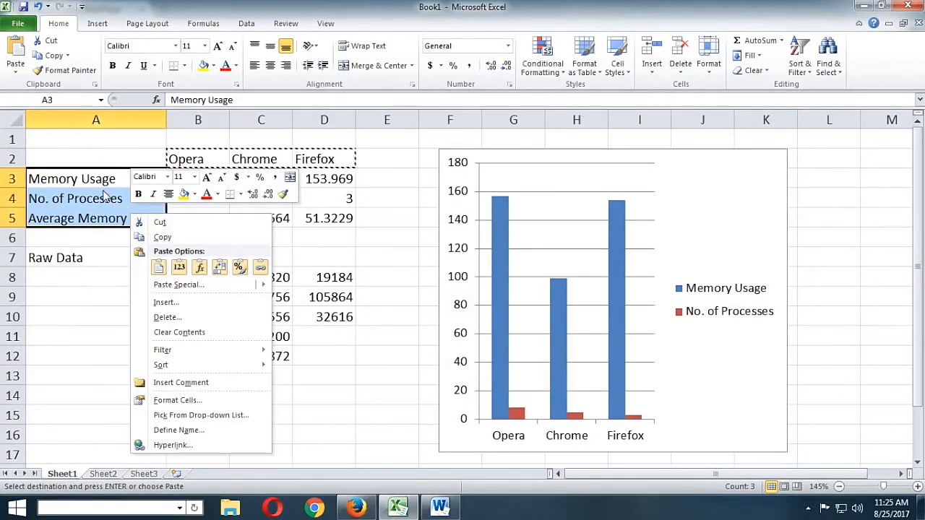
pyautogui.click(163, 237)
pyautogui.click(102, 473)
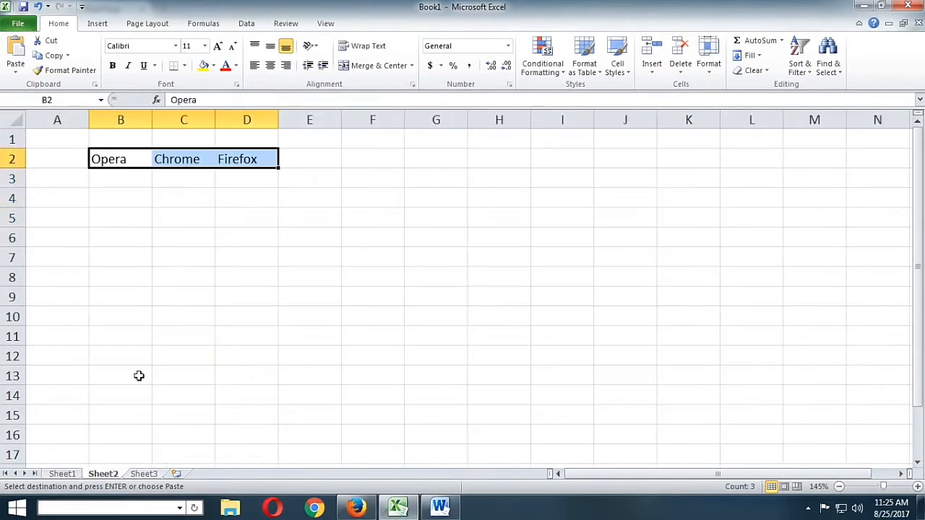
pyautogui.rightClick(55, 179)
pyautogui.click(105, 228)
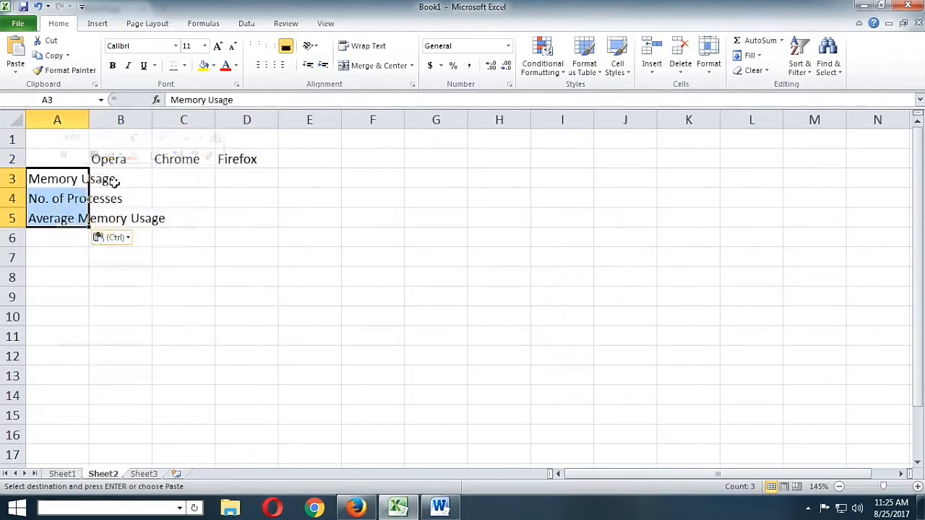
pyautogui.doubleClick(89, 121)
pyautogui.click(197, 299)
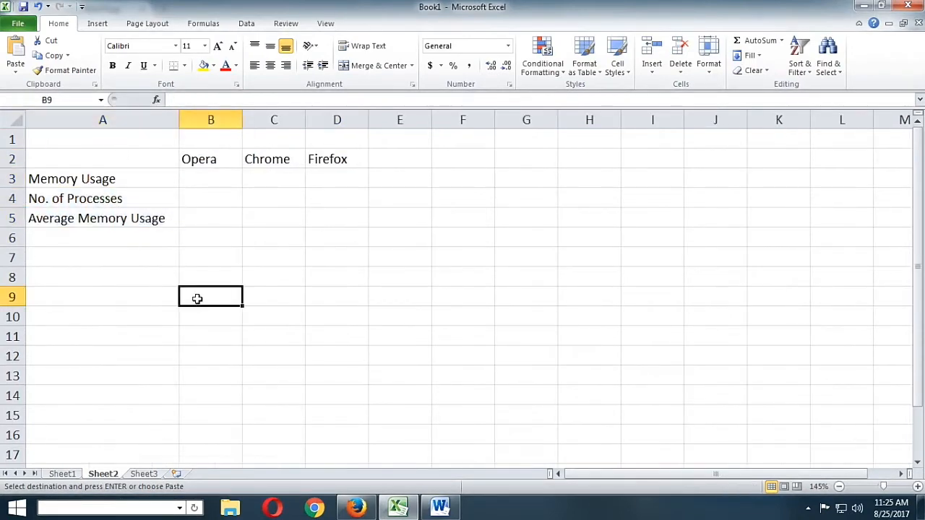
# Rename Sheet1 as "Single Tab"
pyautogui.click(71, 475)
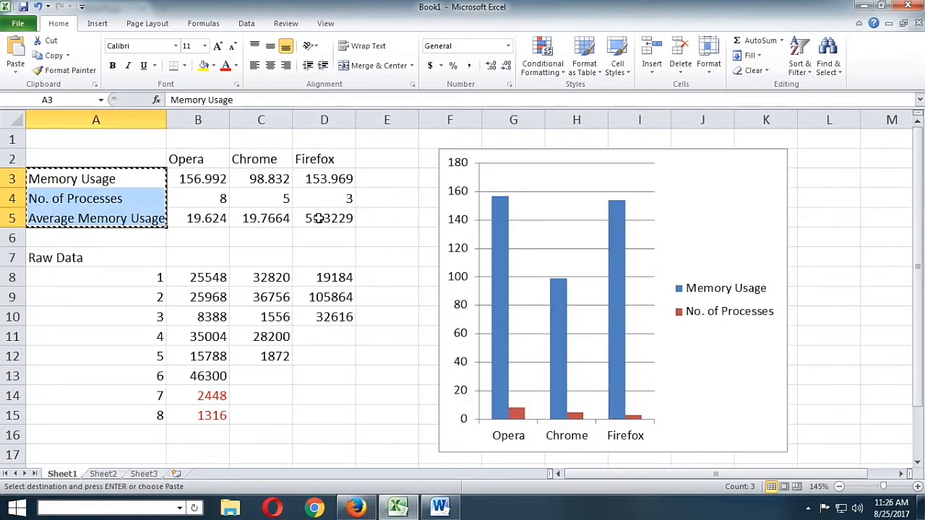
pyautogui.rightClick(75, 478)
pyautogui.click(112, 355)
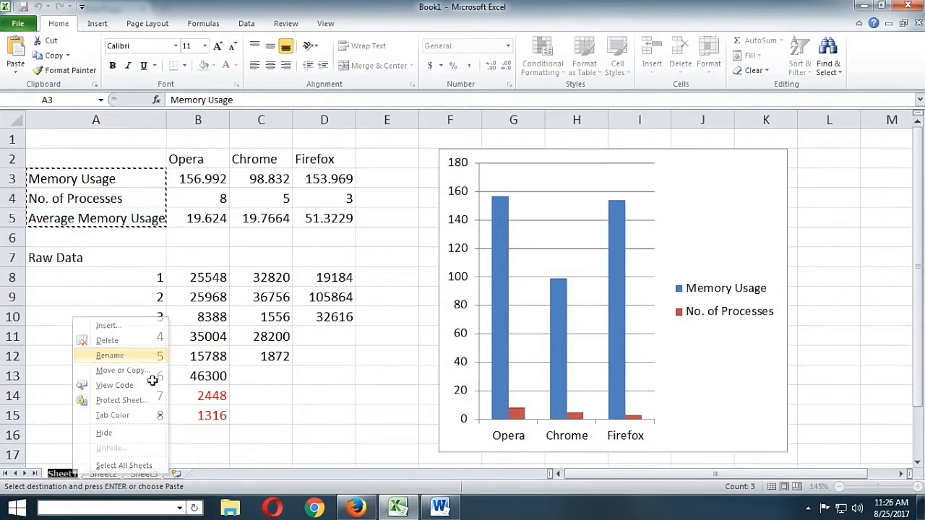
pyautogui.write('Single ')
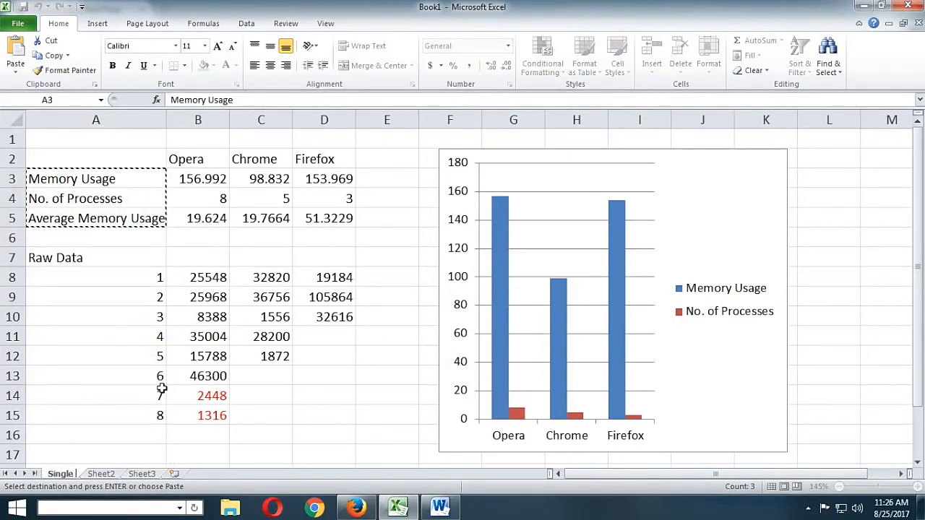
pyautogui.write('Tab')
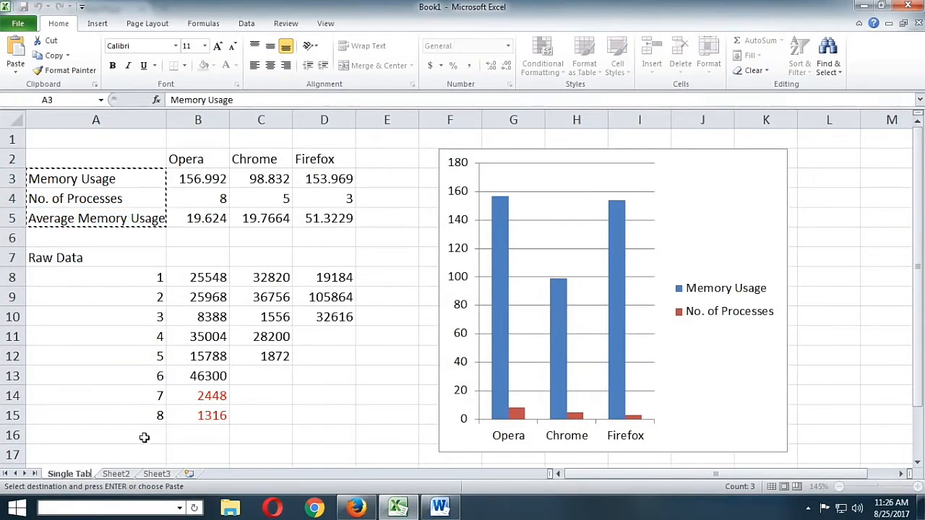
# Rename Sheet2 as "Multiple Tab"
pyautogui.click(119, 475)
pyautogui.rightClick(123, 479)
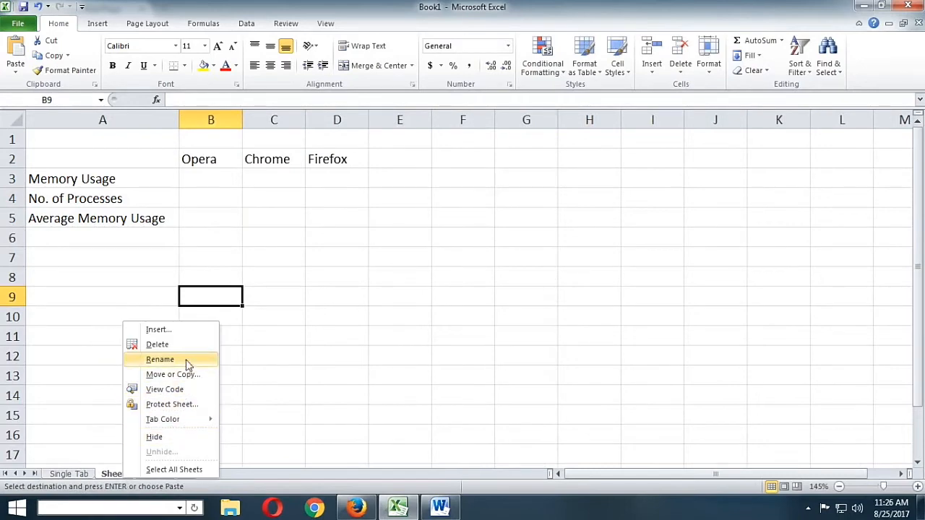
pyautogui.click(174, 360)
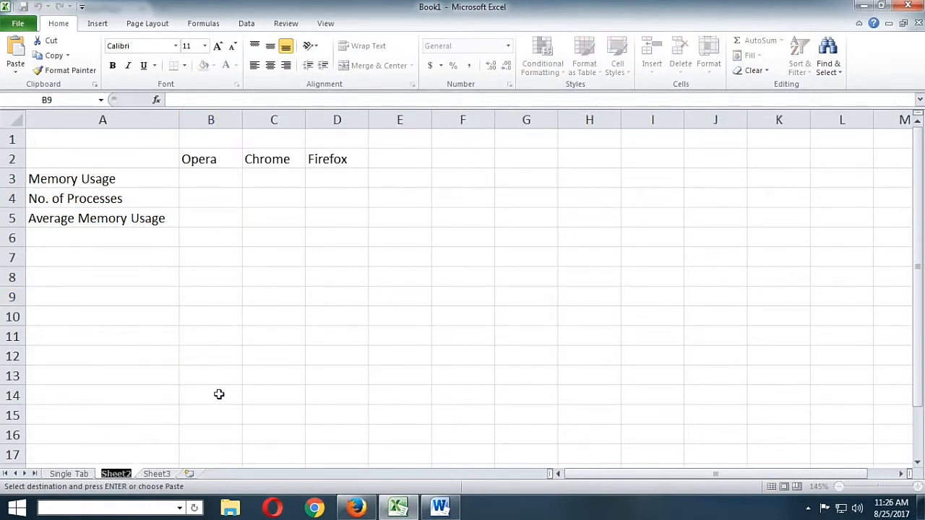
pyautogui.write('Multiple')
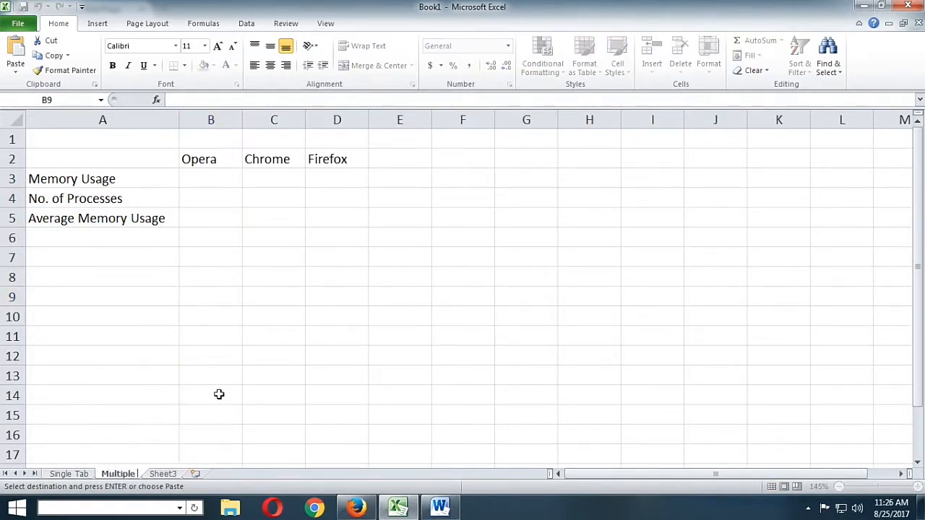
pyautogui.write(' Tabl')
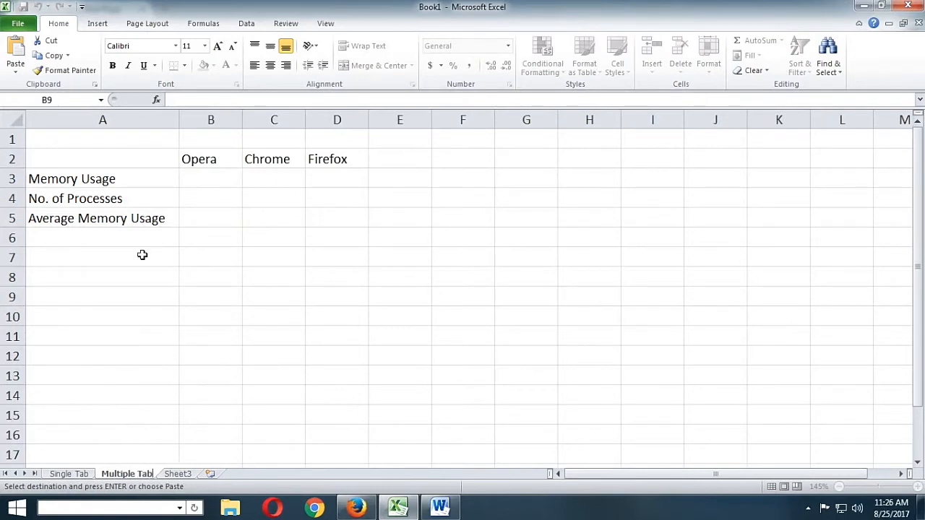
# Save the workbook to the Desktop as "Browser Comparison" in Excel Workbook (.xlsx) format
pyautogui.click(29, 28)
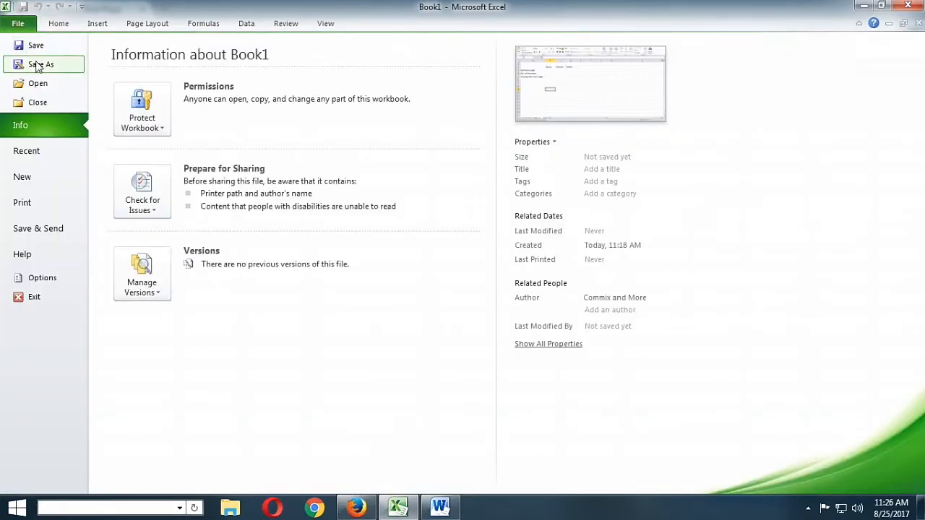
pyautogui.click(39, 65)
pyautogui.click(52, 121)
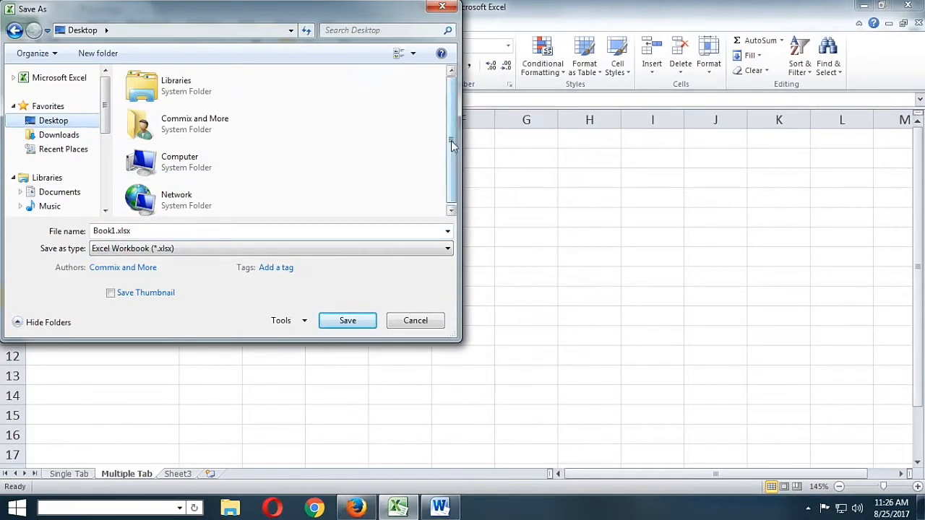
pyautogui.moveTo(452, 145); pyautogui.dragTo(449, 182)
pyautogui.click(170, 230)
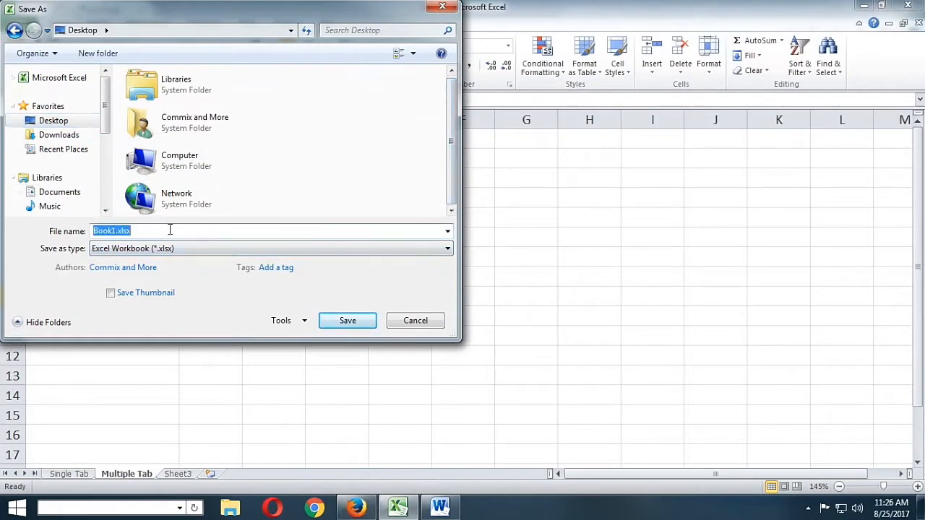
pyautogui.write('B')
pyautogui.press('Down')
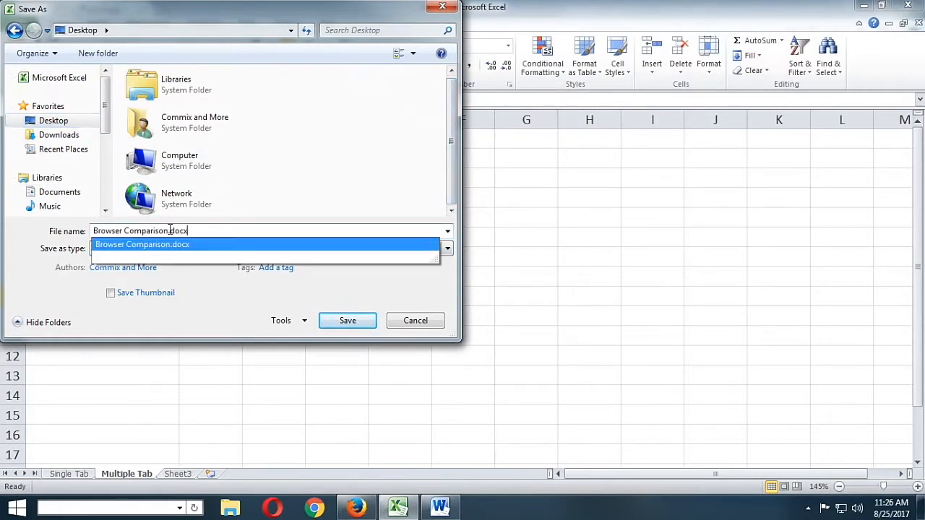
pyautogui.press('BackSpace')
pyautogui.press('BackSpace')
pyautogui.press('BackSpace')
pyautogui.press('BackSpace')
pyautogui.press('BackSpace')
pyautogui.press('Return')
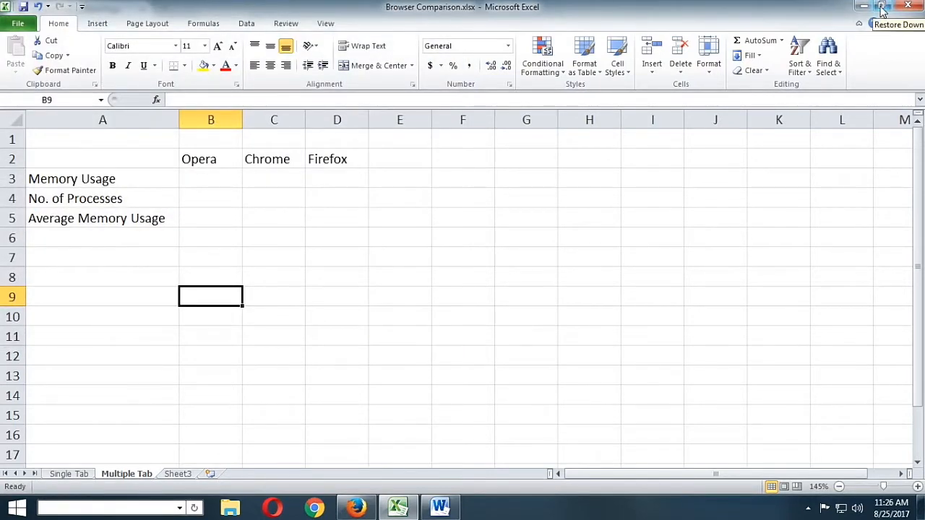
# Restore the Excel window to a smaller size, and close Firefox and the Browser Comparison.xlsx workbook
pyautogui.click(882, 10)
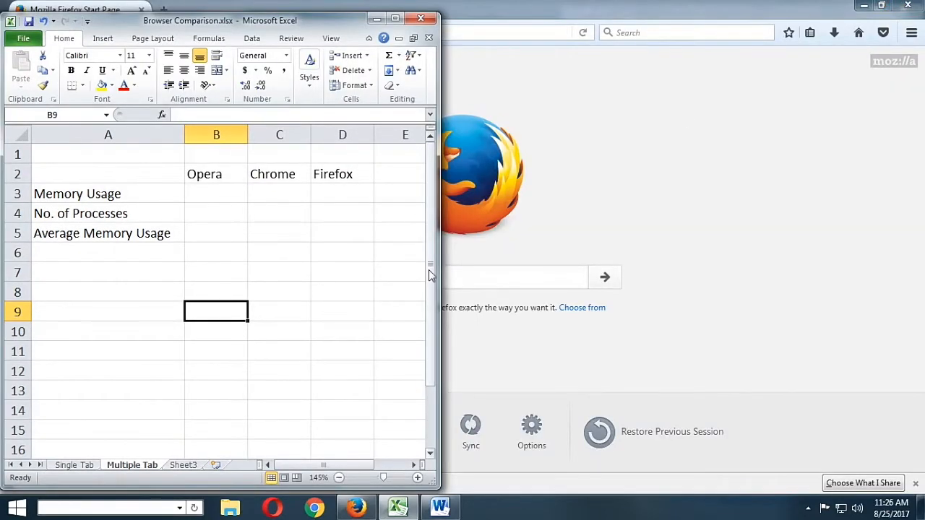
pyautogui.moveTo(429, 271); pyautogui.dragTo(617, 214)
pyautogui.click(687, 214)
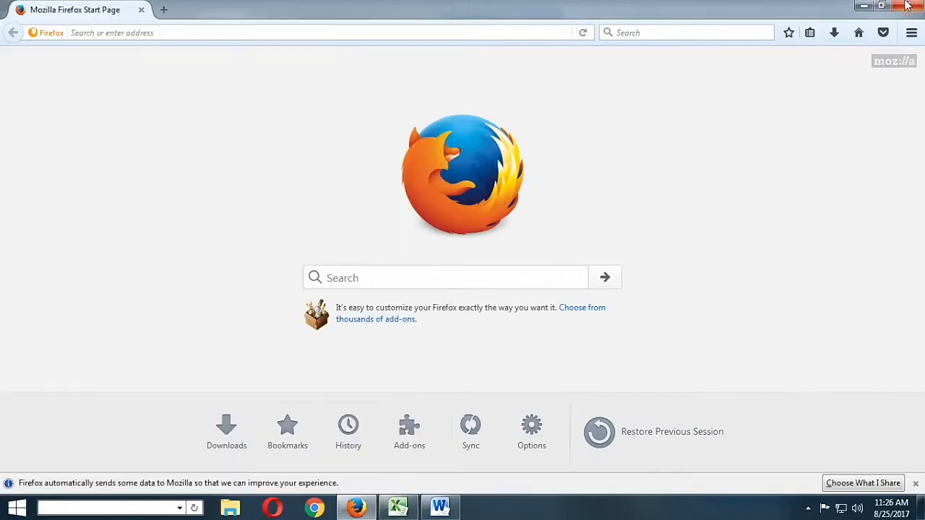
pyautogui.click(907, 6)
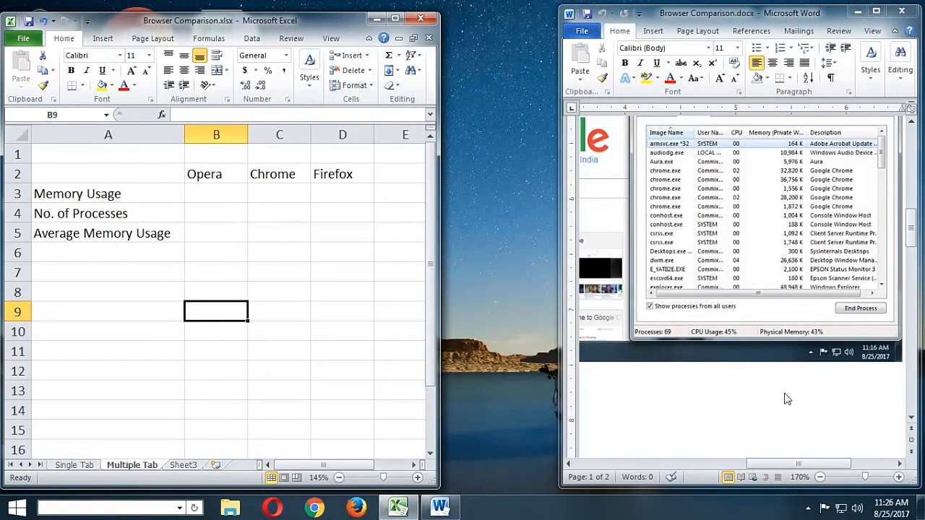
pyautogui.click(794, 372)
pyautogui.moveTo(913, 244); pyautogui.dragTo(891, 385)
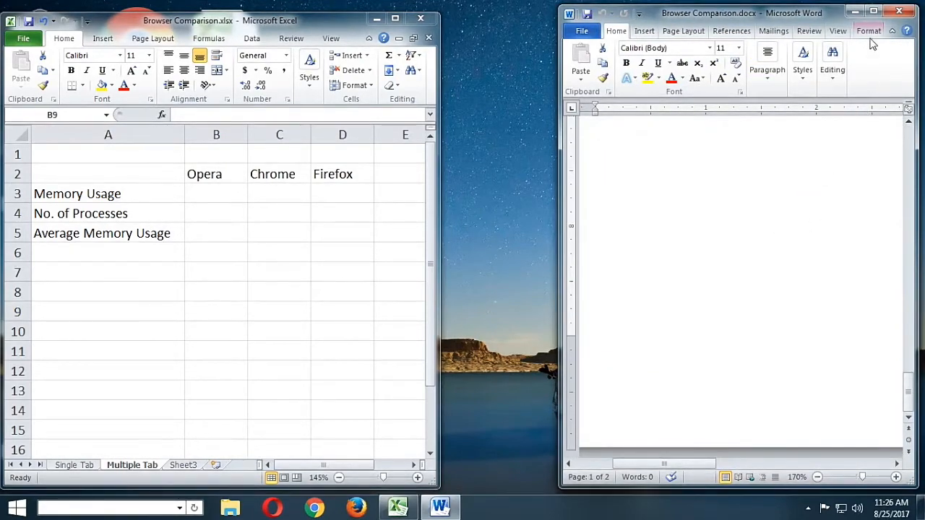
pyautogui.click(422, 21)
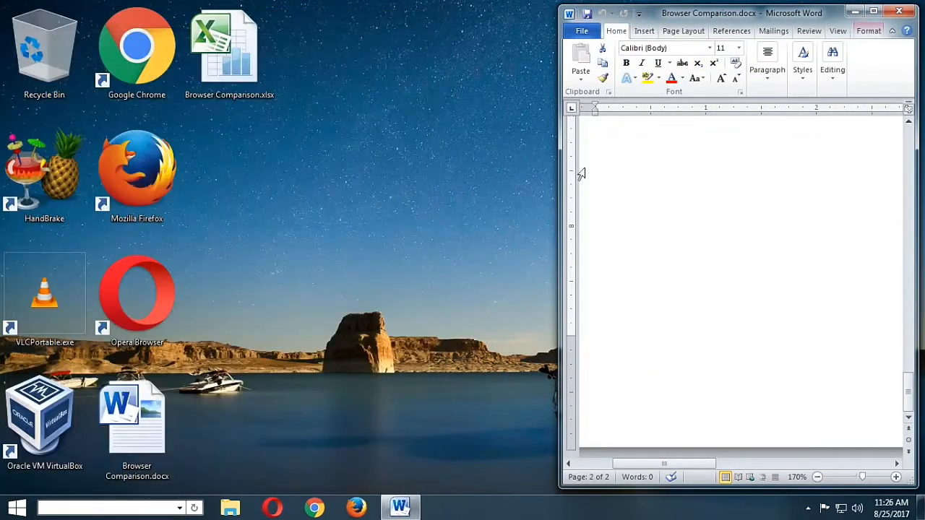
# Maximize the Browser Comparison.docx document and insert a new line below the Firefox screenshot on page 2
pyautogui.click(872, 12)
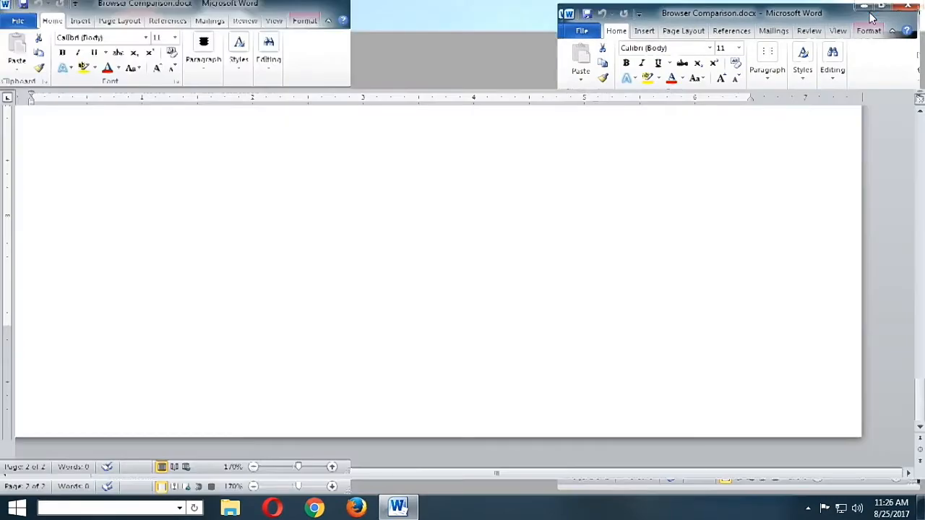
pyautogui.scroll(13, 675, 213)
pyautogui.scroll(-3, 791, 310)
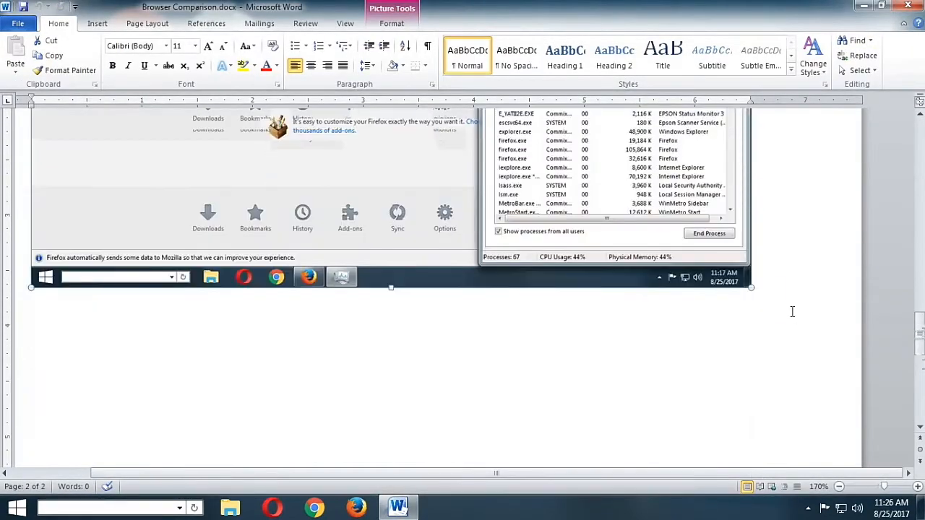
pyautogui.click(774, 303)
pyautogui.scroll(-5, 776, 301)
pyautogui.scroll(-5, 776, 301)
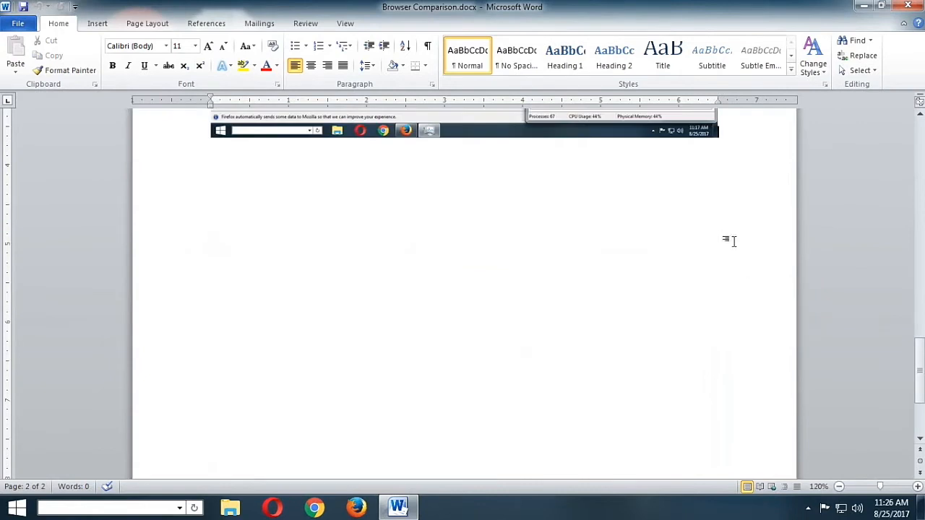
pyautogui.press('Return')
# Minimize the Word document, refresh the desktop and open Windows Task Manager
pyautogui.click(864, 6)
pyautogui.rightClick(581, 124)
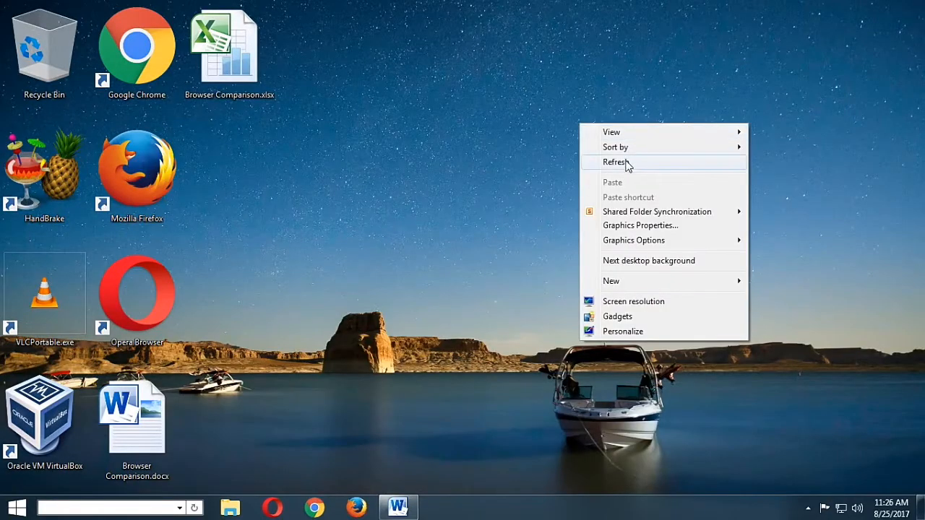
pyautogui.click(626, 163)
pyautogui.rightClick(506, 508)
pyautogui.click(556, 407)
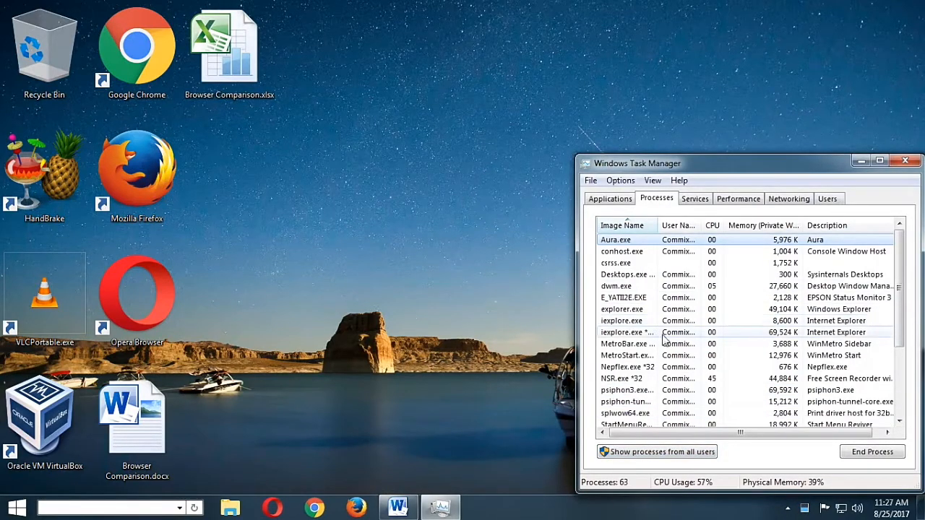
pyautogui.click(352, 205)
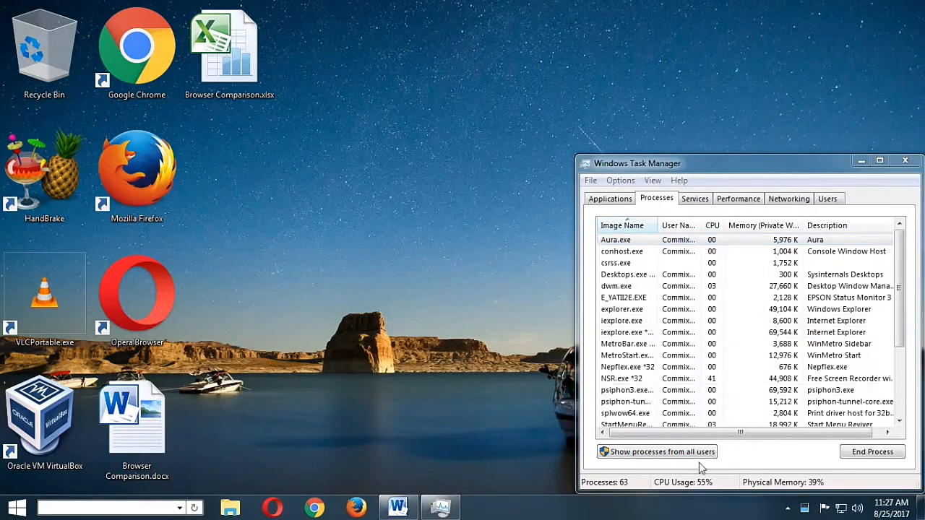
# Launch Opera and load Google.com in the first tab and facebook.com in a second tab
pyautogui.click(273, 509)
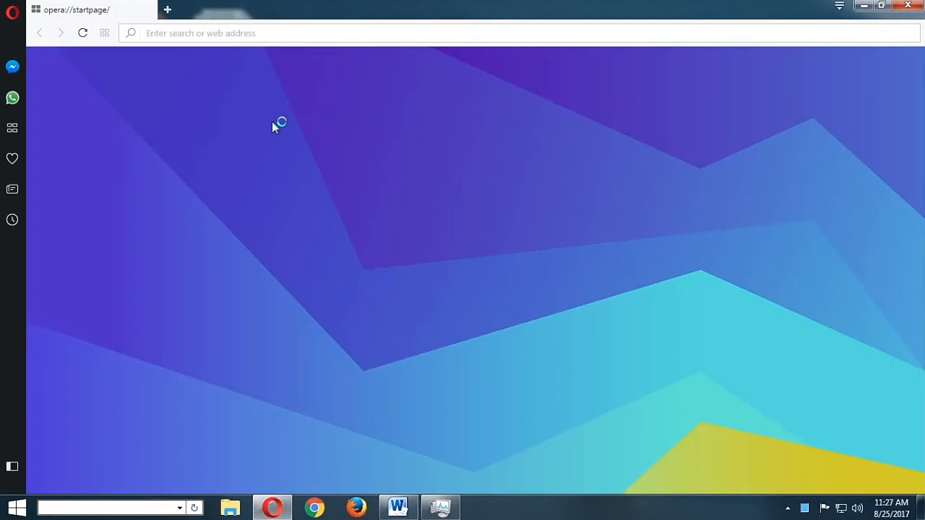
pyautogui.click(159, 33)
pyautogui.write('Google.com')
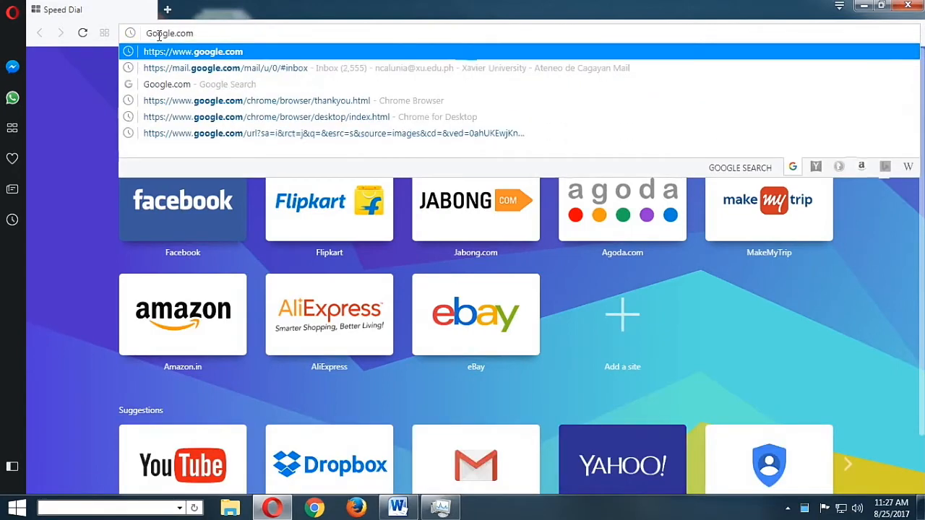
pyautogui.press('Return')
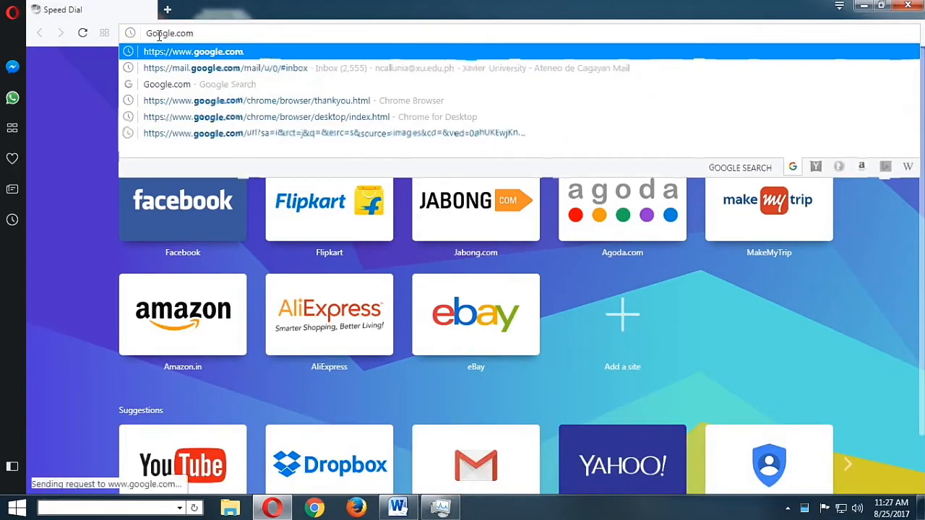
pyautogui.hotkey('ctrl', 't')
pyautogui.write('face')
pyautogui.press('Return')
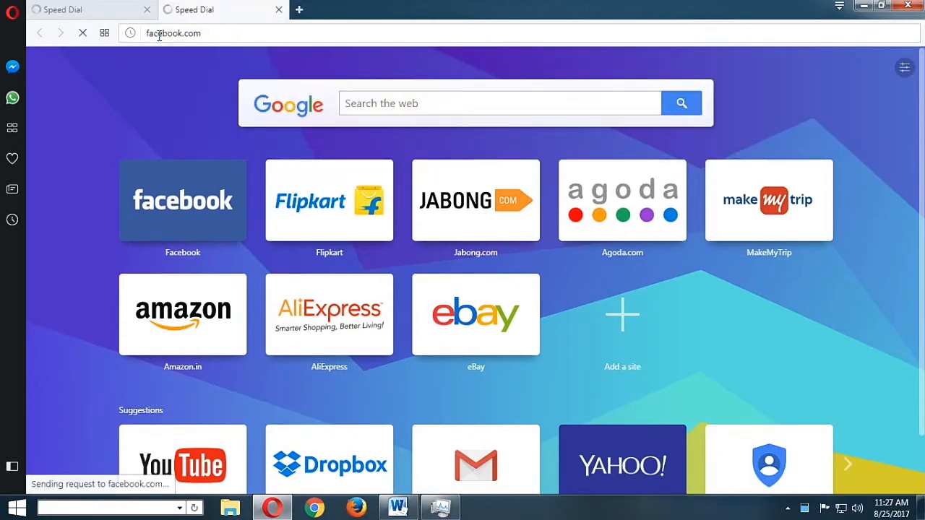
# Load yahoo.com and dropbox.com in two additional Opera tabs
pyautogui.hotkey('ctrl', 't')
pyautogui.write('yahoo.com')
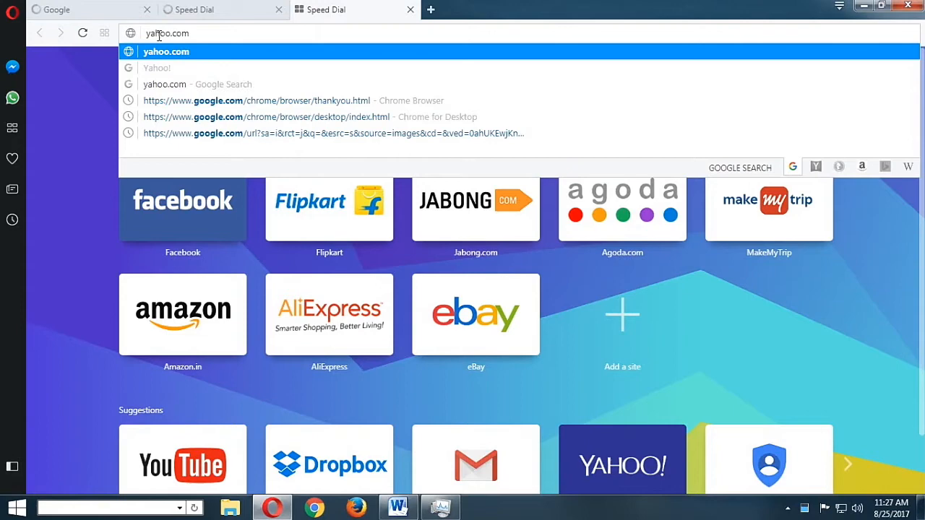
pyautogui.press('Return')
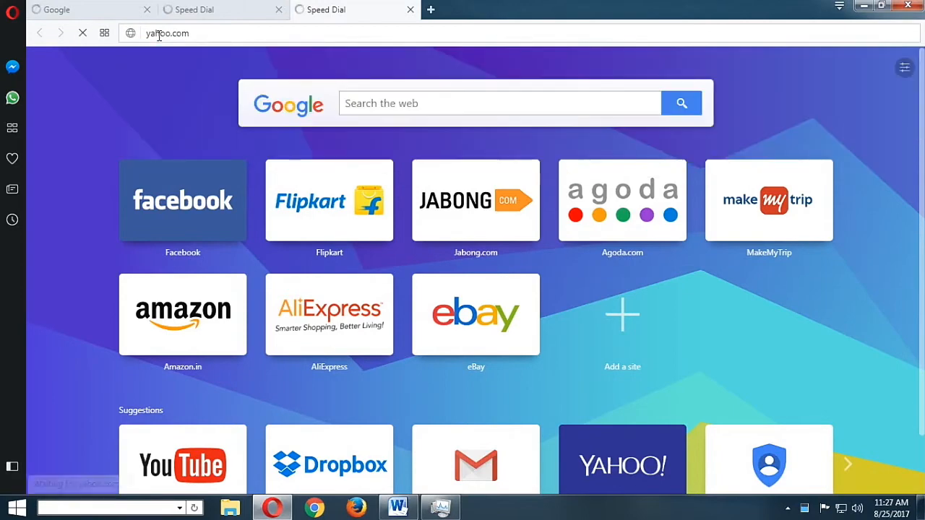
pyautogui.hotkey('ctrl', 't')
pyautogui.write('dropbox.com')
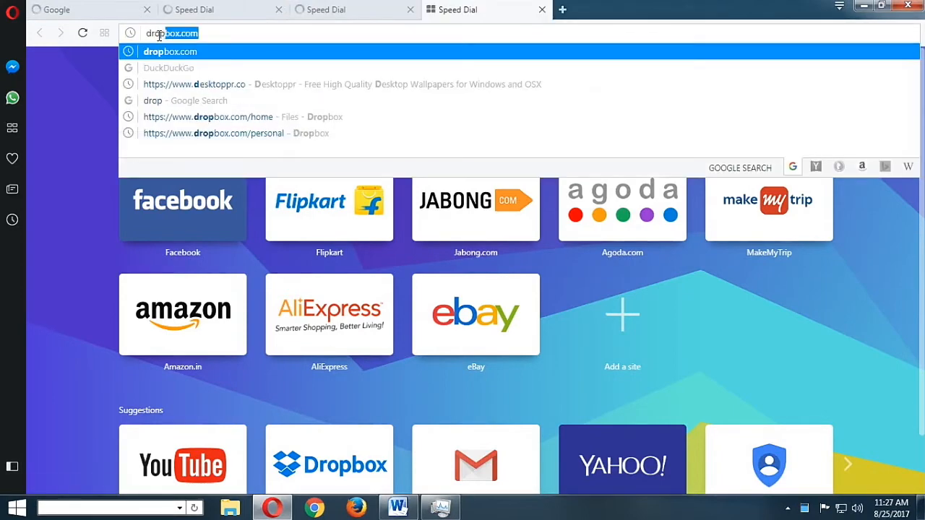
pyautogui.press('Return')
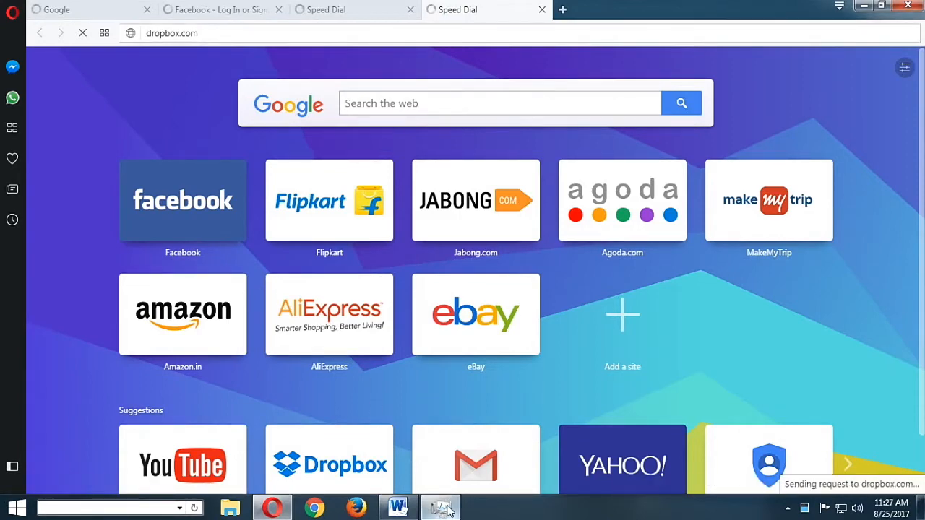
# Switch to Task Manager and examine the memory used by the opera.exe processes
pyautogui.hotkey('ctrl', 'shift', 'Escape')
pyautogui.moveTo(902, 285); pyautogui.dragTo(903, 336)
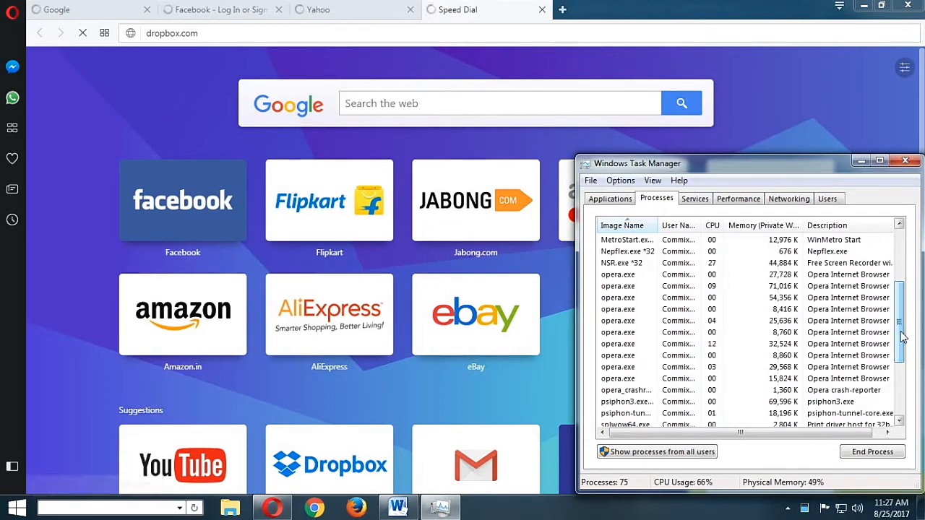
pyautogui.click(878, 276)
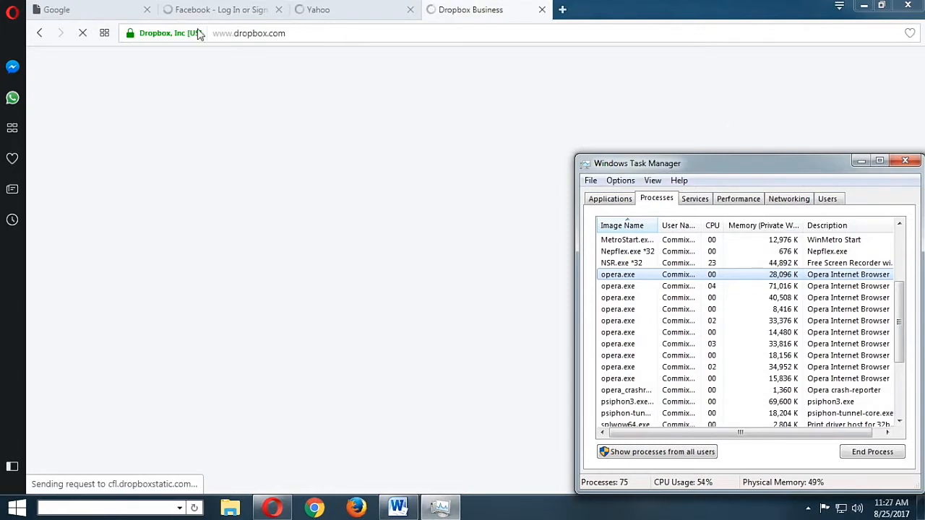
# Check the loading of the Google, Dropbox, Facebook and Yahoo tabs in Opera
pyautogui.click(85, 11)
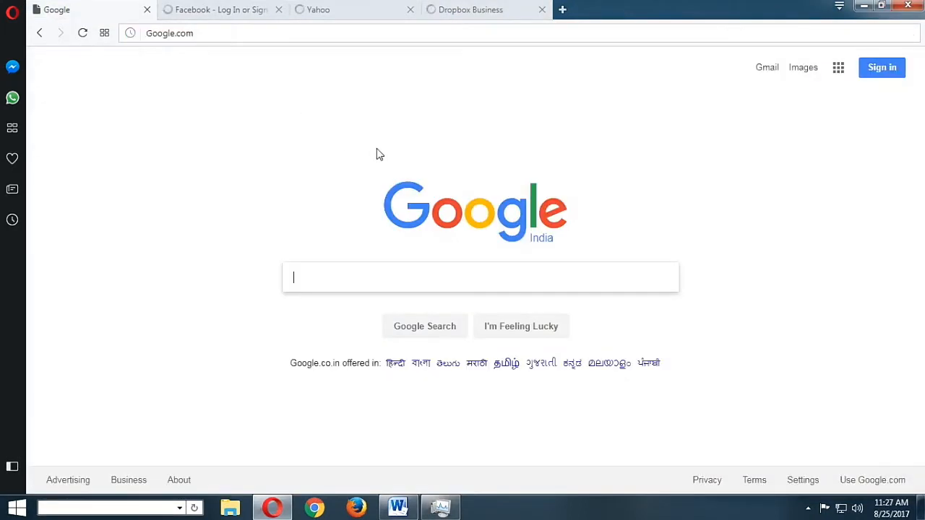
pyautogui.click(495, 9)
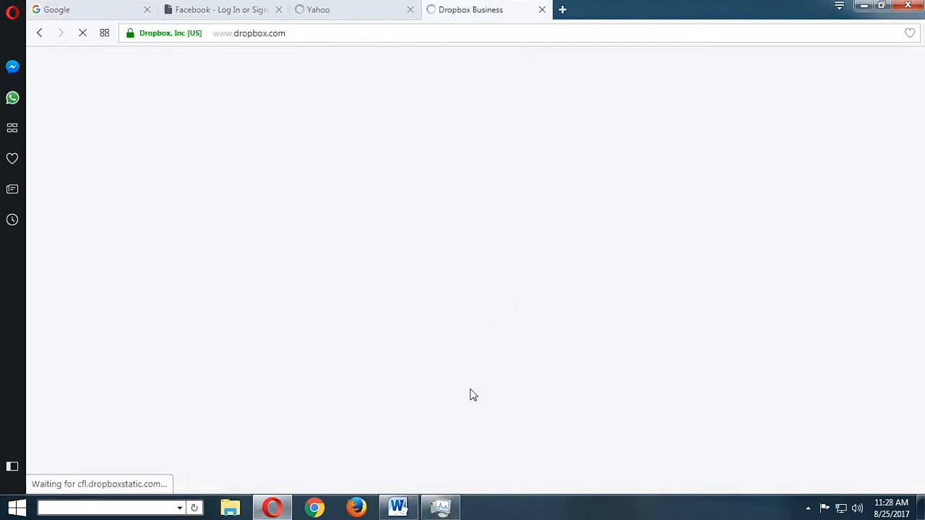
pyautogui.click(227, 8)
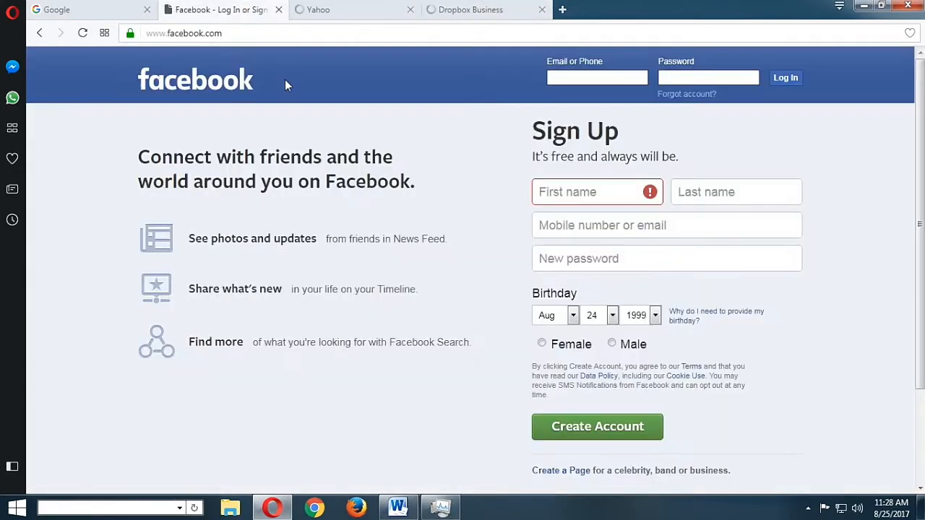
pyautogui.click(327, 9)
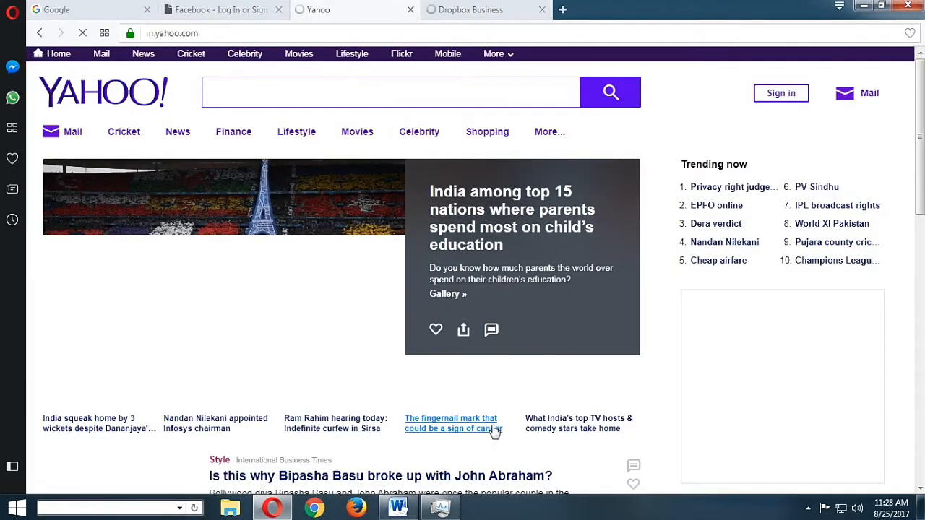
# Make Task Manager show processes from all users and inspect the opera.exe entries in the list
pyautogui.click(449, 511)
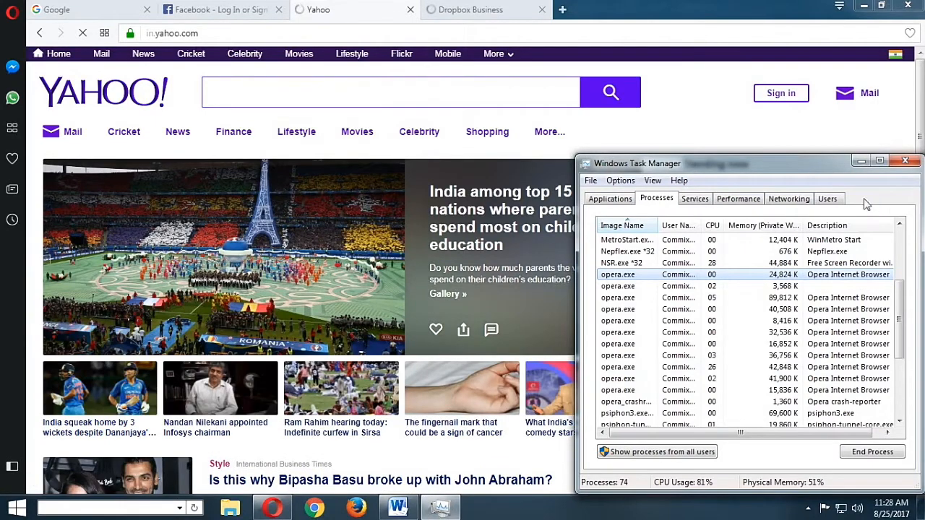
pyautogui.click(694, 452)
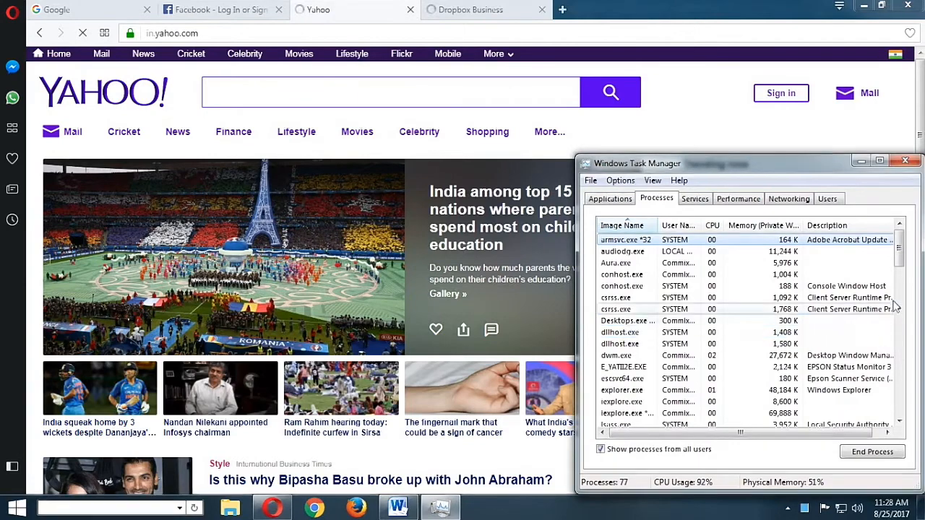
pyautogui.moveTo(901, 260); pyautogui.dragTo(901, 312)
pyautogui.click(650, 278)
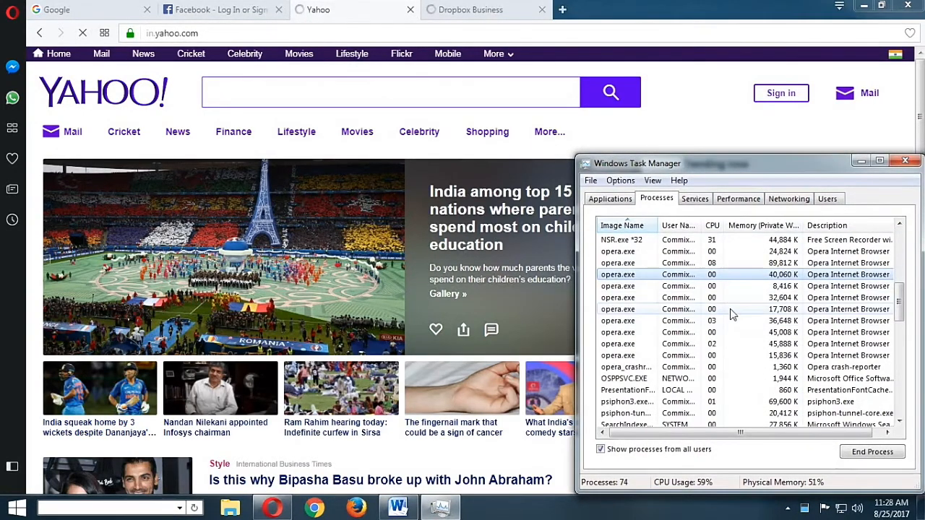
pyautogui.click(671, 253)
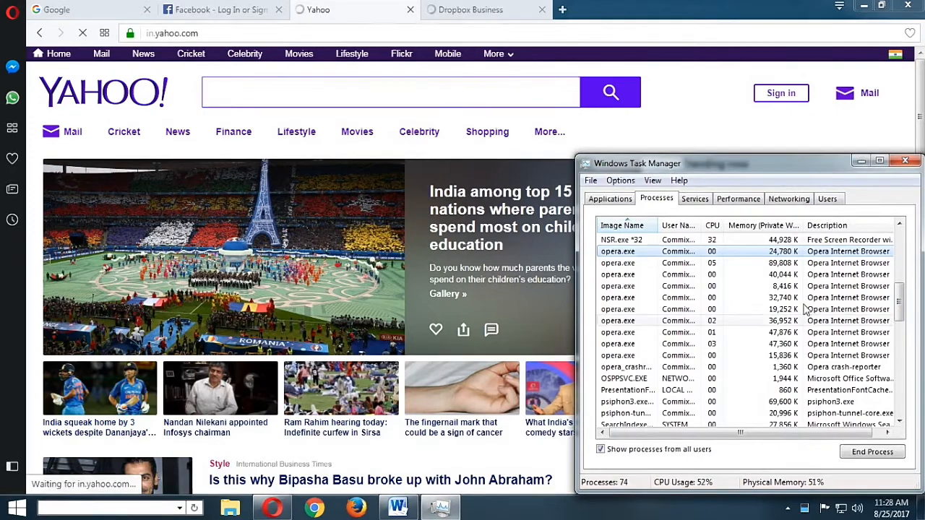
# Look through Task Manager's performance, networking and applications information, and return to the process list
pyautogui.click(757, 202)
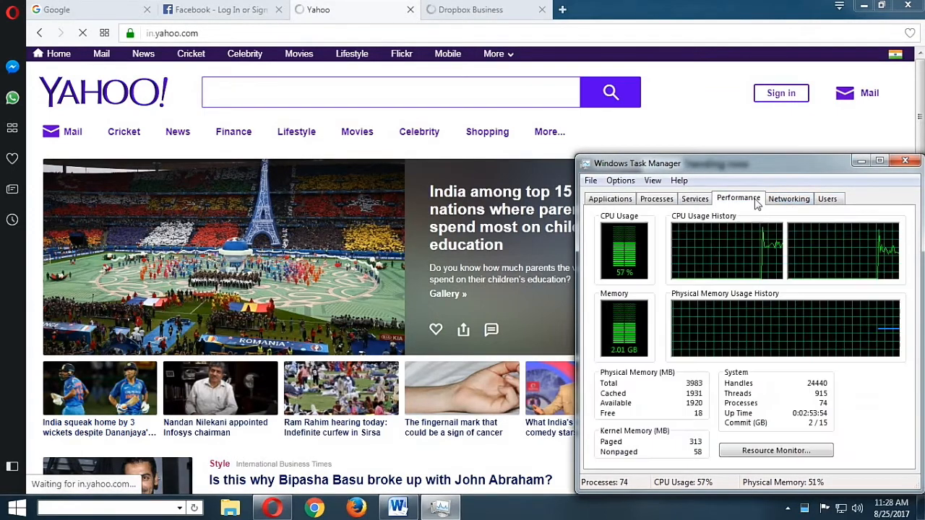
pyautogui.click(790, 203)
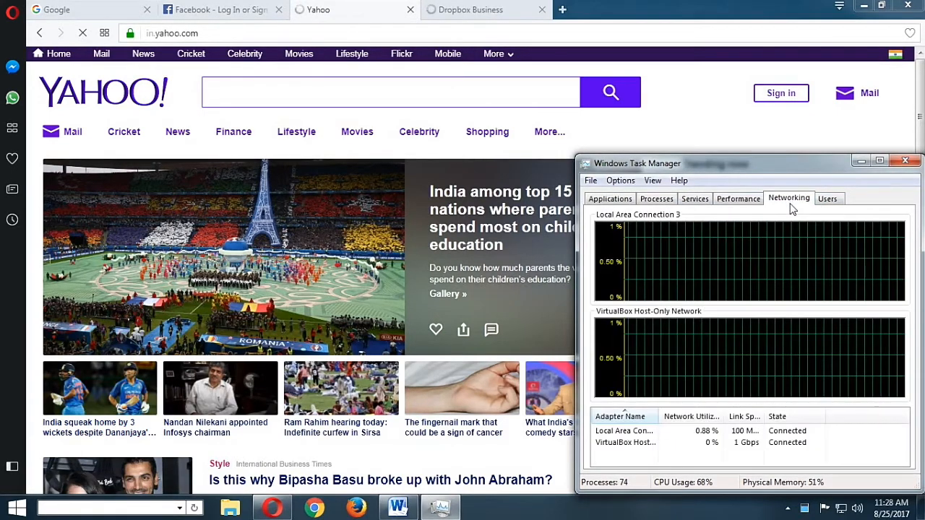
pyautogui.click(614, 203)
pyautogui.click(656, 200)
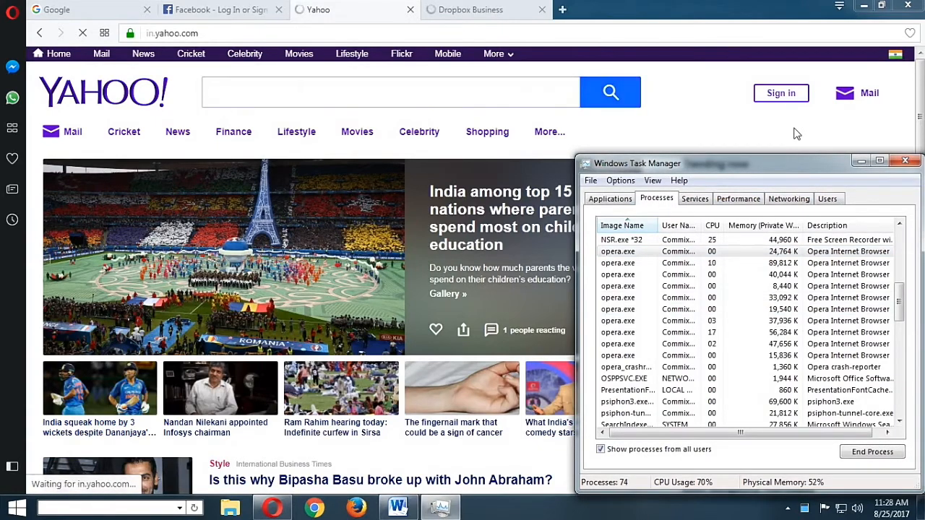
# Review the Dropbox Business page in Opera down to its footer to check that it has loaded
pyautogui.click(470, 14)
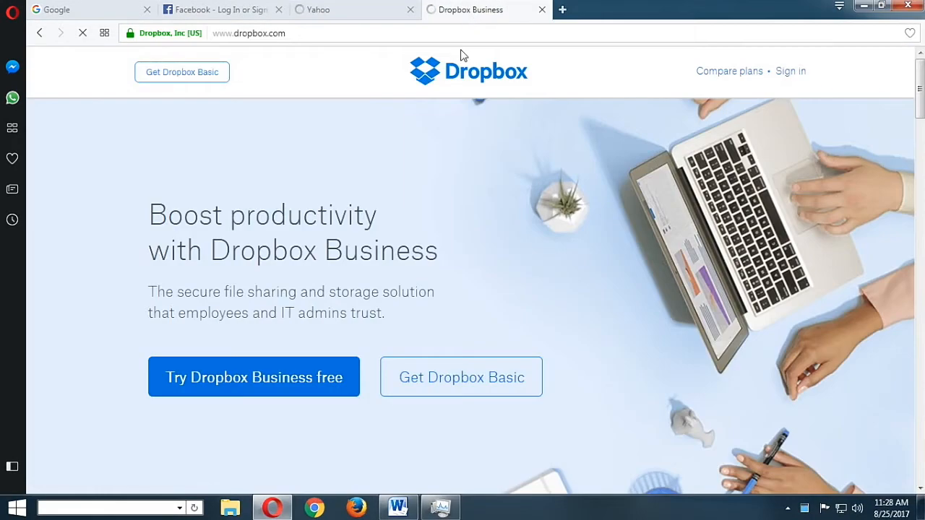
pyautogui.scroll(-10, 757, 293)
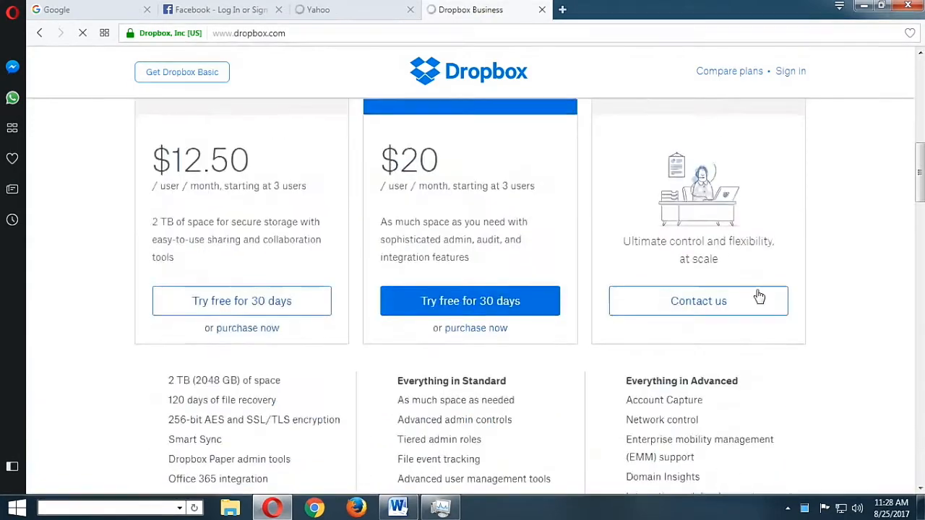
pyautogui.scroll(-8, 757, 295)
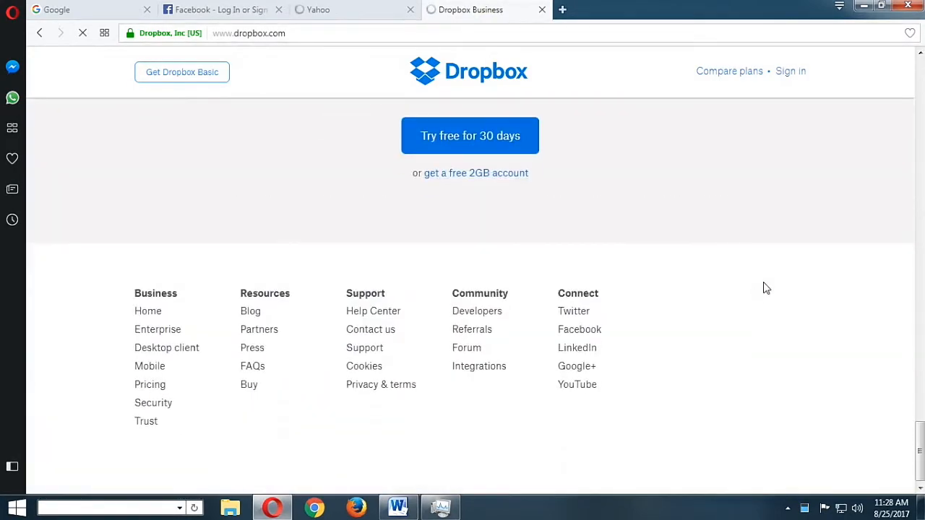
# Check the loading of the Yahoo, Dropbox and Google tabs in Opera and view the opera.exe processes in Task Manager
pyautogui.scroll(6, 764, 287)
pyautogui.scroll(10, 764, 287)
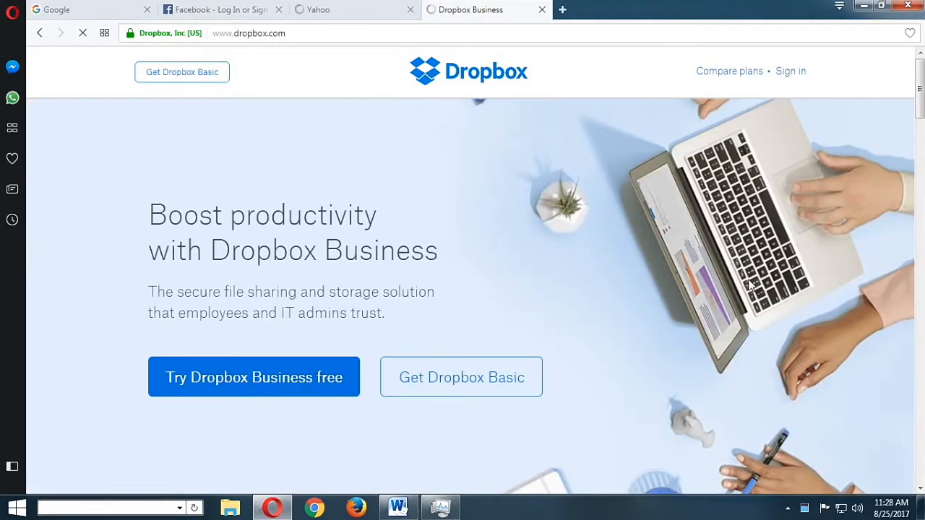
pyautogui.click(335, 14)
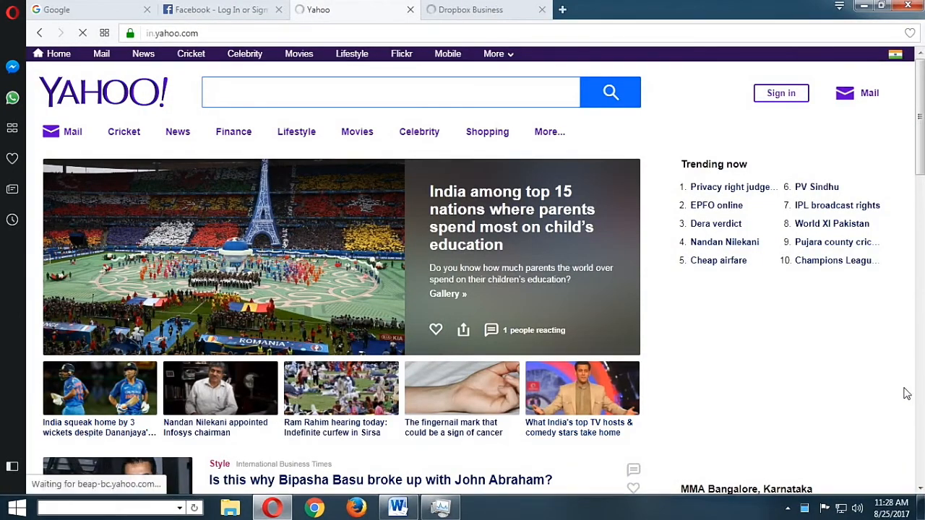
pyautogui.click(452, 511)
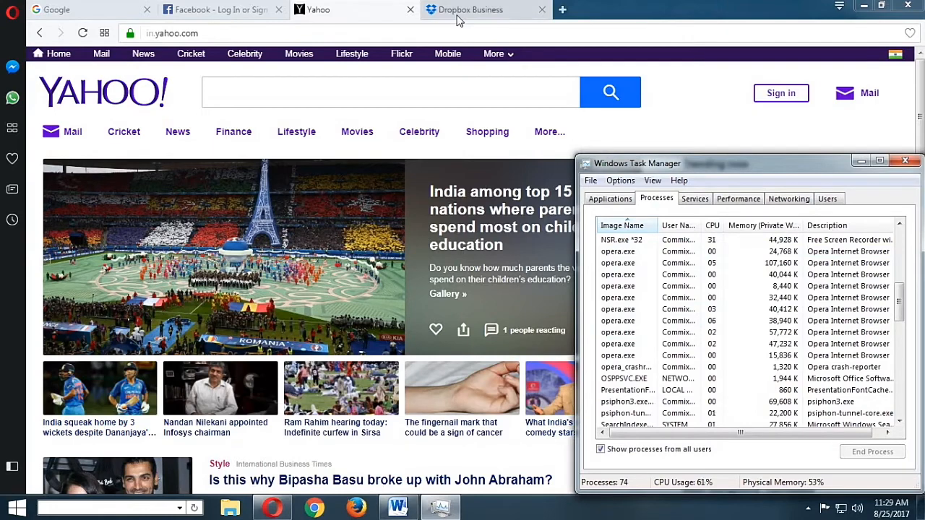
pyautogui.click(456, 15)
pyautogui.click(362, 10)
pyautogui.click(472, 11)
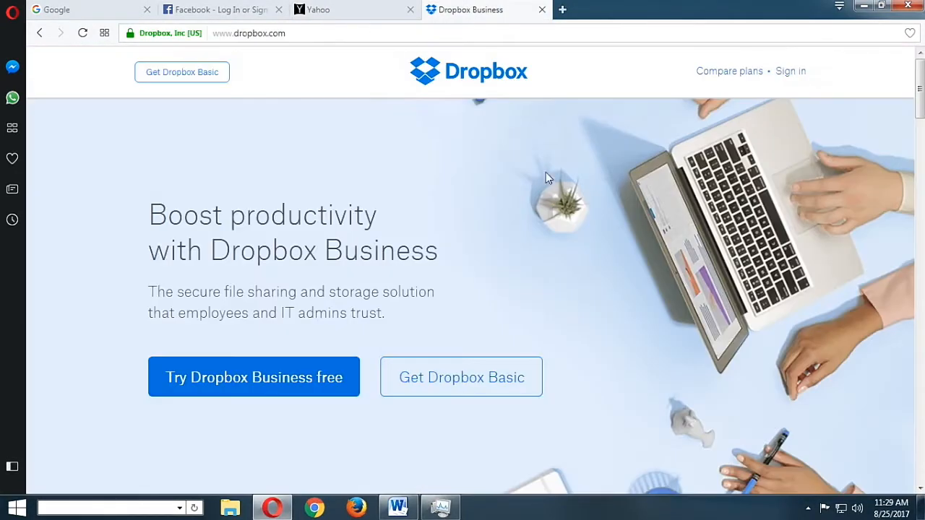
pyautogui.click(115, 11)
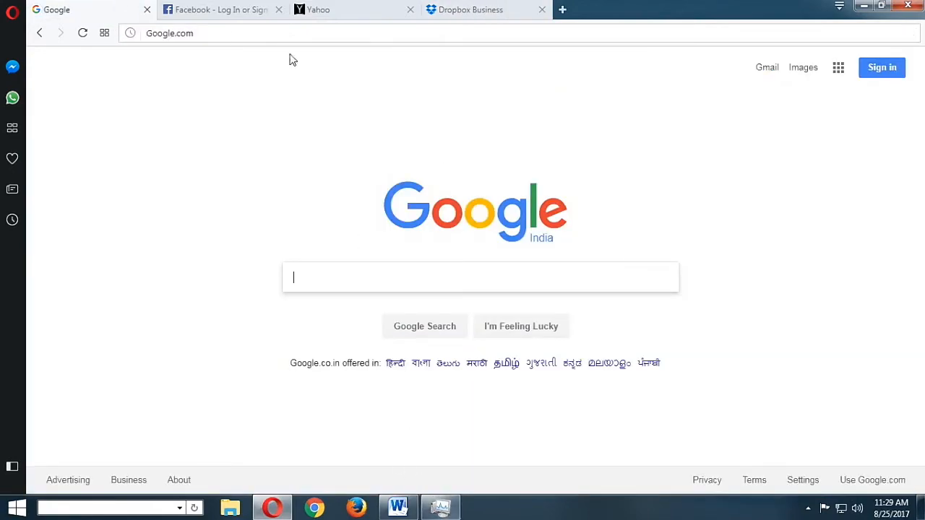
pyautogui.click(318, 9)
pyautogui.click(470, 10)
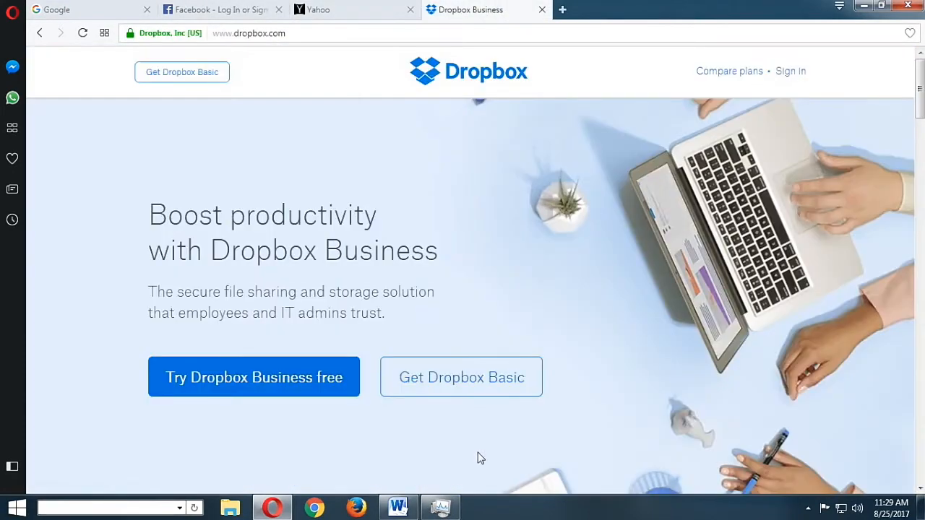
# Show Task Manager over the Dropbox page in Opera and paste a screenshot of it below the Firefox one in Browser Comparison.docx
pyautogui.click(440, 507)
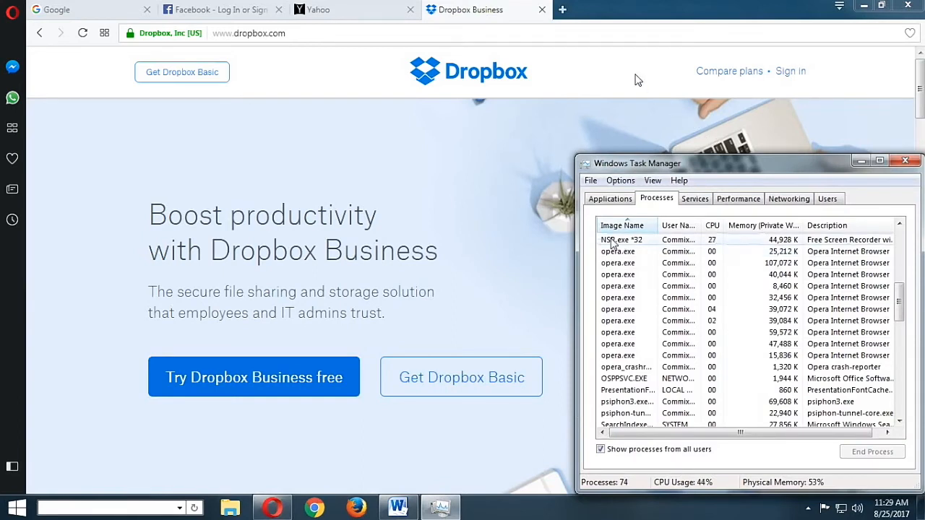
pyautogui.click(398, 508)
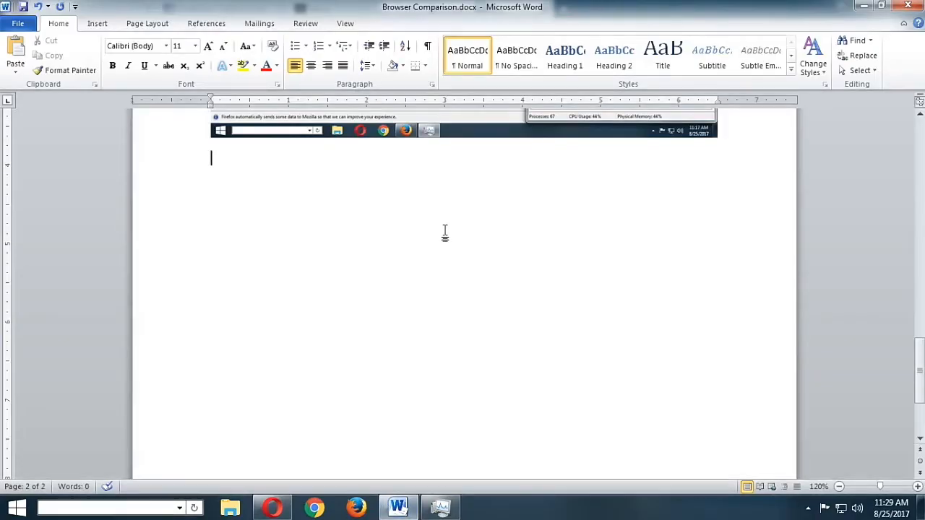
pyautogui.hotkey('ctrl', 'v')
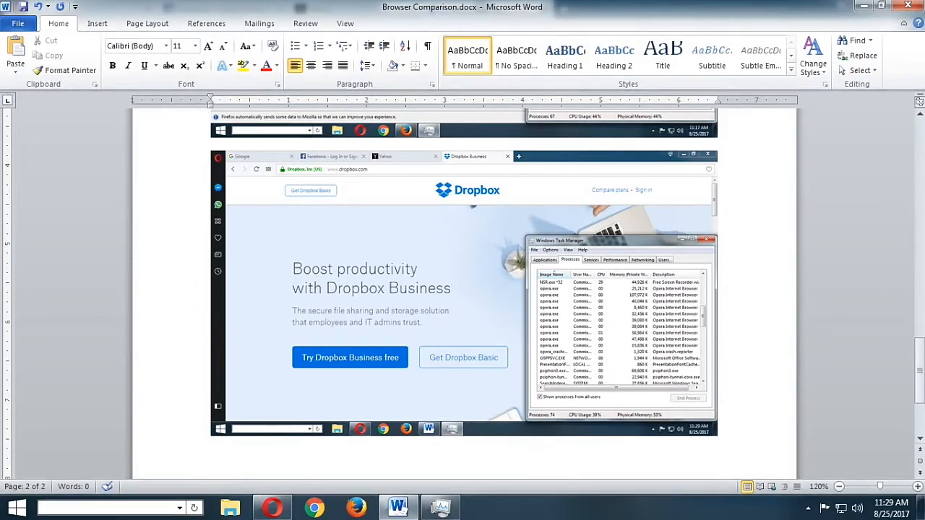
pyautogui.click(864, 9)
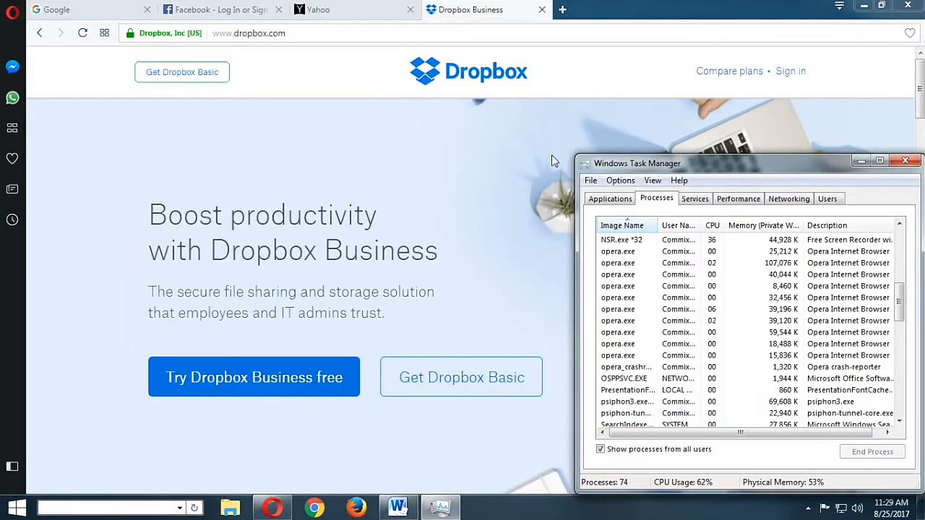
# Close Opera with all its tabs and check Task Manager's process list for remaining opera.exe entries
pyautogui.click(908, 6)
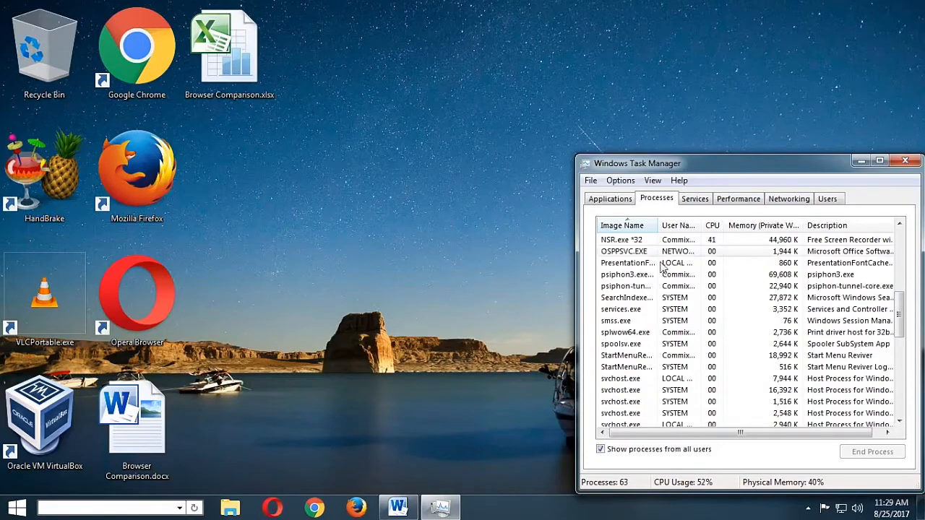
pyautogui.moveTo(899, 314); pyautogui.dragTo(895, 421)
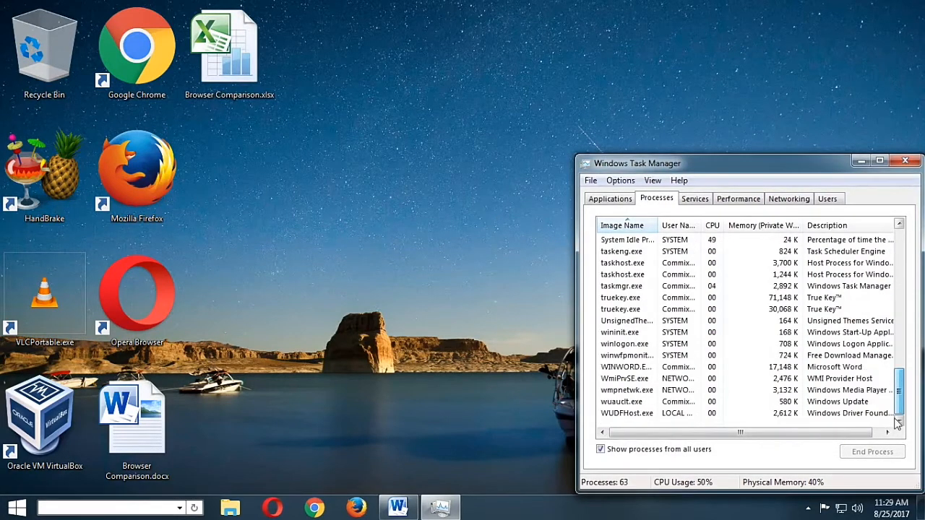
pyautogui.scroll(15, 896, 421)
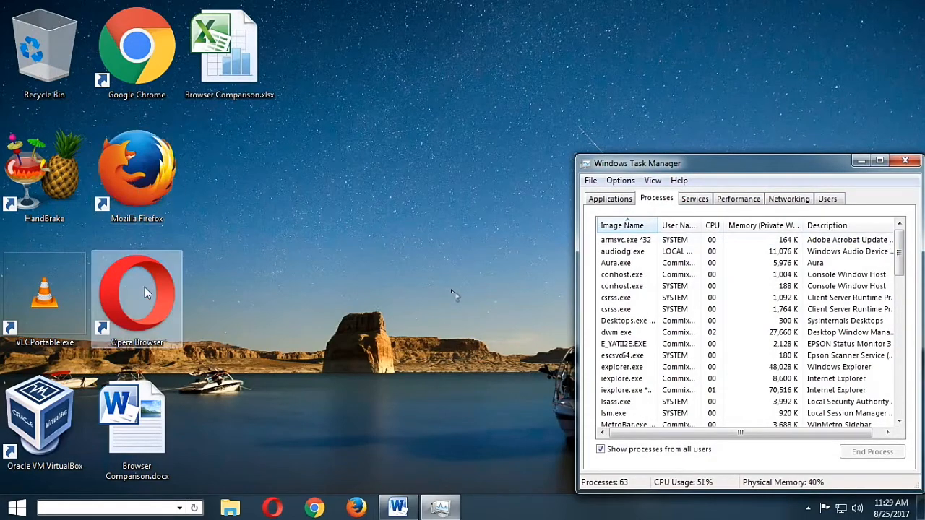
# Launch Google Chrome and load Google.com in its first tab
pyautogui.click(316, 508)
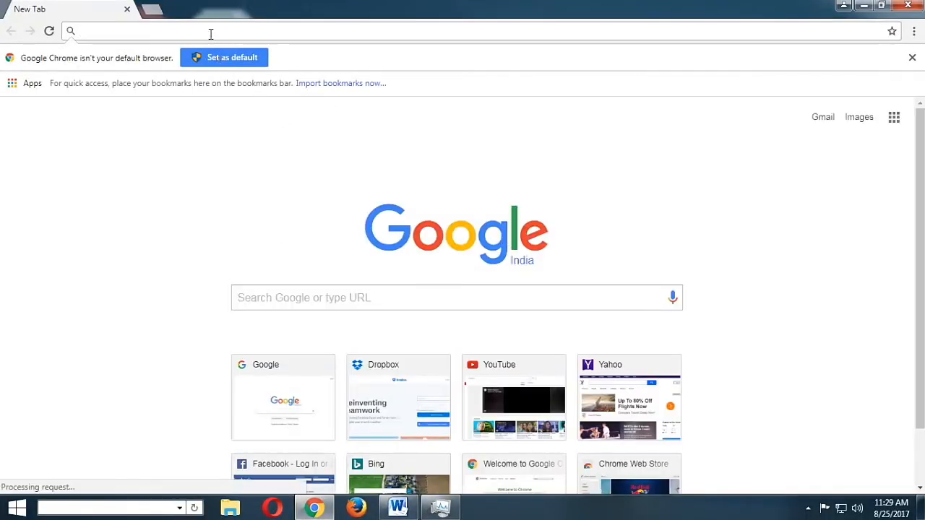
pyautogui.write('Google.')
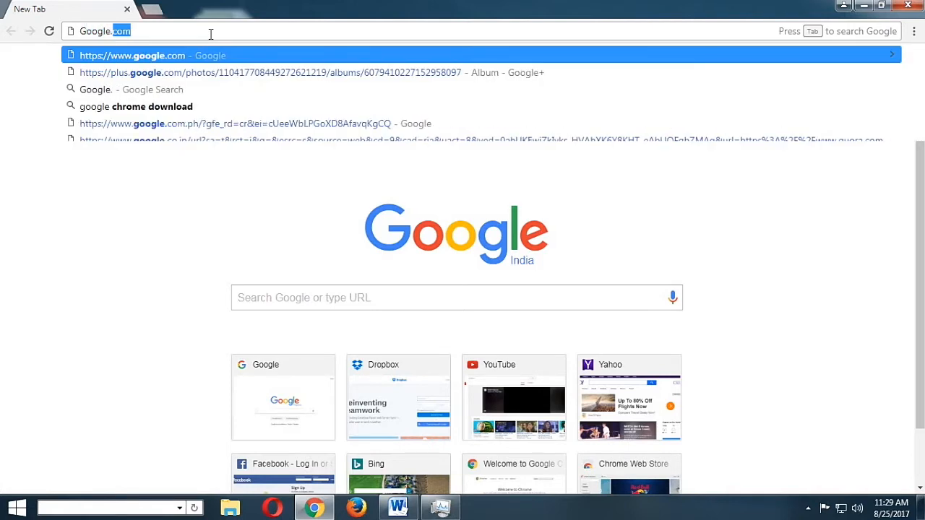
pyautogui.write('com')
pyautogui.press('Return')
# Load Facebook.com in a second Chrome tab
pyautogui.hotkey('ctrl', 't')
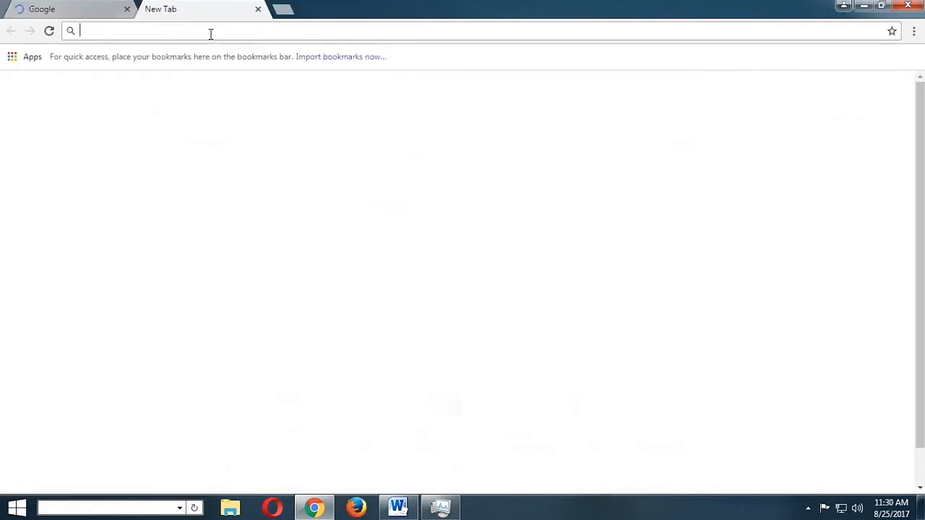
pyautogui.write('Face')
pyautogui.press('BackSpace')
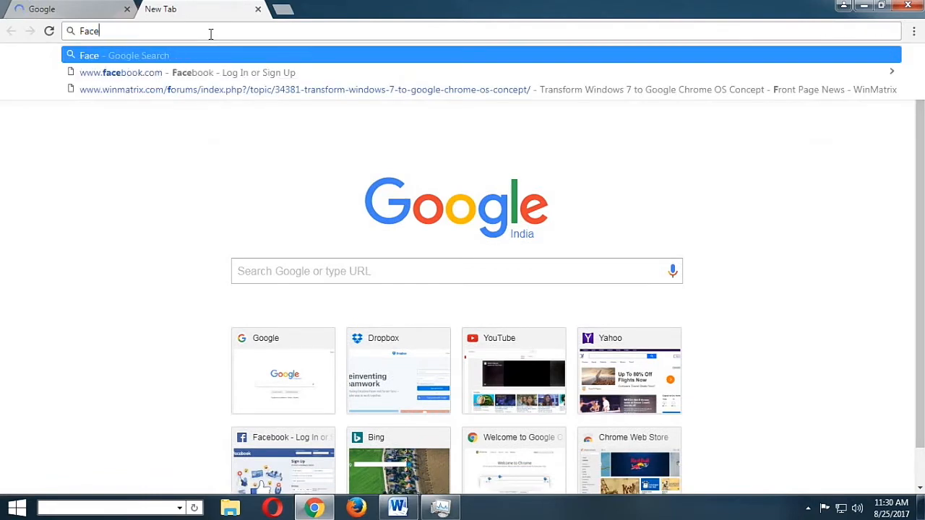
pyautogui.write('book.')
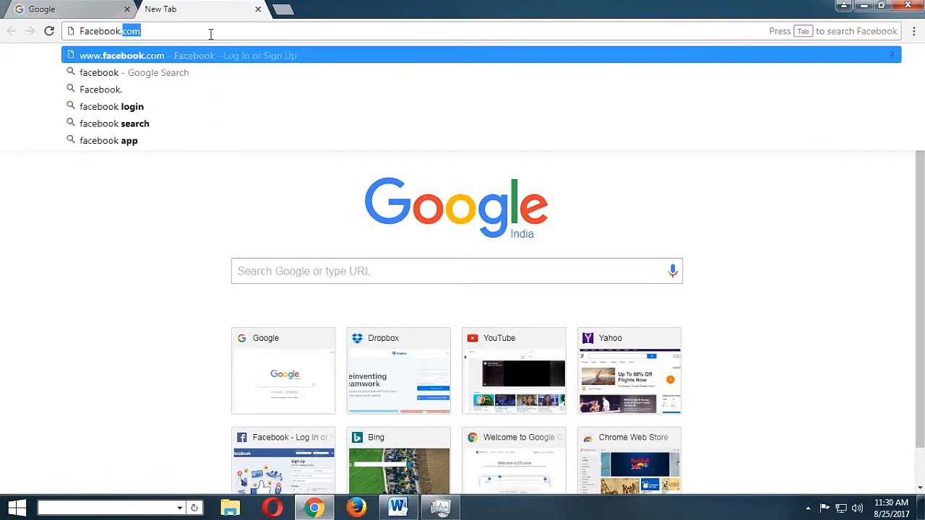
pyautogui.write('com')
pyautogui.press('Return')
# Load yahoo.com and dropbox.com in two further Chrome tabs
pyautogui.hotkey('ctrl', 't')
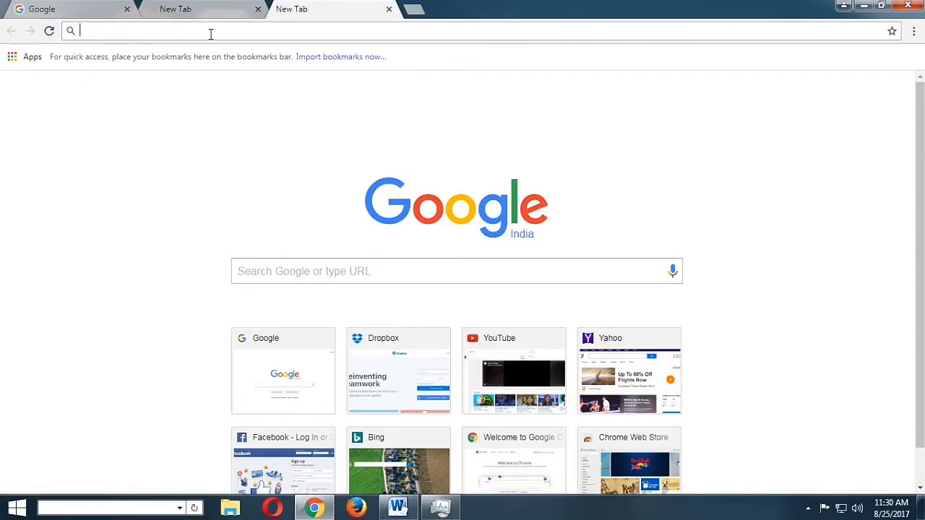
pyautogui.write('yahoo.com')
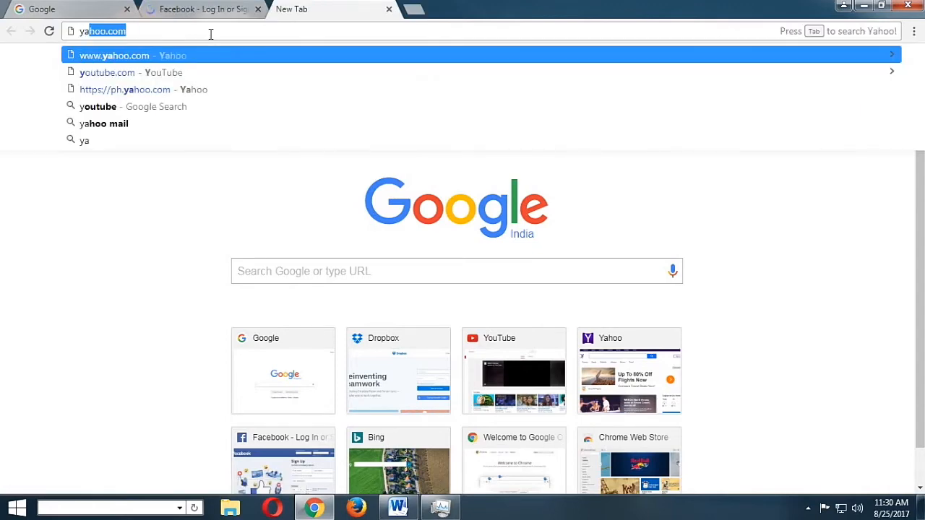
pyautogui.press('Return')
pyautogui.hotkey('ctrl', 't')
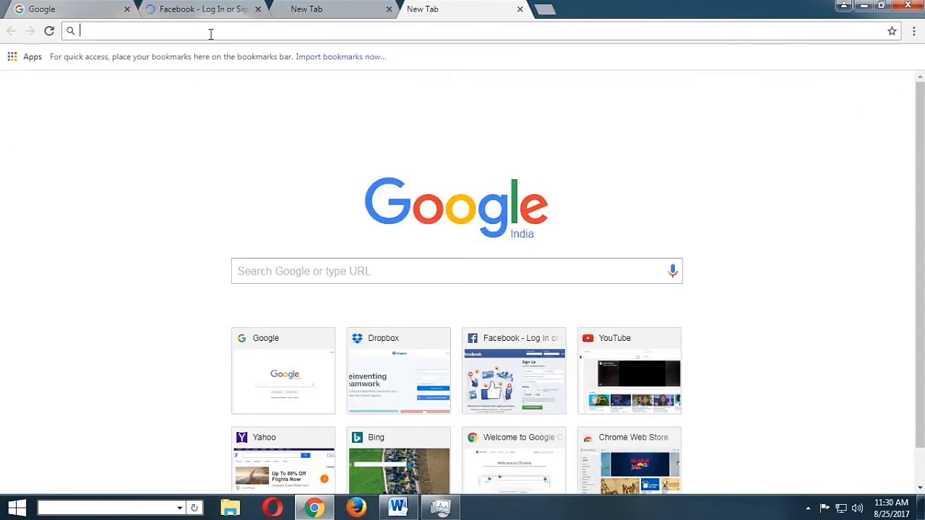
pyautogui.write('dropbox.com')
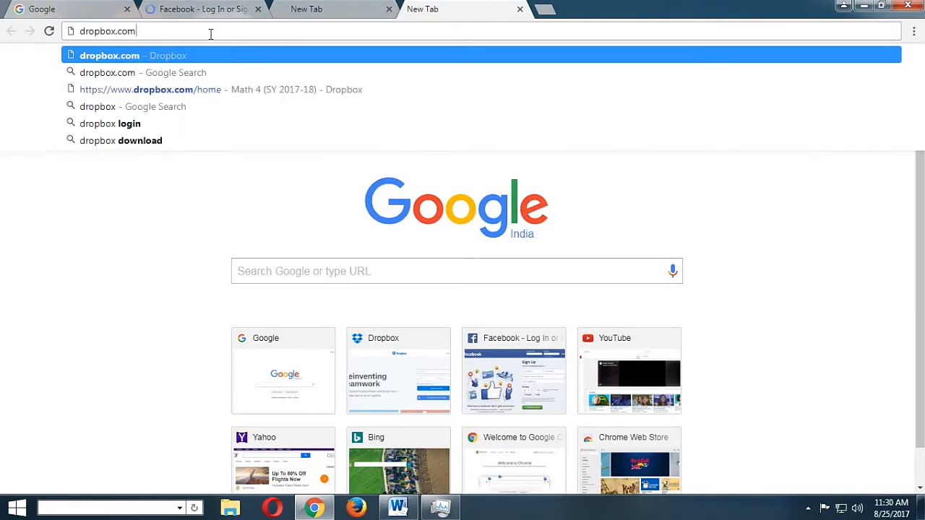
pyautogui.press('Return')
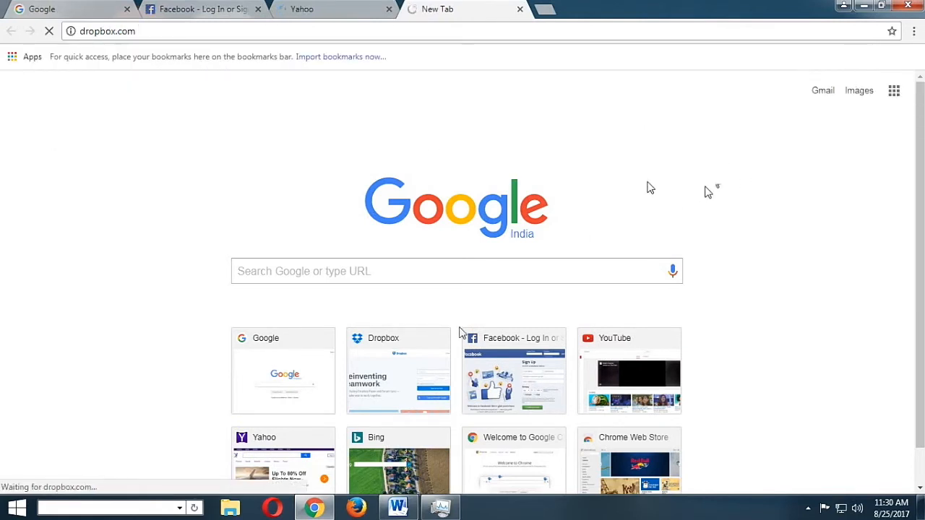
# Check the loading of the Yahoo and Dropbox tabs in Chrome and inspect the chrome.exe processes in Task Manager
pyautogui.moveTo(444, 511)
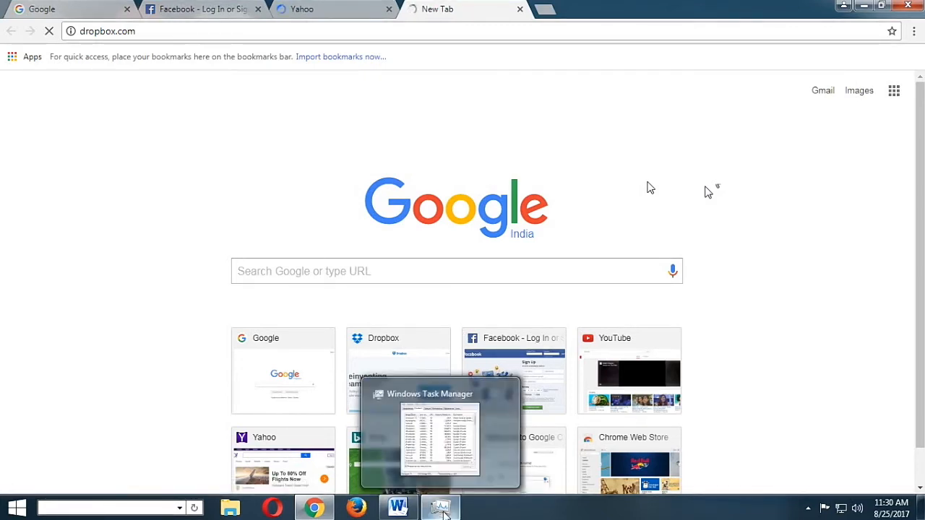
pyautogui.click(442, 509)
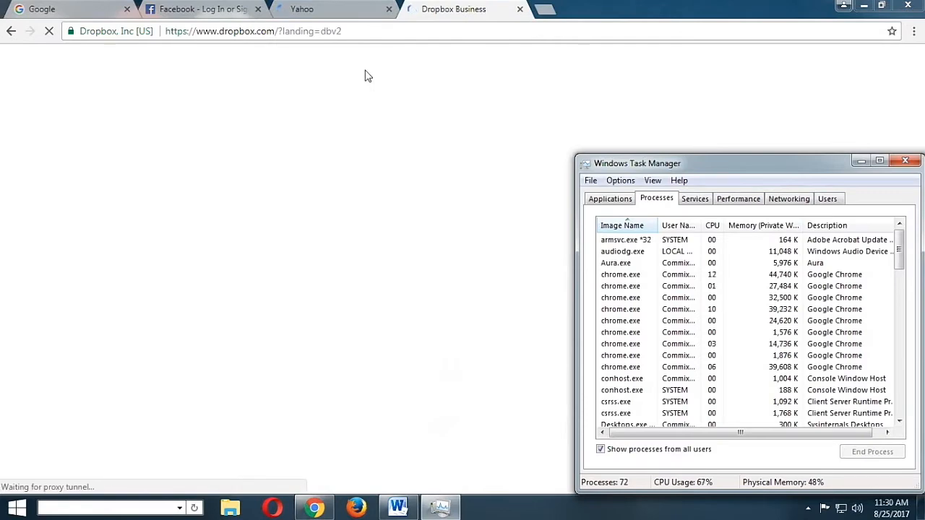
pyautogui.click(333, 14)
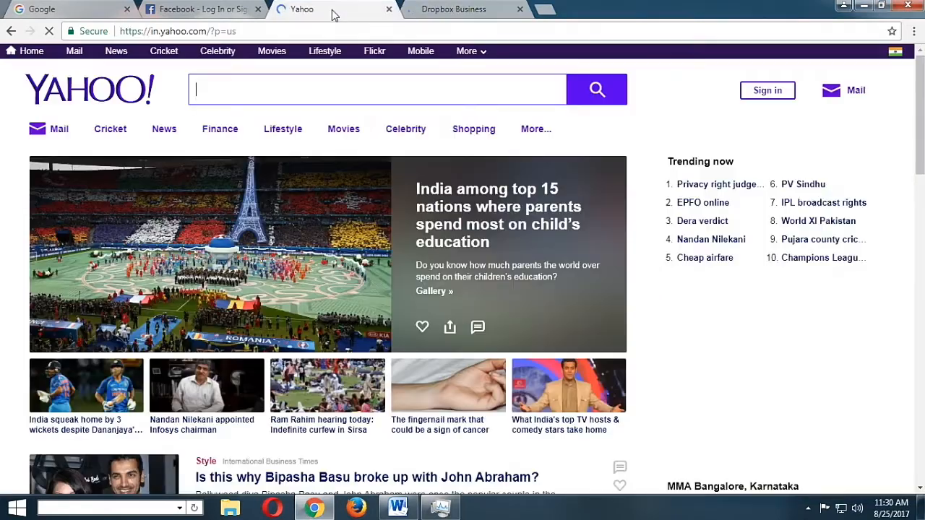
pyautogui.click(483, 10)
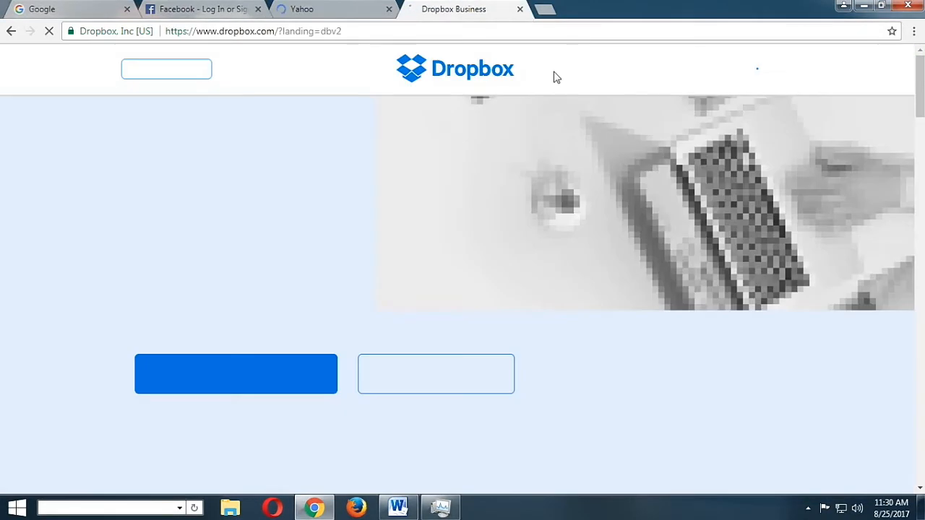
pyautogui.click(443, 512)
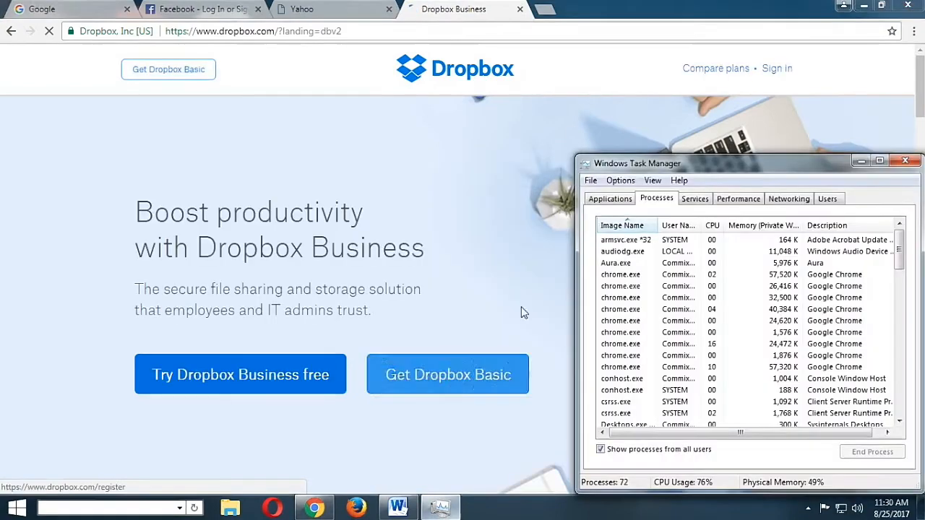
pyautogui.click(339, 13)
pyautogui.click(454, 10)
pyautogui.click(440, 508)
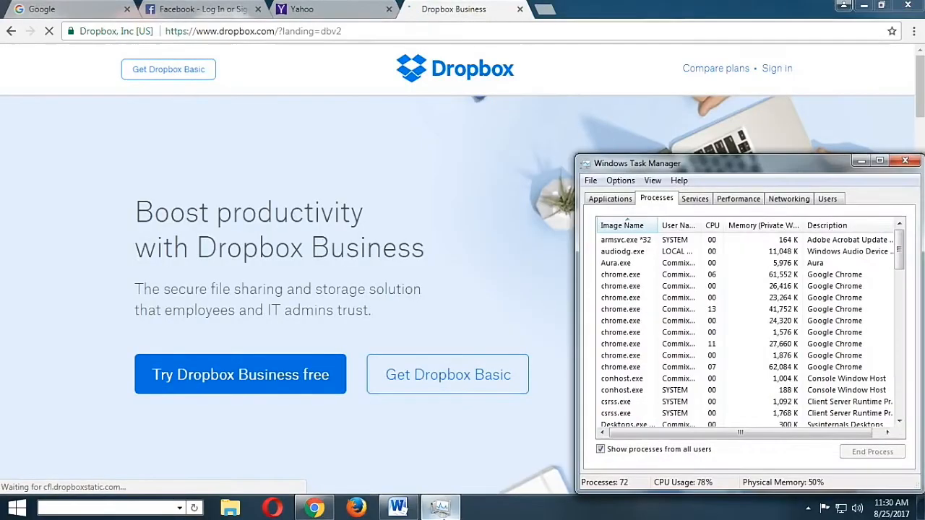
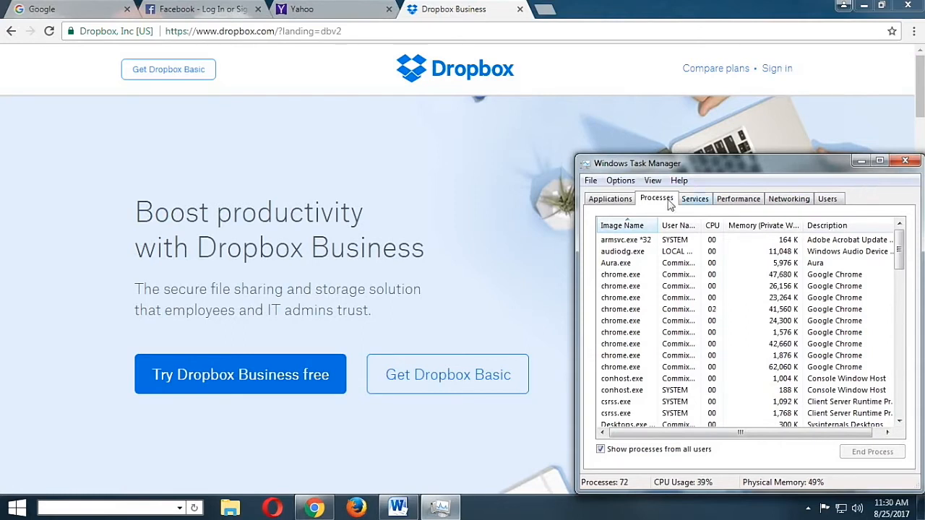
# Paste the screenshot of Chrome's four tabs and Task Manager processes below the Opera screenshot in the Browser Comparison Word document
pyautogui.click(396, 509)
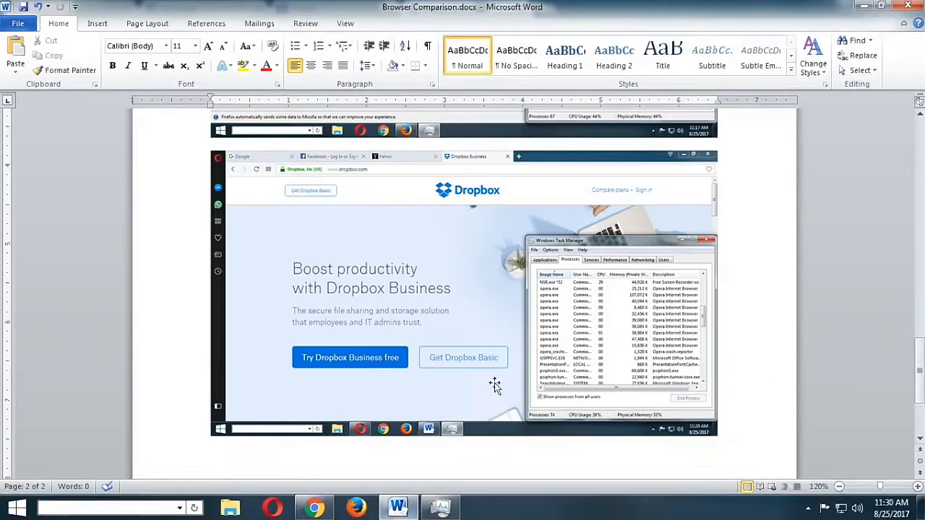
pyautogui.scroll(-2, 578, 405)
pyautogui.hotkey('ctrl', 'v')
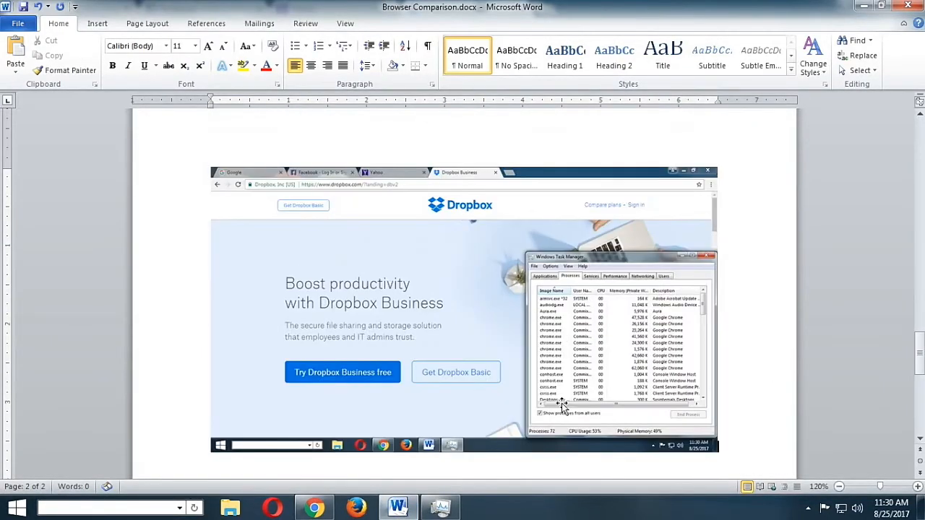
pyautogui.scroll(3, 535, 253)
pyautogui.scroll(-7, 541, 260)
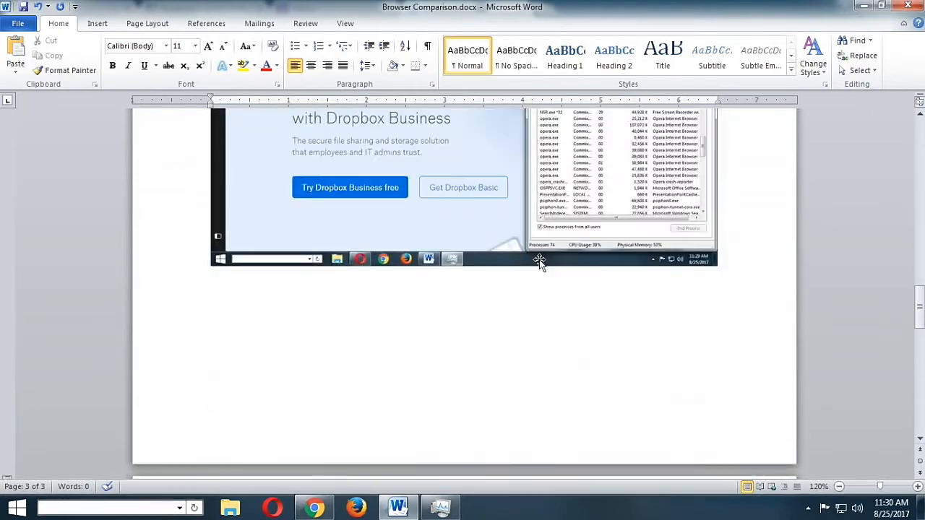
pyautogui.scroll(3, 541, 260)
pyautogui.scroll(-2, 650, 304)
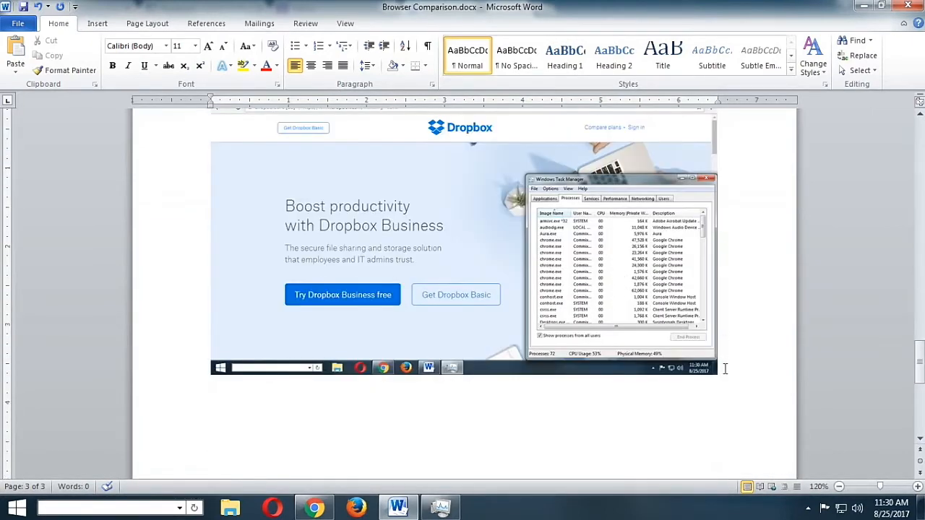
# Minimize the Browser Comparison document without closing it, and close Chrome with all four of its tabs
pyautogui.press('alt')
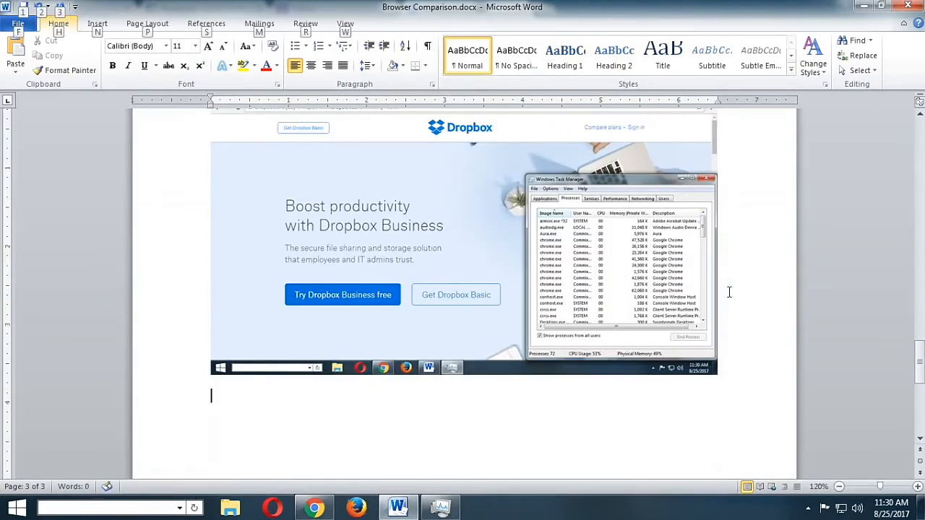
pyautogui.hotkey('alt', 'Tab')
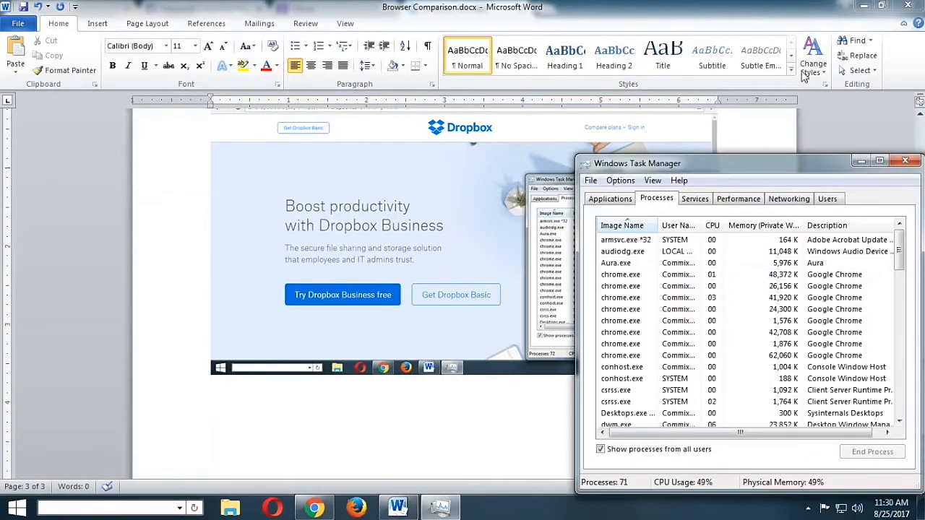
pyautogui.click(908, 6)
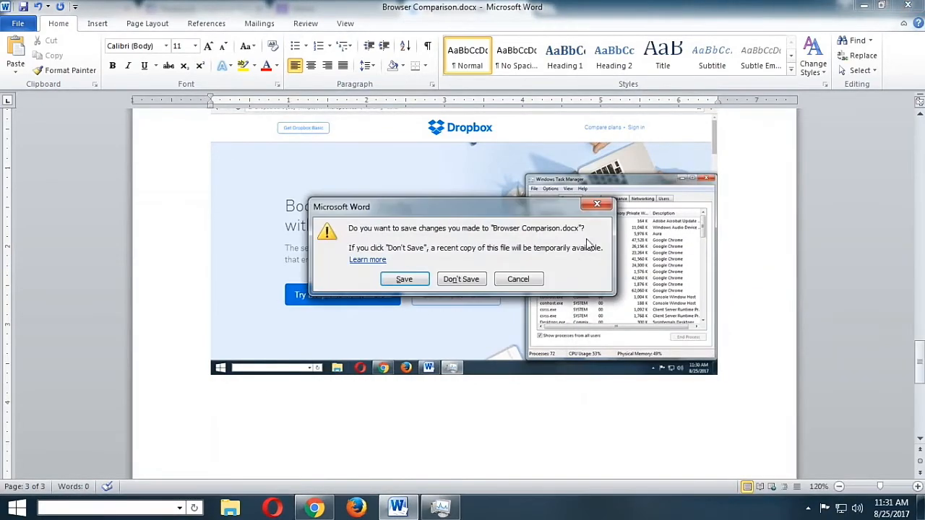
pyautogui.click(518, 280)
pyautogui.click(864, 5)
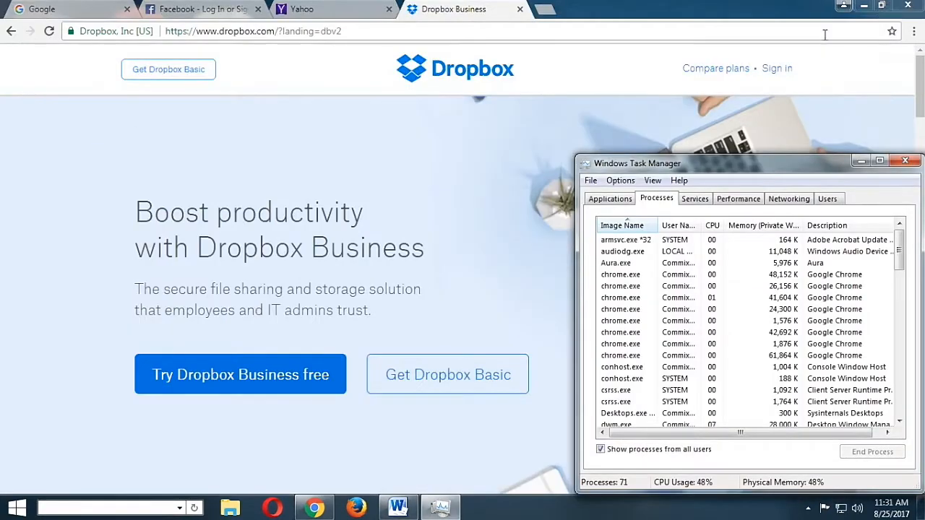
pyautogui.click(908, 5)
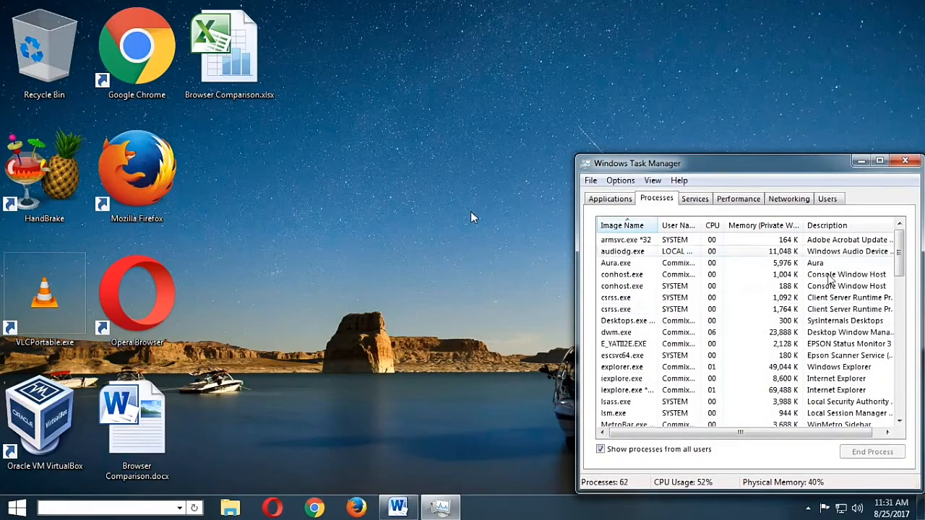
pyautogui.moveTo(898, 263)
pyautogui.mouseDown()
pyautogui.moveTo(899, 300)
pyautogui.moveTo(900, 252)
pyautogui.mouseUp()
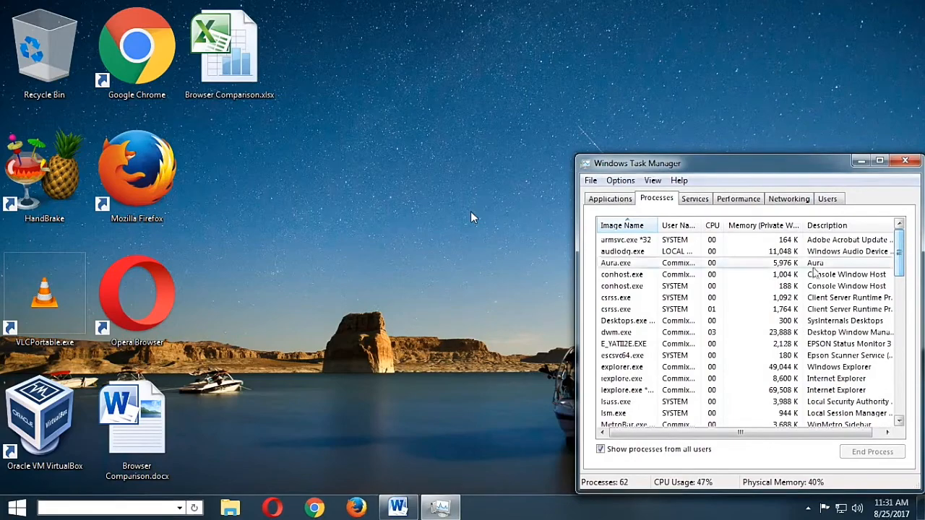
# Launch Firefox, decline making it the default browser, and load google.com in its first tab
pyautogui.click(356, 508)
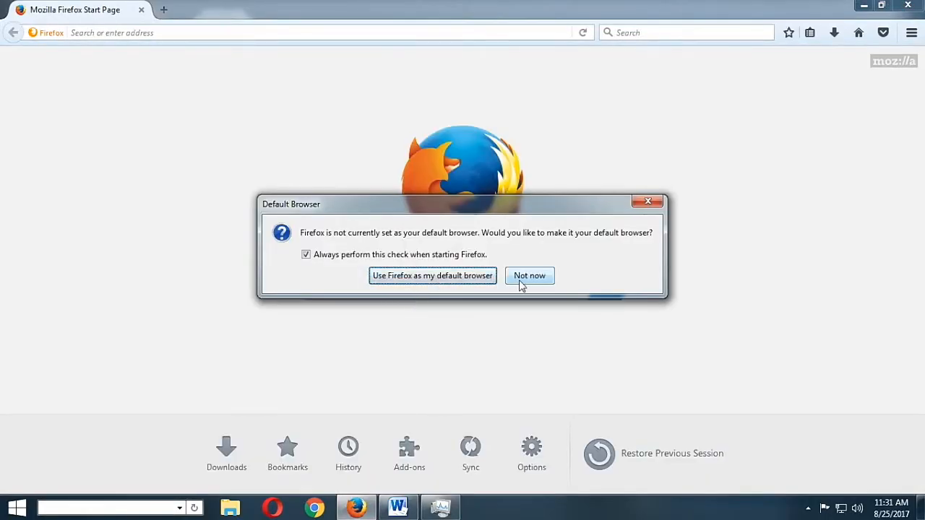
pyautogui.click(529, 276)
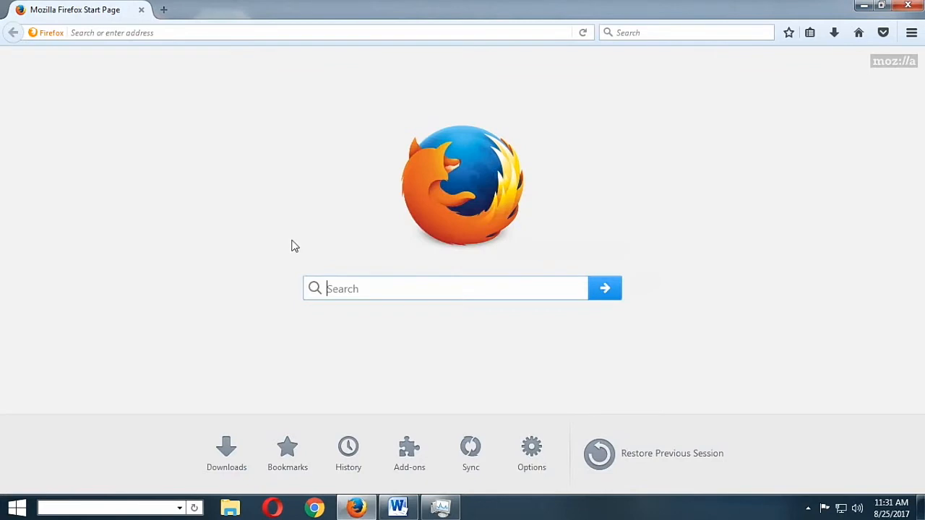
pyautogui.click(159, 32)
pyautogui.write('g')
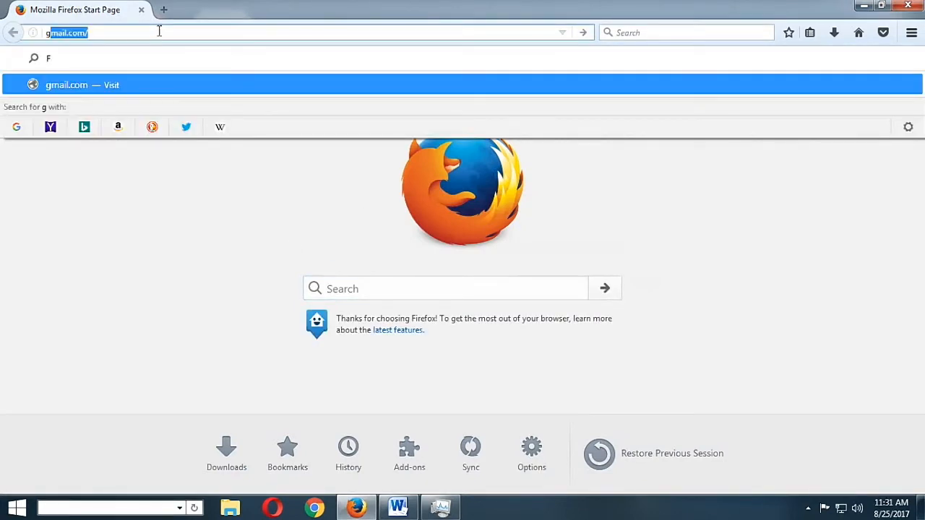
pyautogui.write('oogle.com')
pyautogui.press('BackSpace')
pyautogui.write('om')
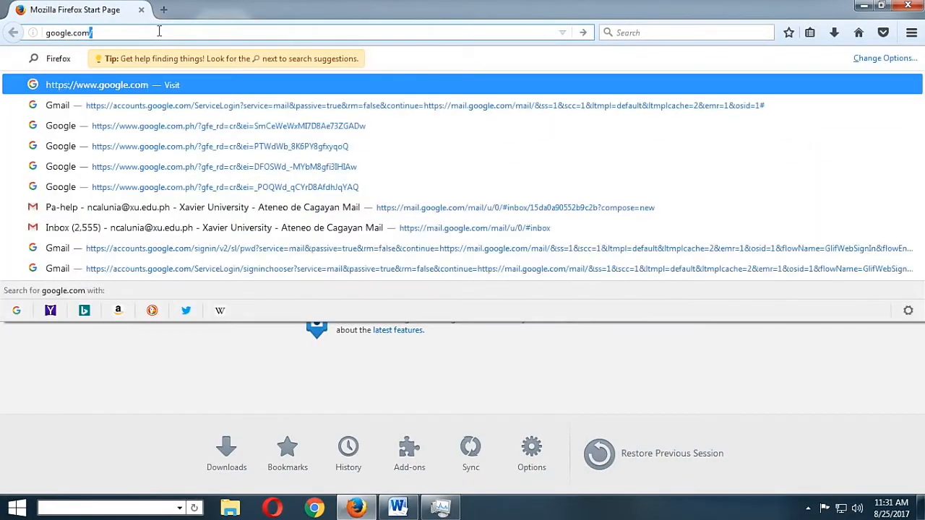
pyautogui.press('Return')
# Load facebook.com in a second Firefox tab
pyautogui.hotkey('ctrl', 't')
pyautogui.write('y')
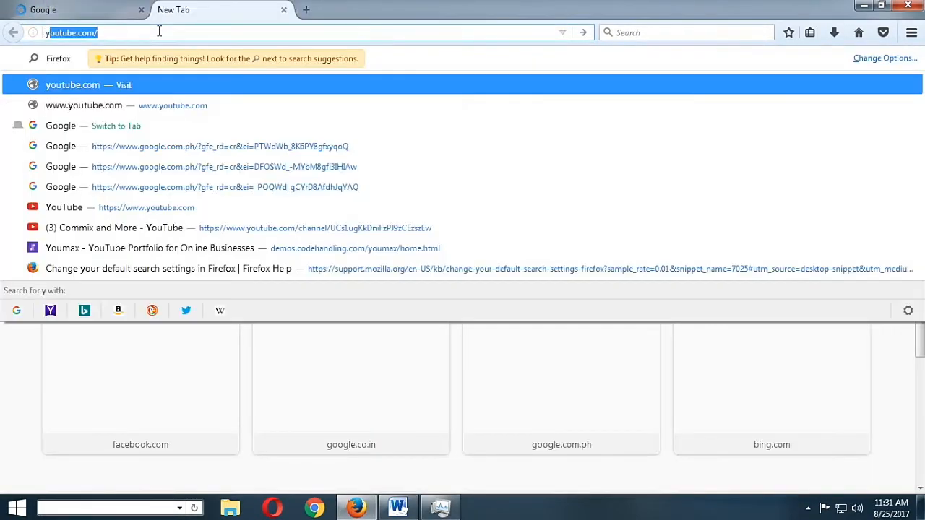
pyautogui.press('BackSpace')
pyautogui.press('BackSpace')
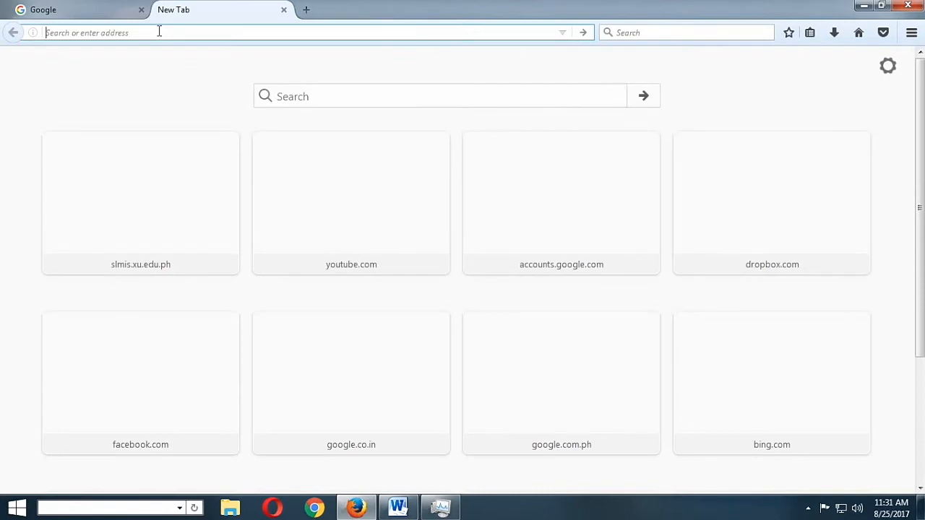
pyautogui.write('facebook.com/')
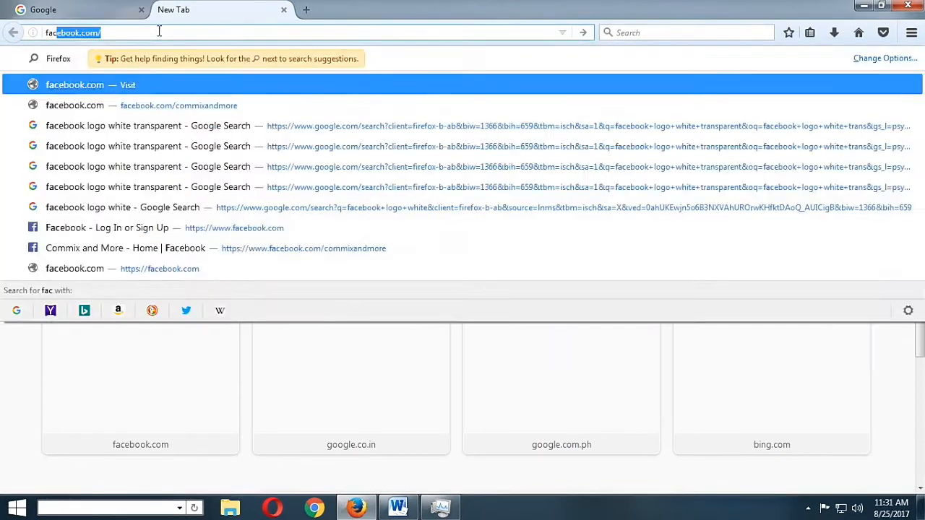
pyautogui.press('Return')
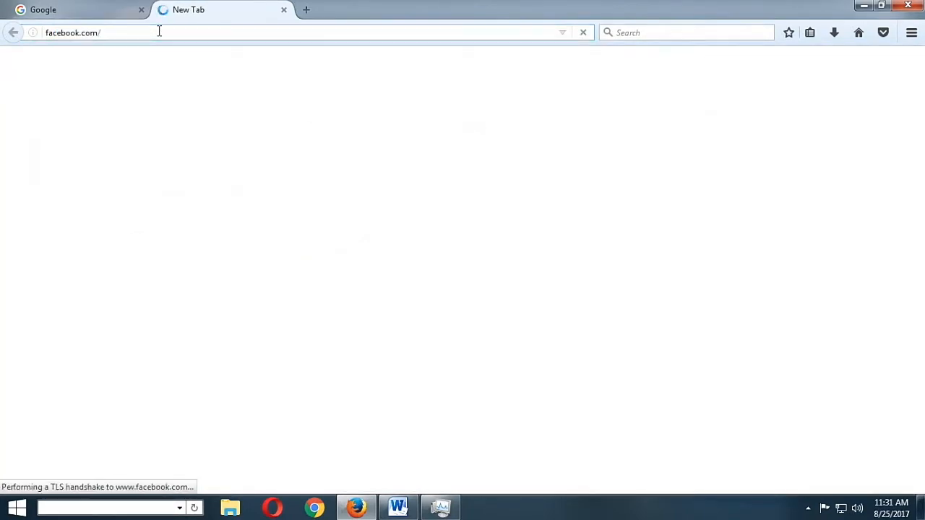
# Load yahoo.com and dropbox.com in two further Firefox tabs
pyautogui.hotkey('ctrl', 't')
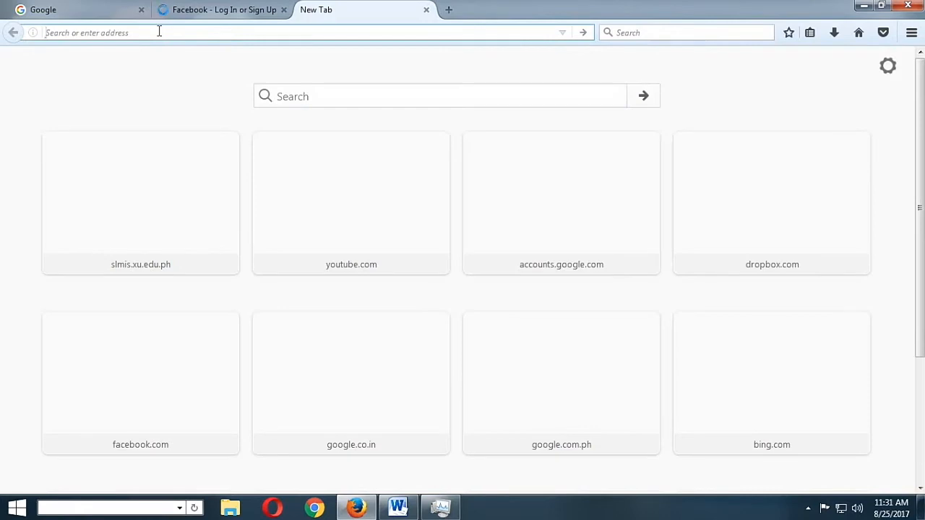
pyautogui.write('yahoo.com/')
pyautogui.press('Return')
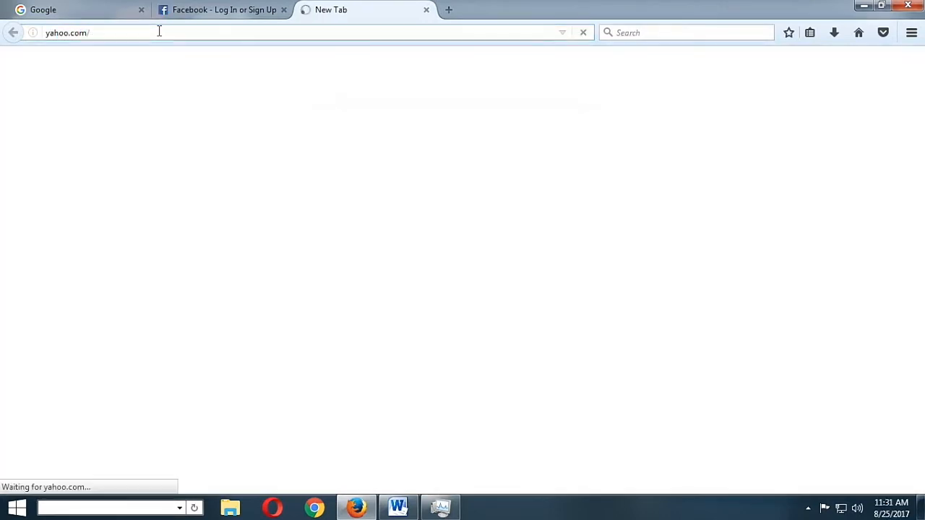
pyautogui.hotkey('ctrl', 't')
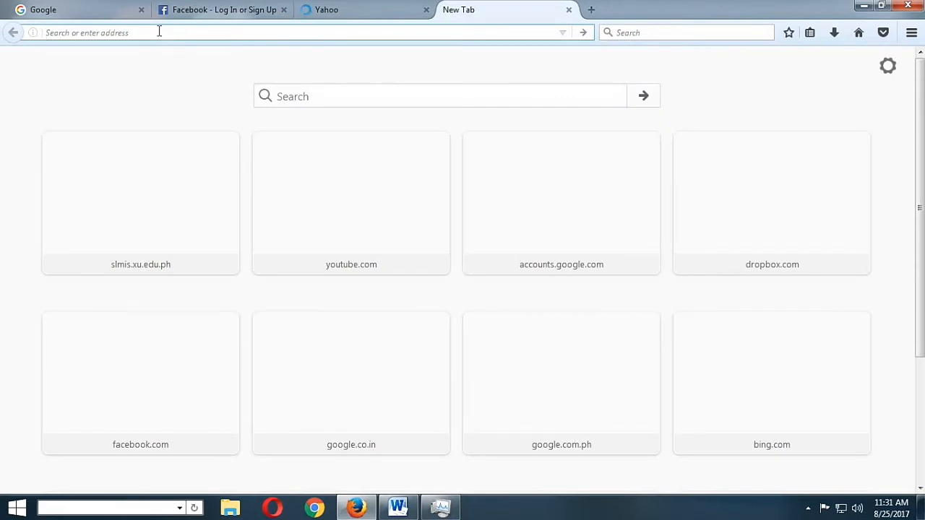
pyautogui.write('drop')
pyautogui.press('Return')
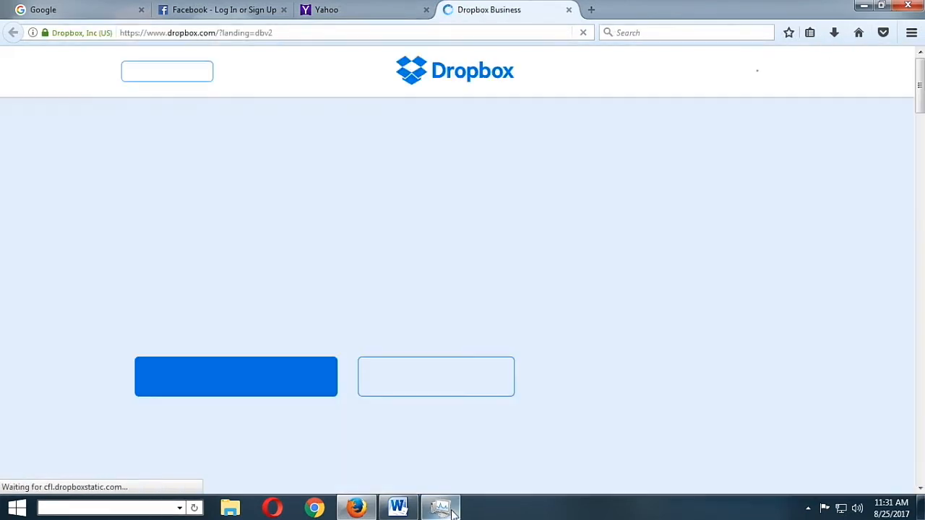
# Bring Task Manager in front of the Dropbox page and show all the firefox.exe entries in its process list
pyautogui.moveTo(452, 511)
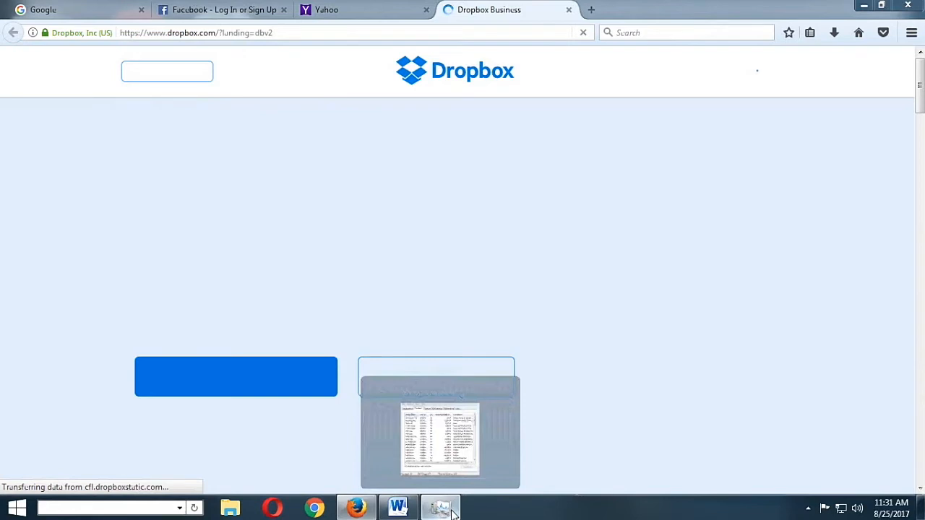
pyautogui.click(453, 511)
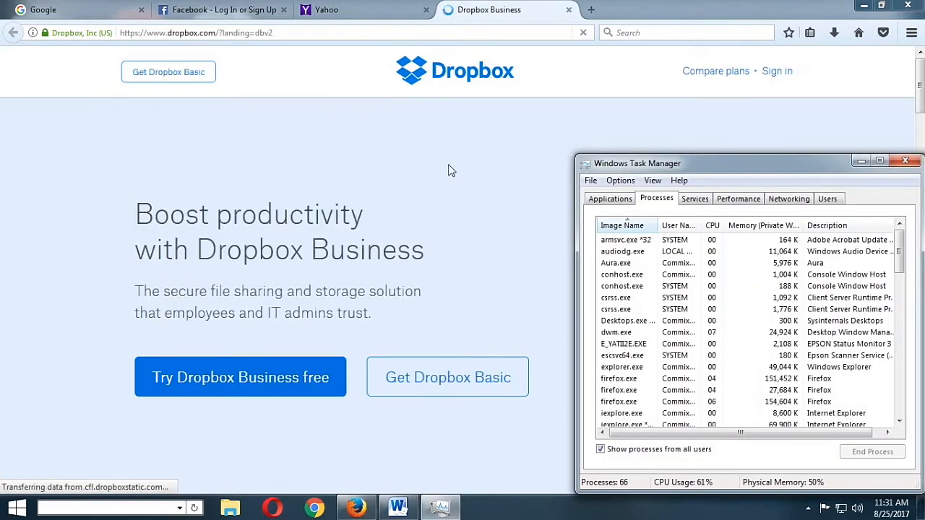
pyautogui.scroll(-2, 904, 288)
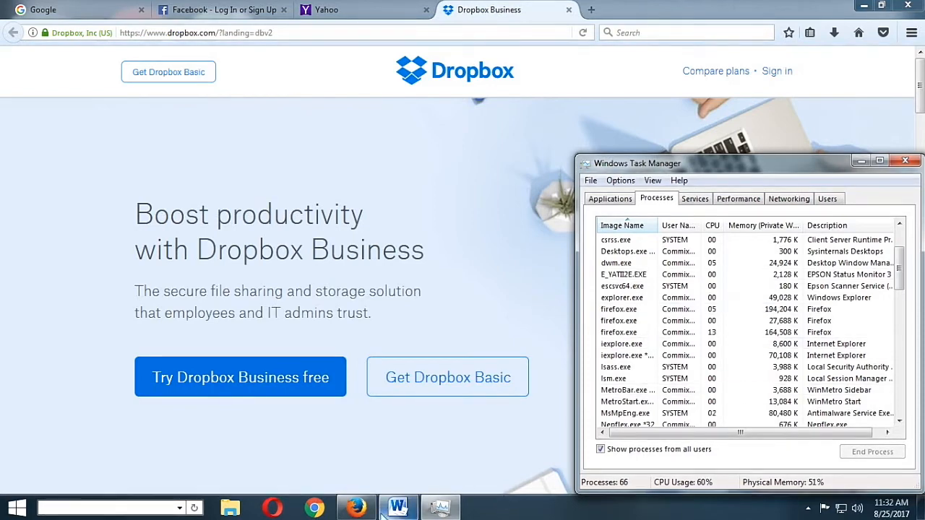
# Paste the Firefox screenshot below the Chrome one in the Browser Comparison Word document, then save and minimize the document
pyautogui.click(407, 512)
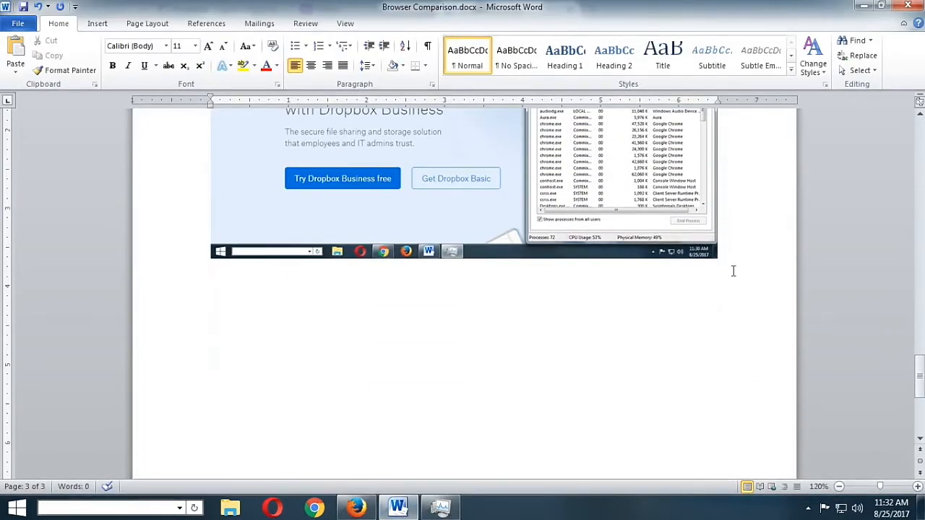
pyautogui.hotkey('ctrl', 'v')
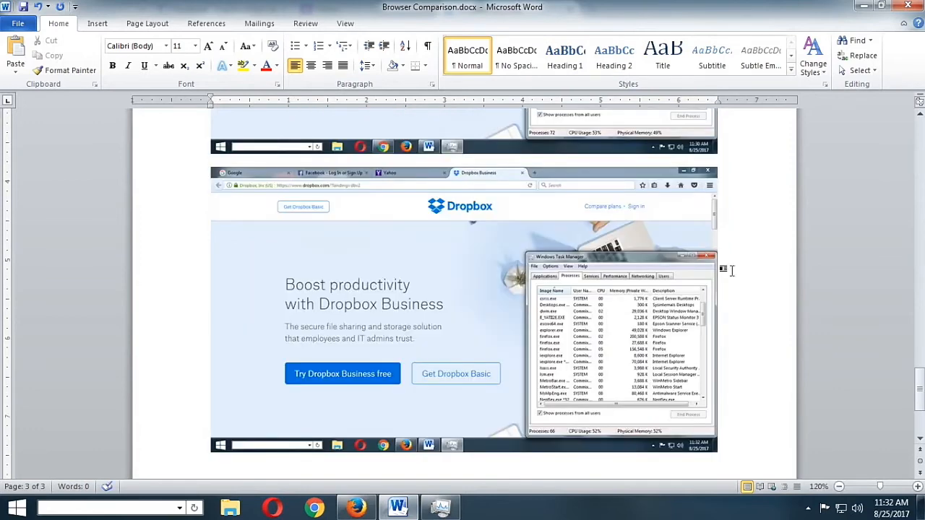
pyautogui.scroll(3, 551, 289)
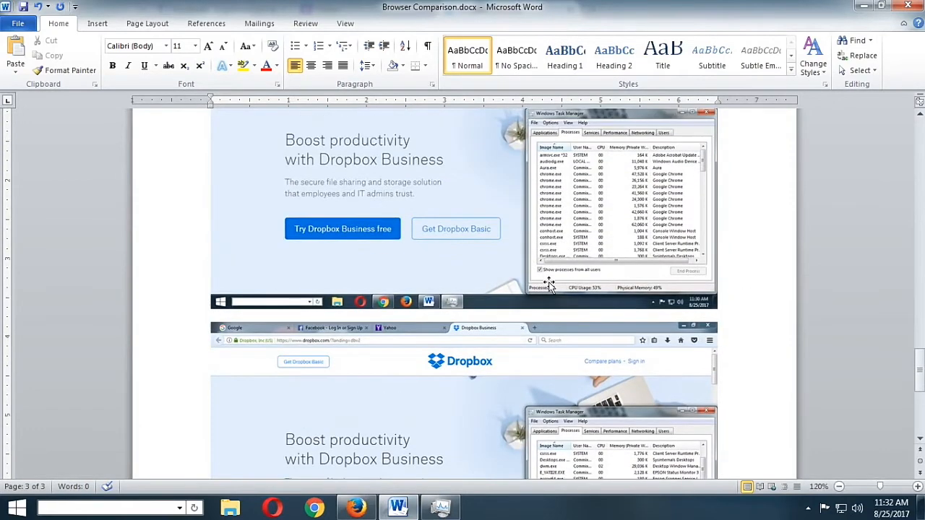
pyautogui.click(23, 7)
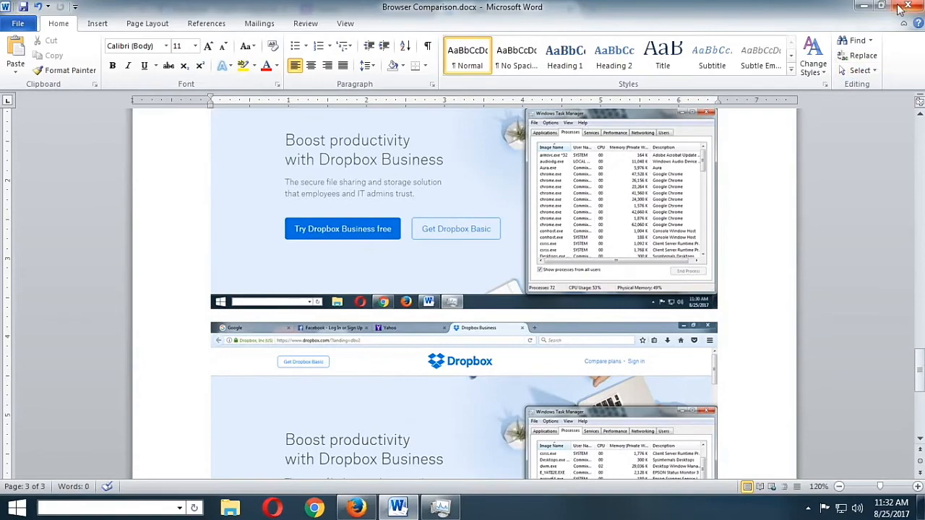
pyautogui.click(865, 7)
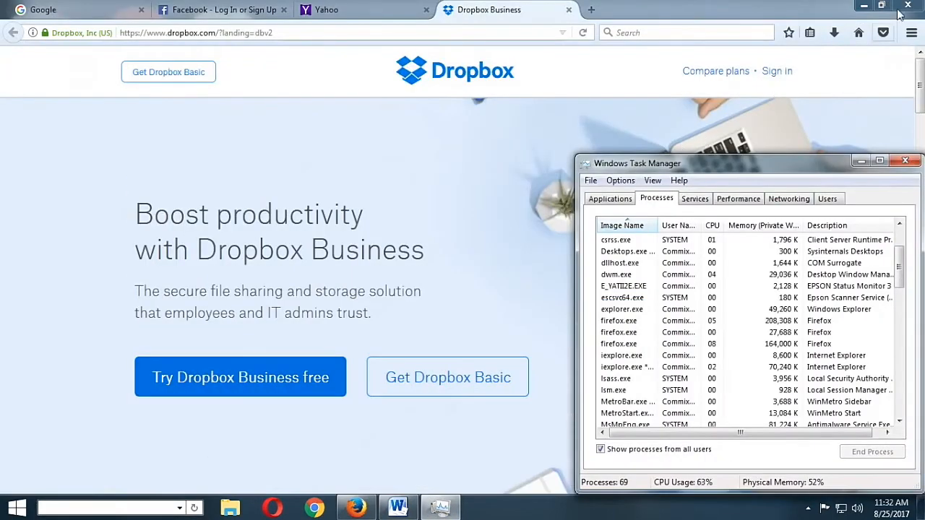
# Close Firefox with all four tabs and minimize Task Manager to clear the desktop
pyautogui.click(907, 6)
pyautogui.click(437, 282)
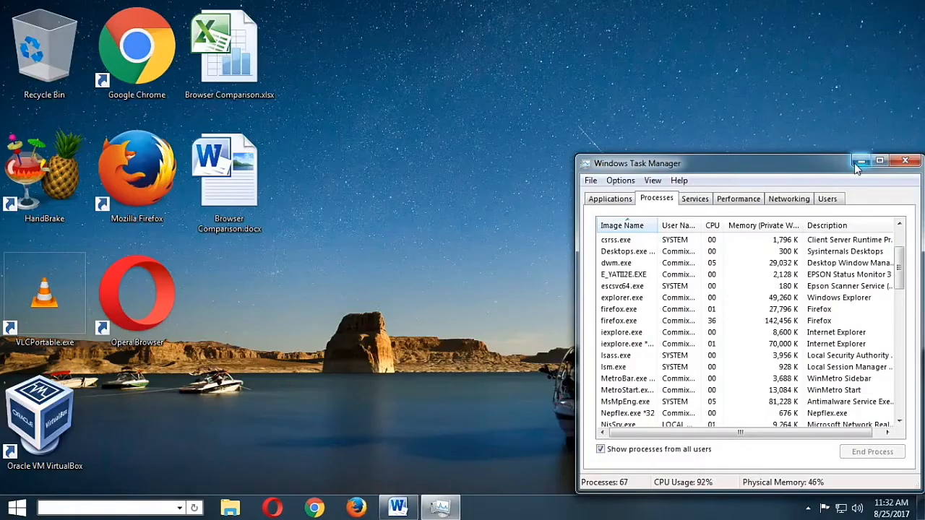
pyautogui.click(860, 163)
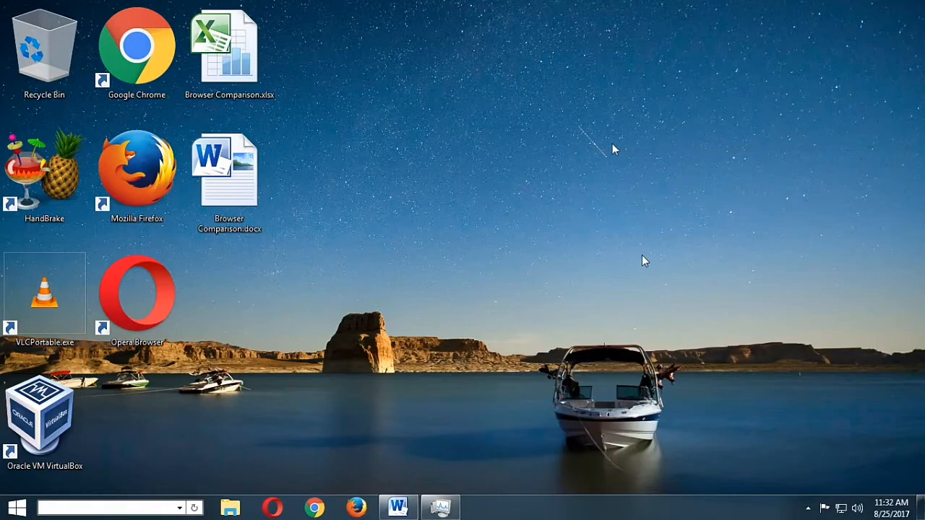
# Open the Browser Comparison.xlsx workbook and arrange the Word document of screenshots beside it, widened to fill the free space
pyautogui.doubleClick(225, 81)
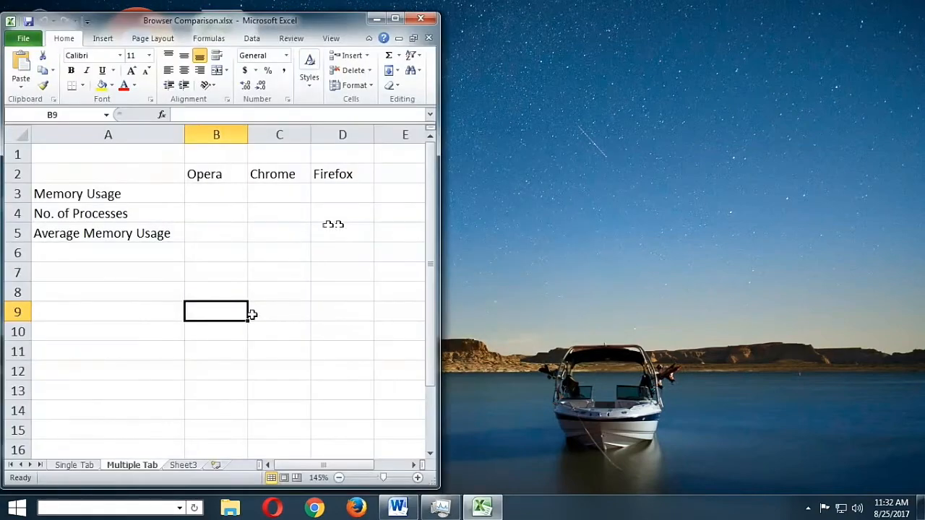
pyautogui.click(397, 508)
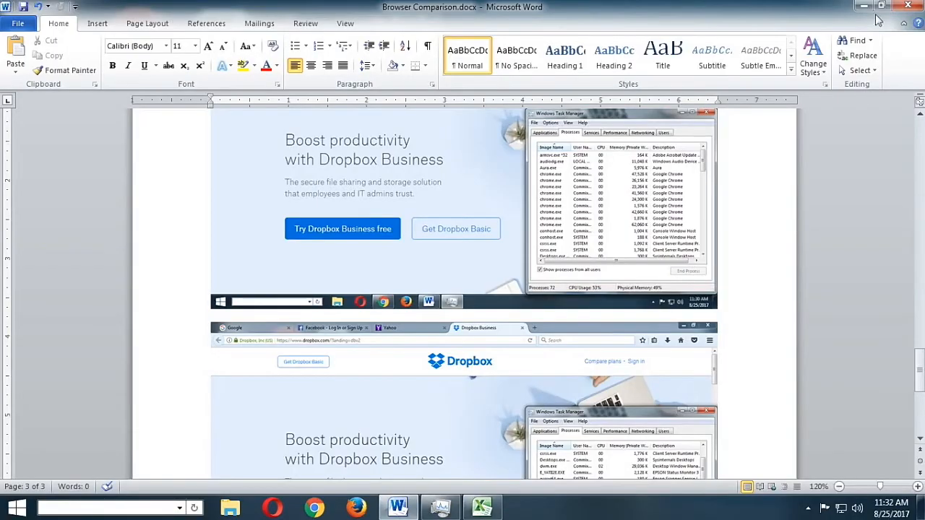
pyautogui.click(882, 6)
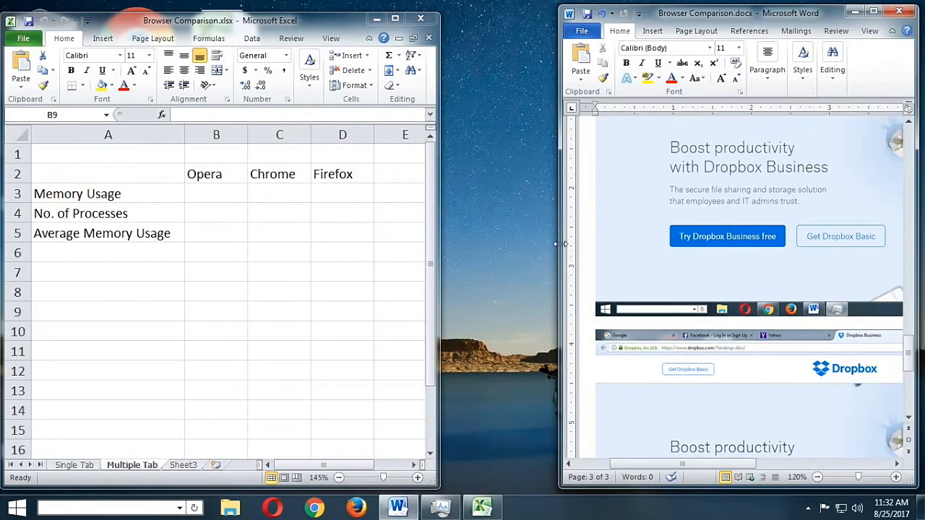
pyautogui.moveTo(560, 244); pyautogui.dragTo(449, 246)
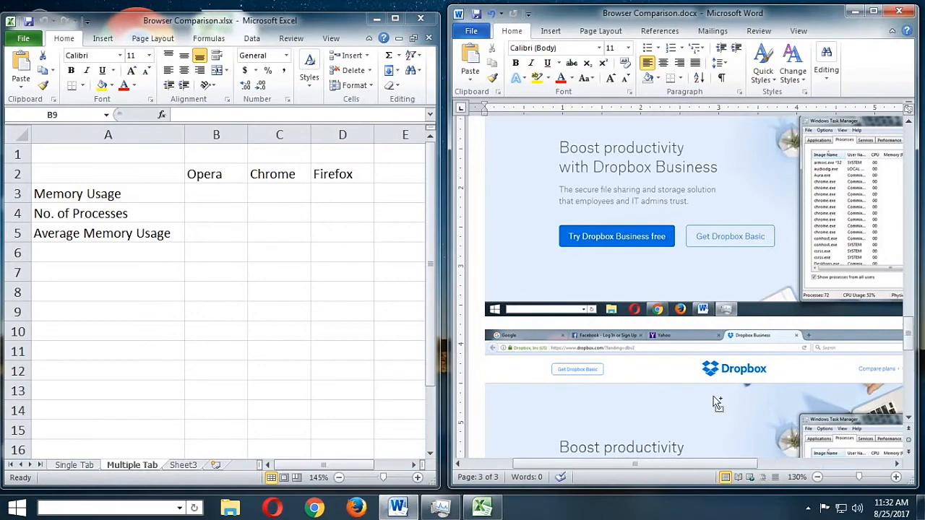
# Enter the first two opera.exe memory values from the four-tab Opera screenshot, 2512 in B7 and 107072 in B8
pyautogui.scroll(2, 713, 396)
pyautogui.moveTo(693, 465); pyautogui.dragTo(867, 463)
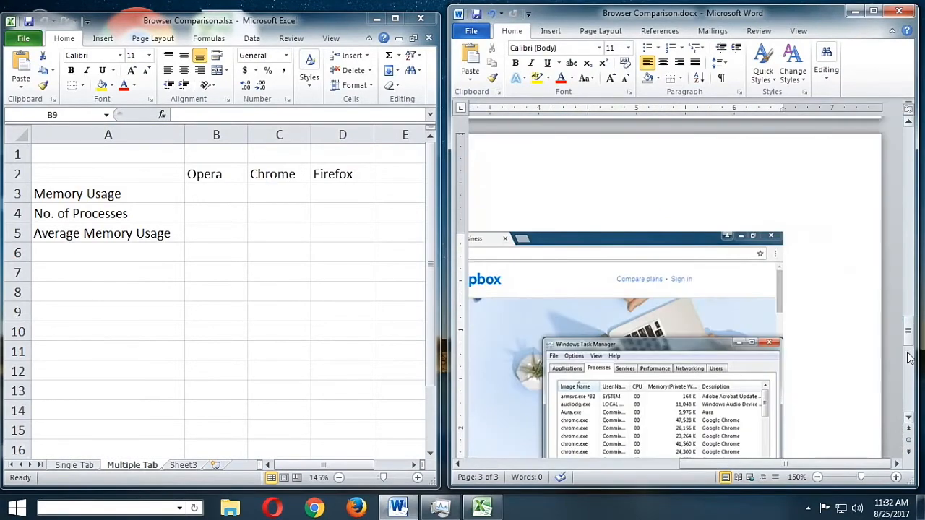
pyautogui.moveTo(909, 357); pyautogui.dragTo(911, 280)
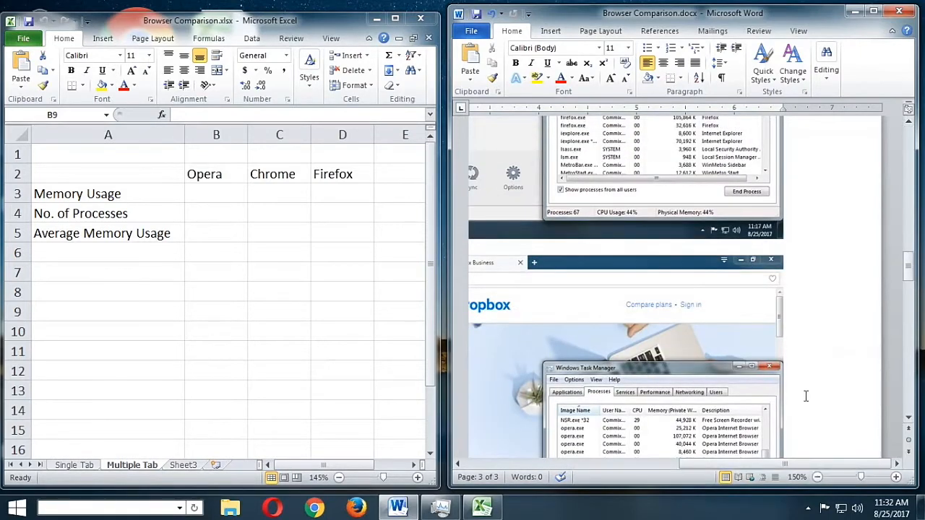
pyautogui.moveTo(779, 464); pyautogui.dragTo(766, 464)
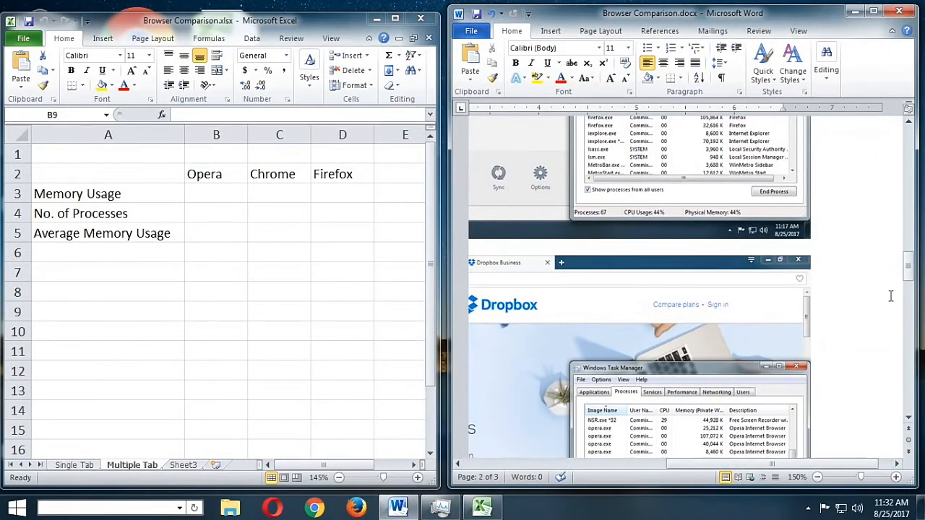
pyautogui.moveTo(909, 267); pyautogui.dragTo(908, 286)
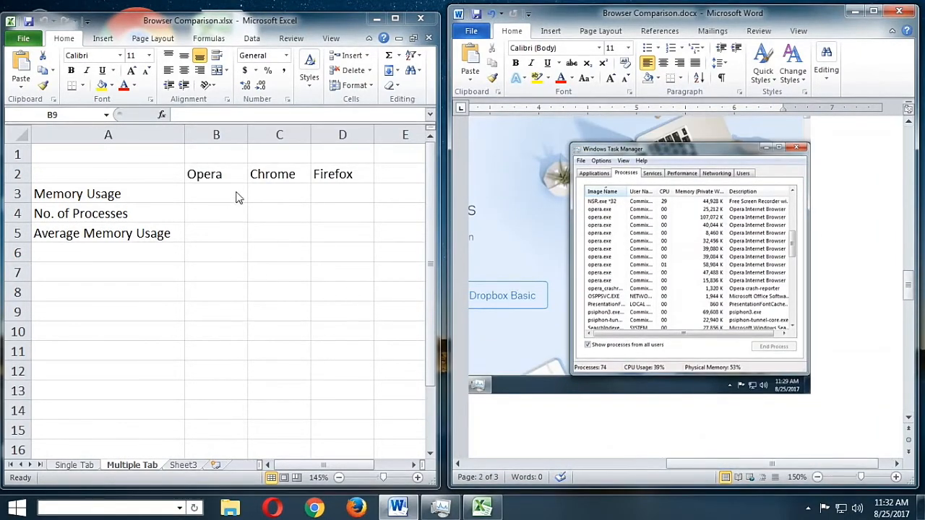
pyautogui.click(200, 279)
pyautogui.click(200, 279)
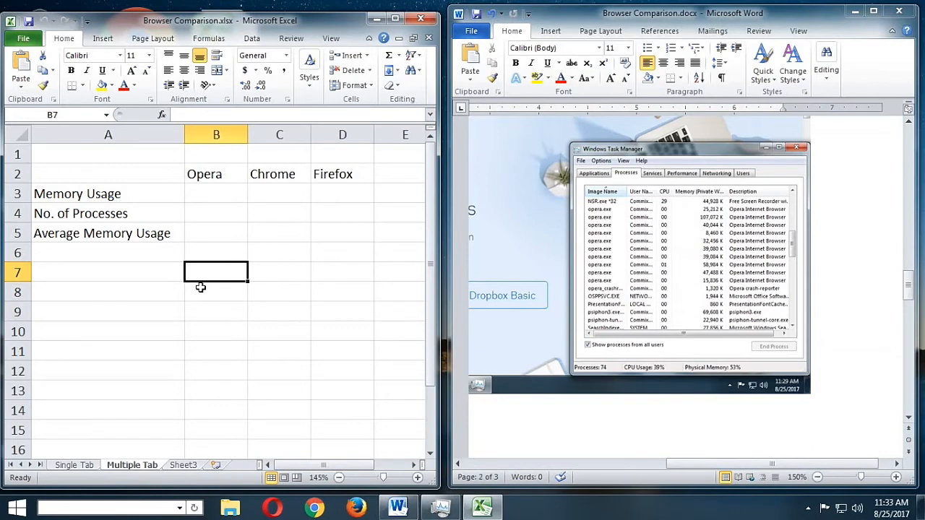
pyautogui.write('2512')
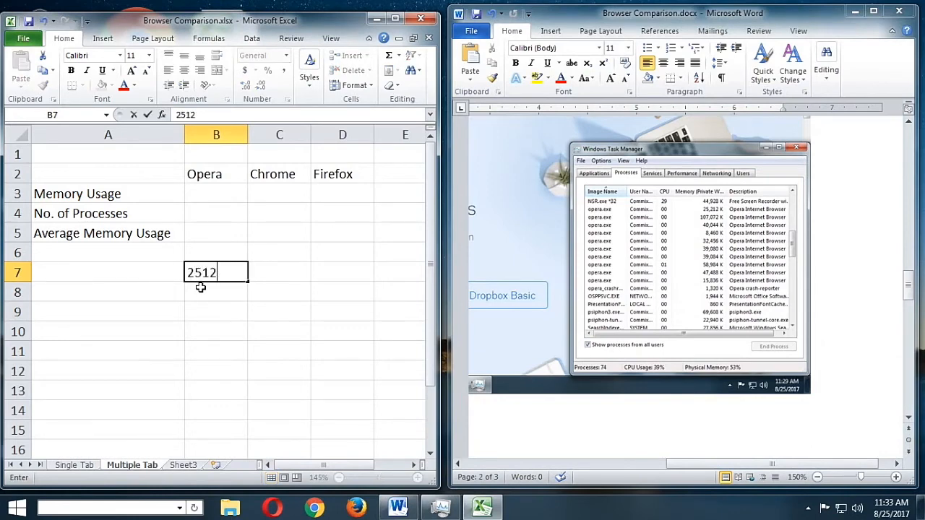
pyautogui.press('Return')
pyautogui.write('107072')
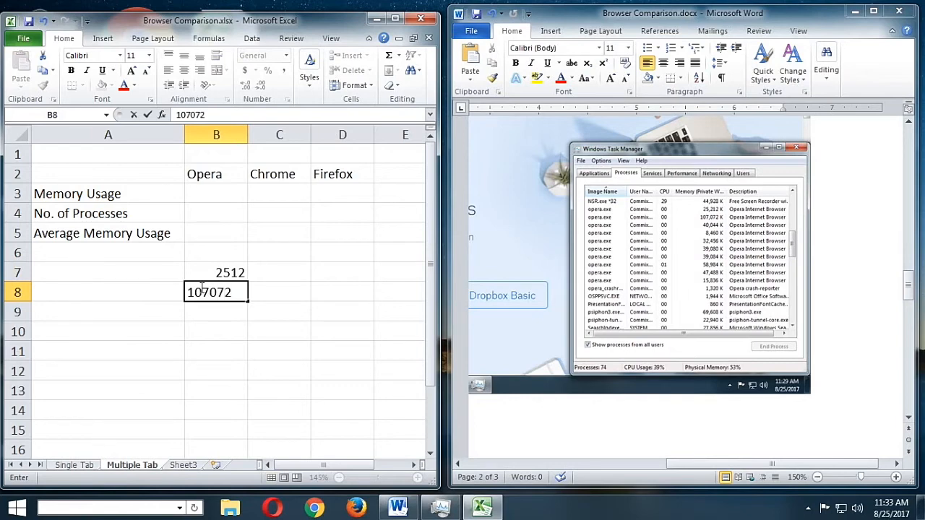
pyautogui.press('Return')
# Continue the Opera memory list with 40044, 8460, 32456 and 39080 in cells B9 to B12
pyautogui.write('40044')
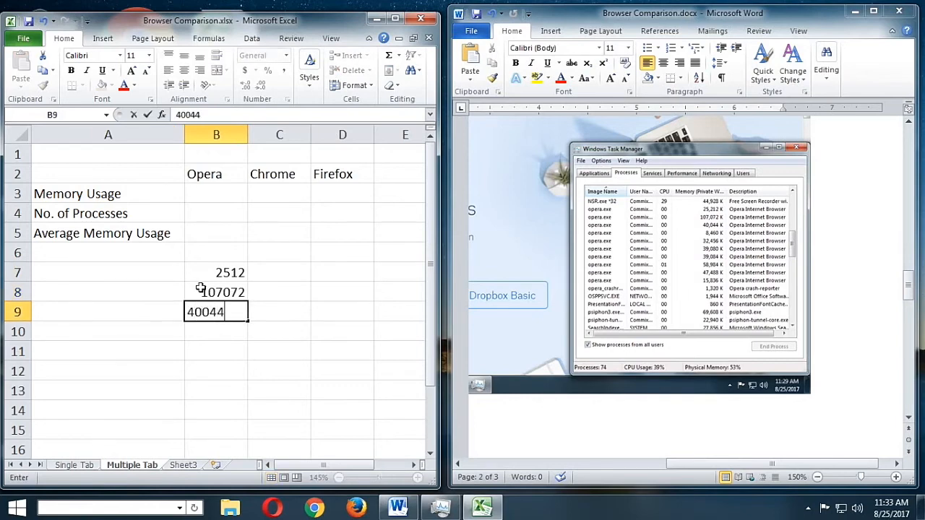
pyautogui.press('Return')
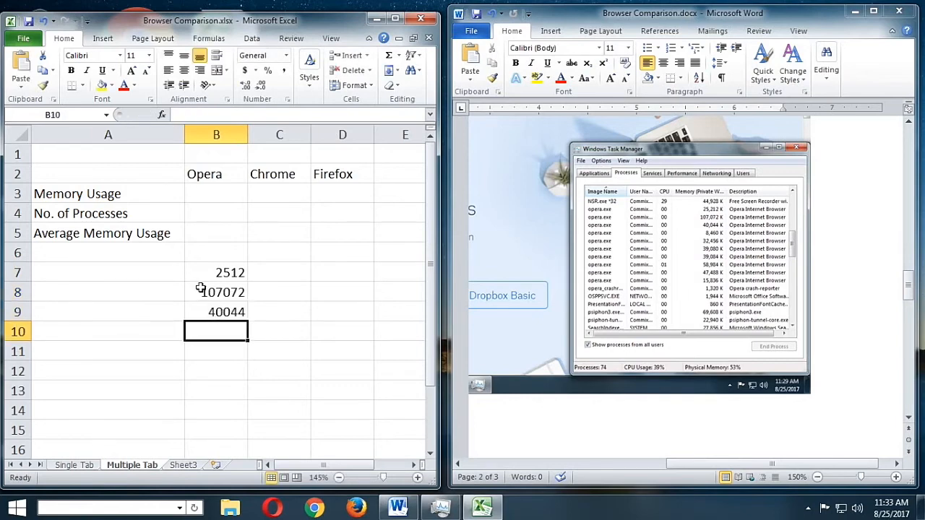
pyautogui.write('8460')
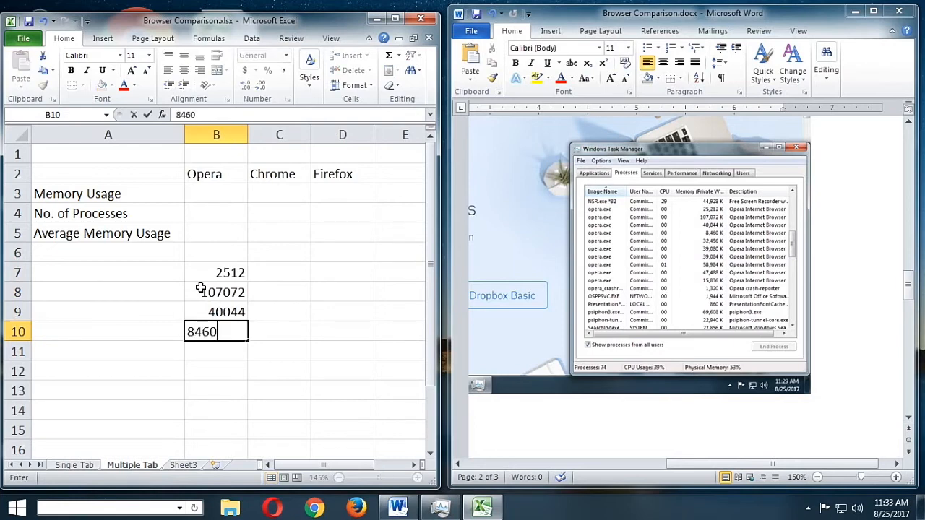
pyautogui.press('Return')
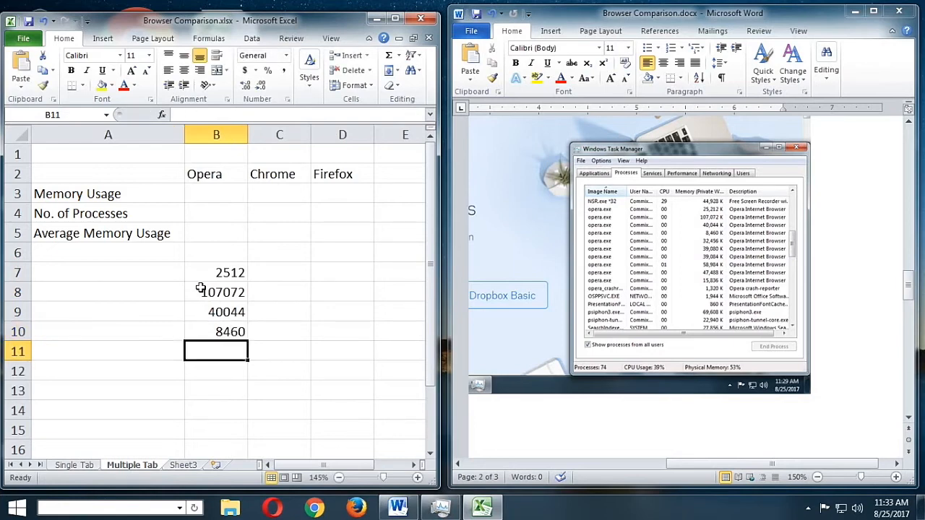
pyautogui.write('32456')
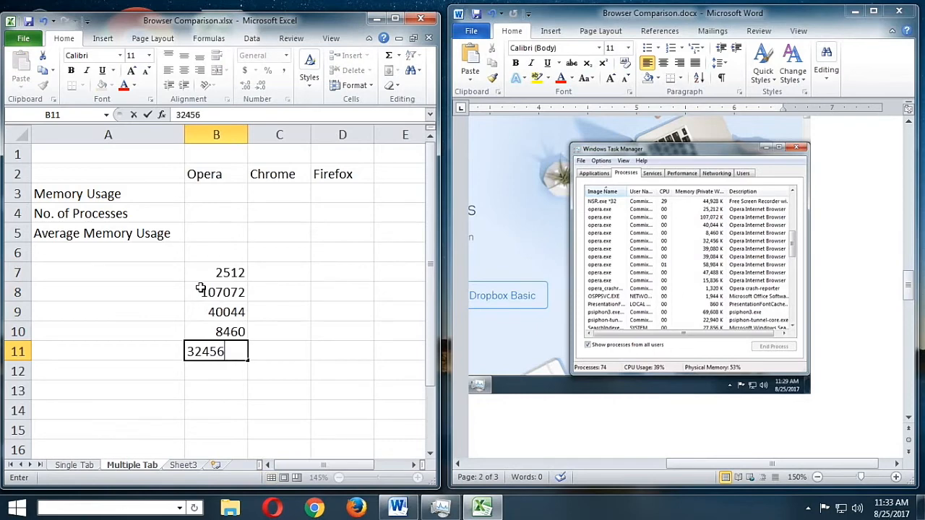
pyautogui.press('Return')
pyautogui.write('39080')
pyautogui.press('Return')
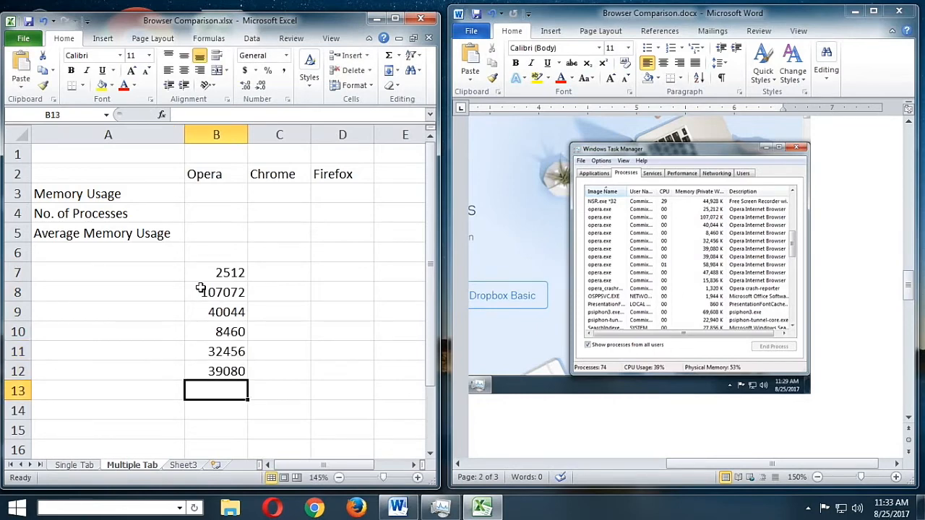
# Add the Opera memory values 39084 in B13 and 58984 in B14
pyautogui.write('390')
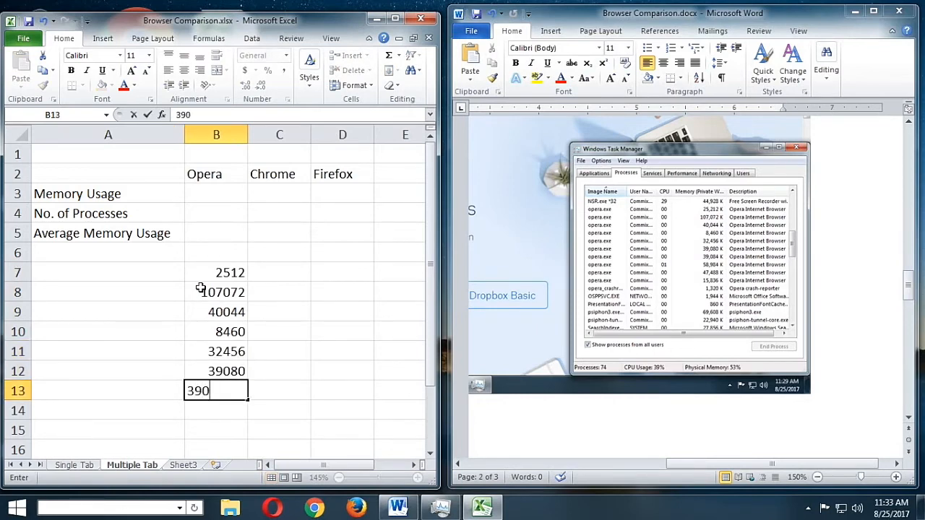
pyautogui.write('84')
pyautogui.press('Return')
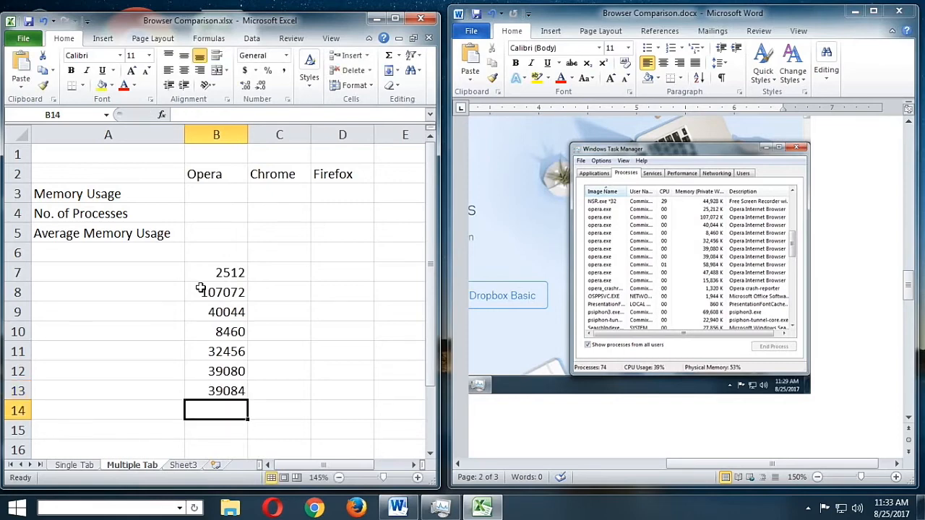
pyautogui.write('58984')
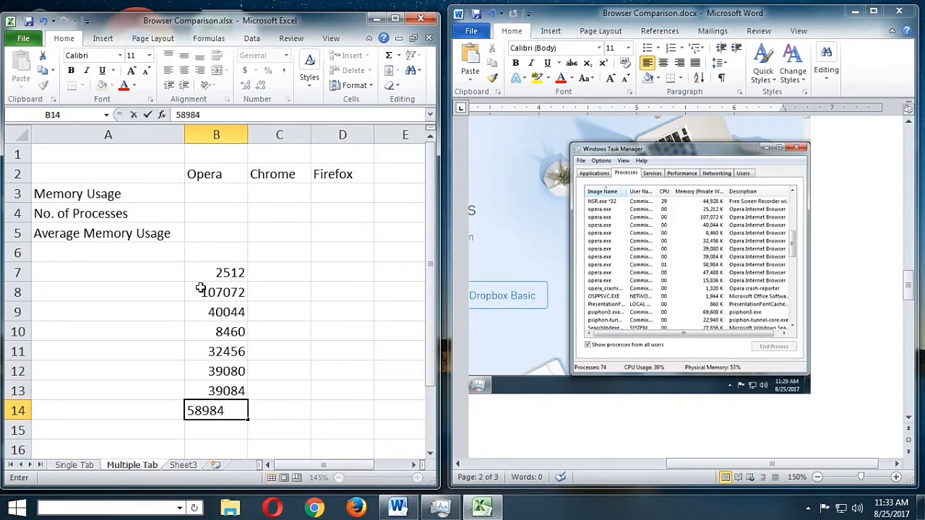
pyautogui.press('Return')
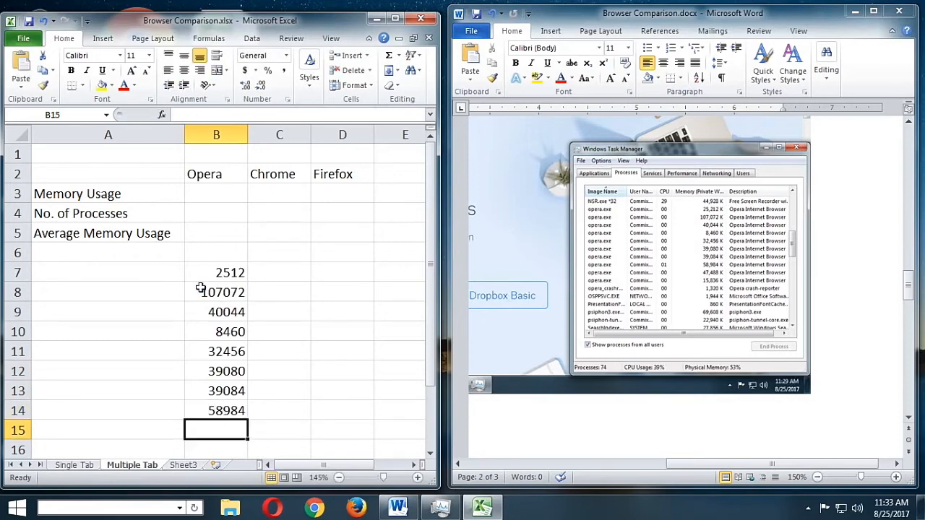
# Complete the Opera memory list with 47488, 15836 and the crash reporter's 1320 in cells B15 to B17
pyautogui.write('47488')
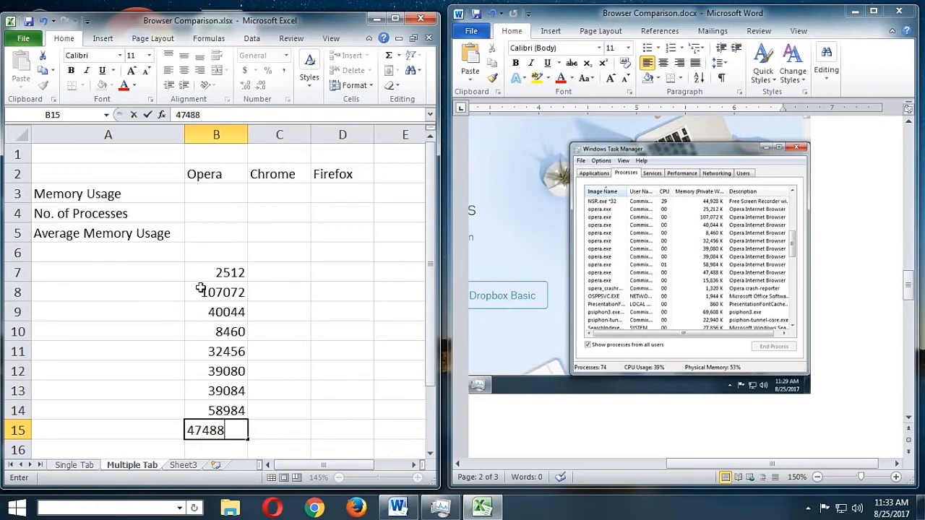
pyautogui.press('Return')
pyautogui.write('15836')
pyautogui.press('Return')
pyautogui.write('1320')
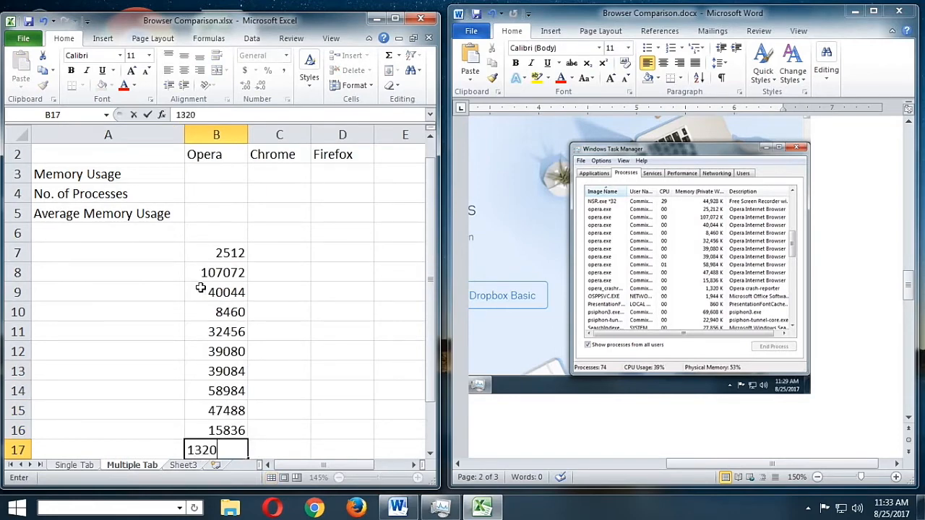
pyautogui.press('Return')
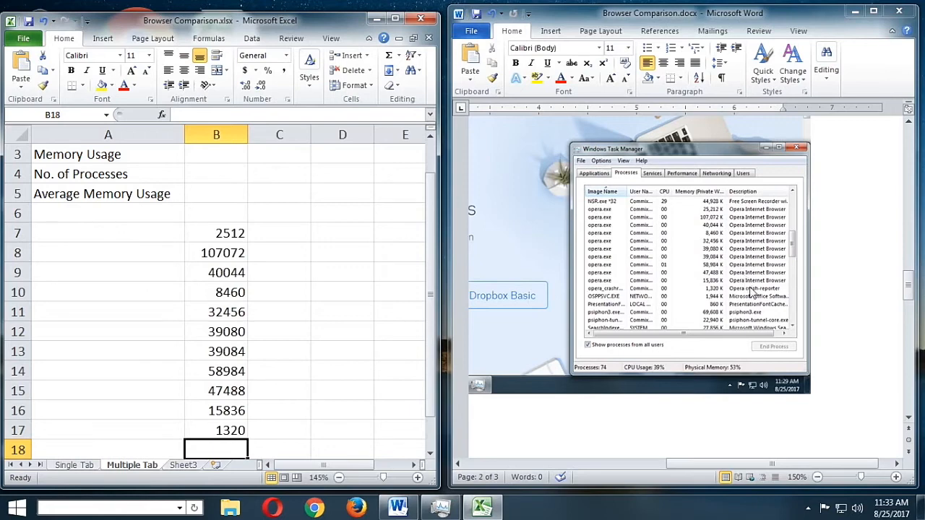
# Start numbering the Opera processes by entering 1, 2 and 3 in cells A7 to A9
pyautogui.click(227, 239)
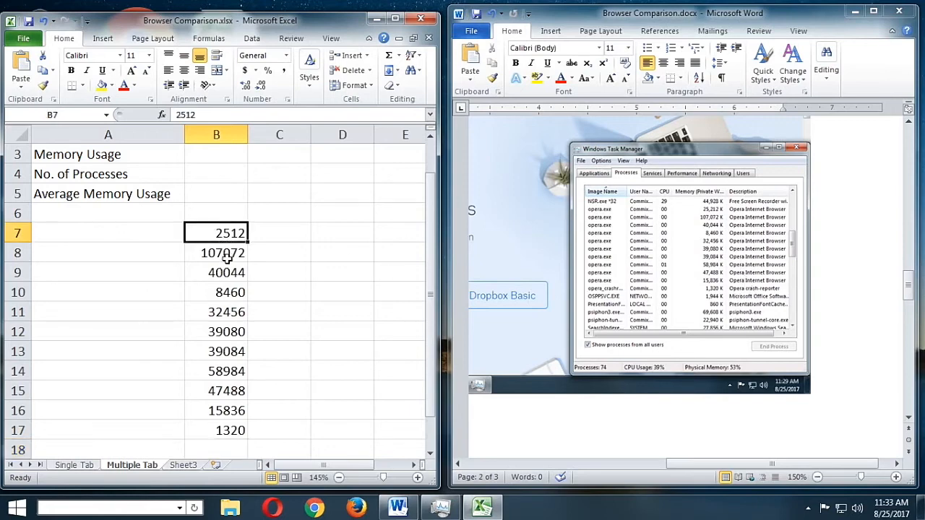
pyautogui.click(228, 255)
pyautogui.click(235, 273)
pyautogui.click(233, 293)
pyautogui.hotkey('ctrl', 'Down')
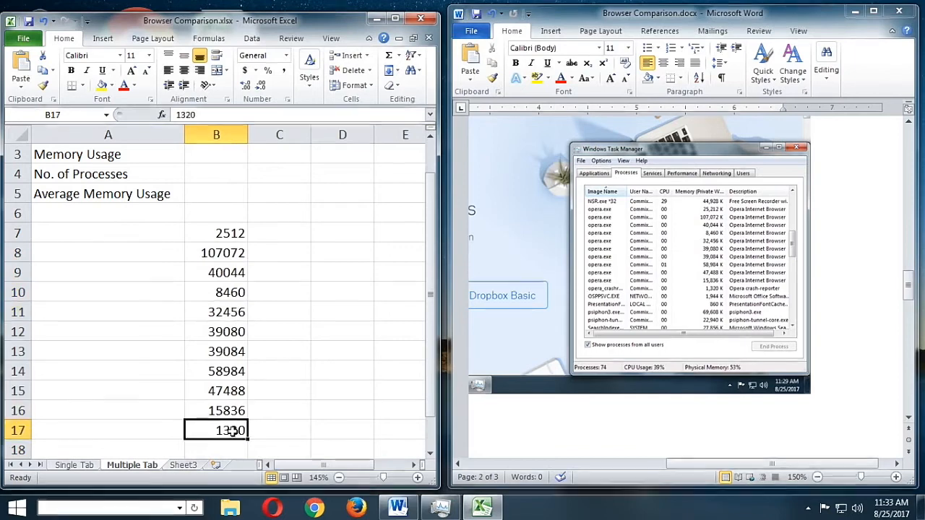
pyautogui.click(163, 240)
pyautogui.write('1')
pyautogui.press('Return')
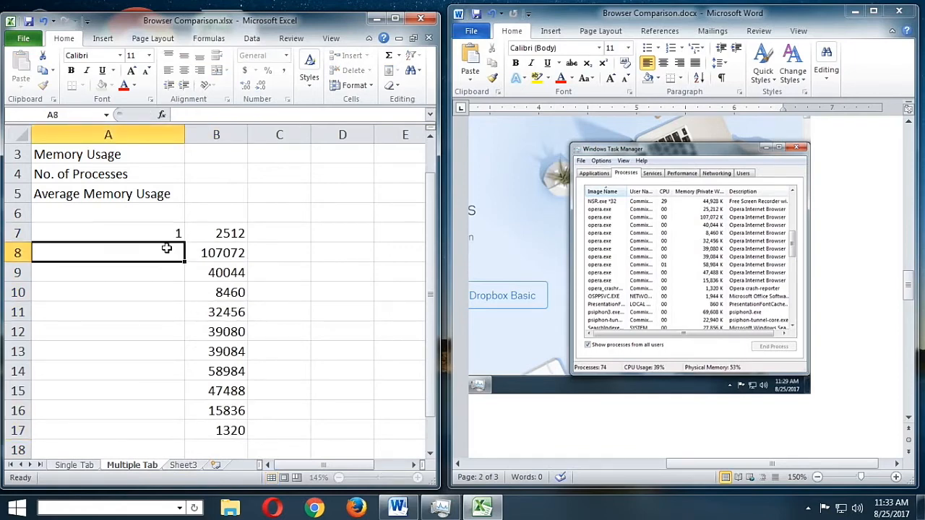
pyautogui.write('2')
pyautogui.press('Return')
pyautogui.write('3')
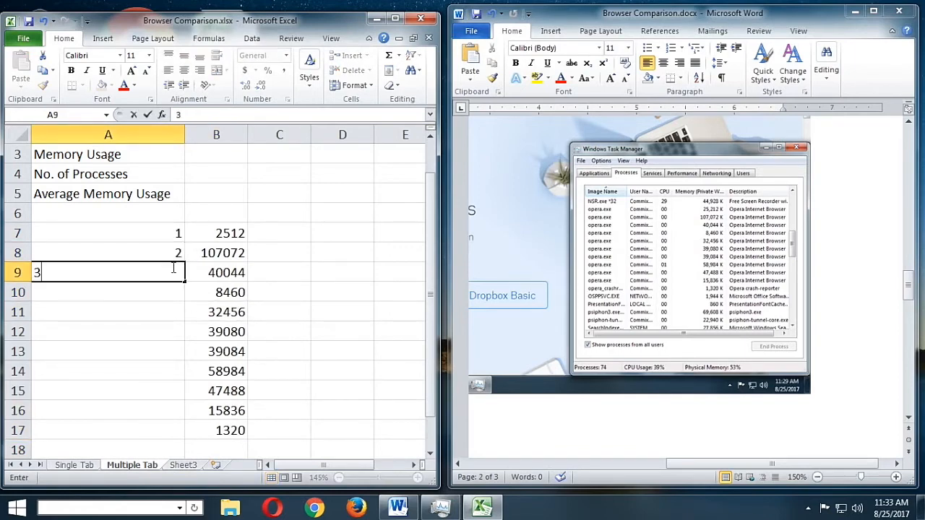
pyautogui.press('Return')
# Extend the number series from A7:A9 down to A17 so every Opera value is numbered 1 to 11
pyautogui.click(150, 233)
pyautogui.moveTo(150, 233); pyautogui.dragTo(188, 311)
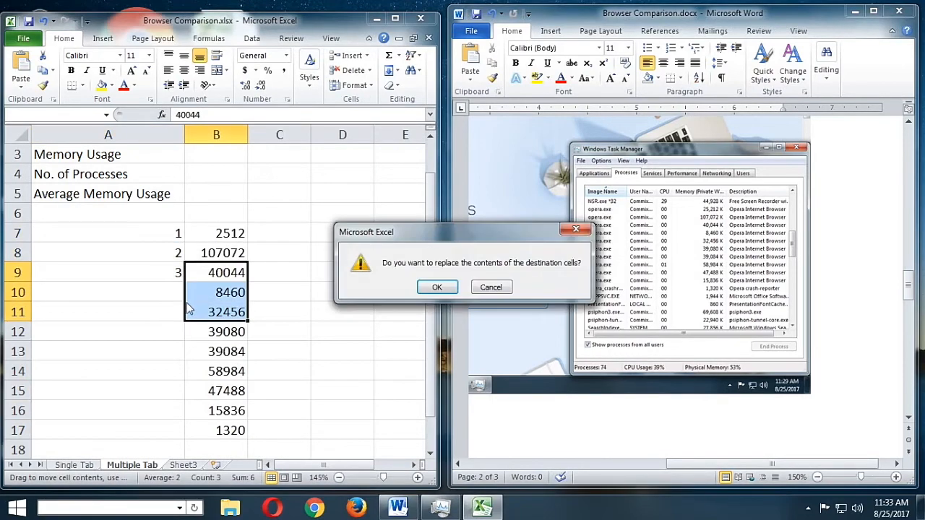
pyautogui.click(491, 287)
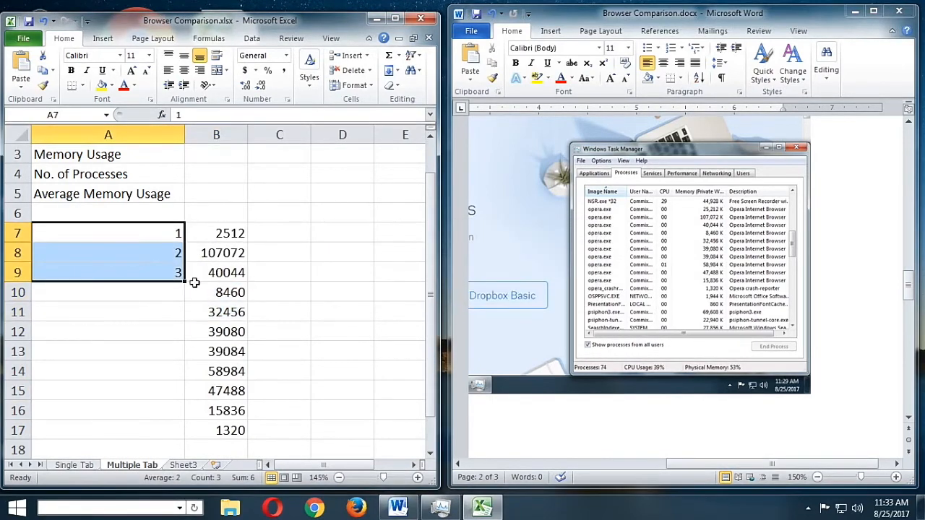
pyautogui.moveTo(185, 280); pyautogui.dragTo(184, 442)
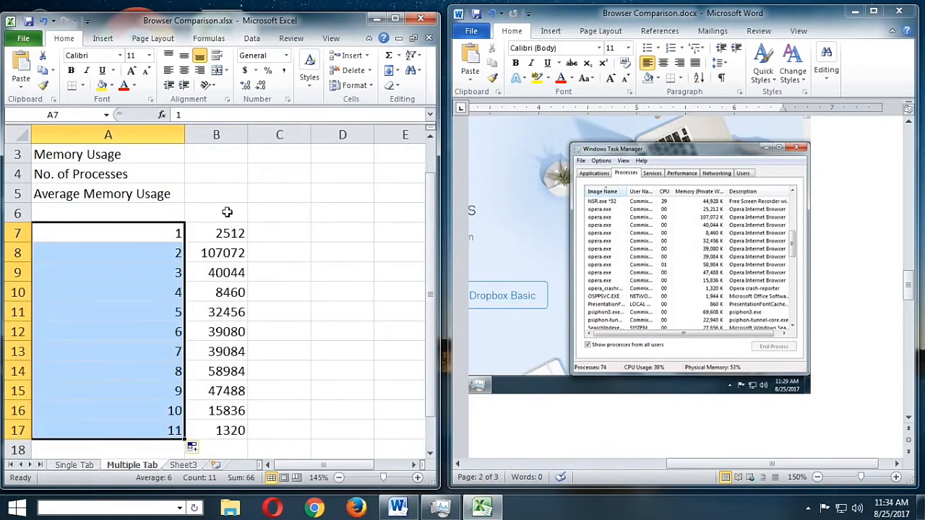
# Total the Opera memory values with a SUM of B7:B17 in B3 and enter 11 as the number of processes in B4
pyautogui.click(202, 154)
pyautogui.scroll(1, 242, 186)
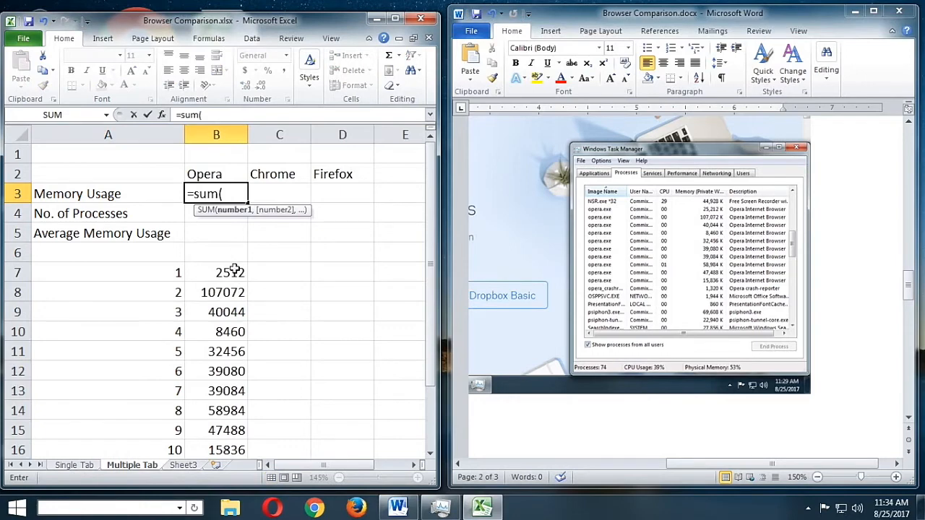
pyautogui.moveTo(234, 269); pyautogui.dragTo(241, 432)
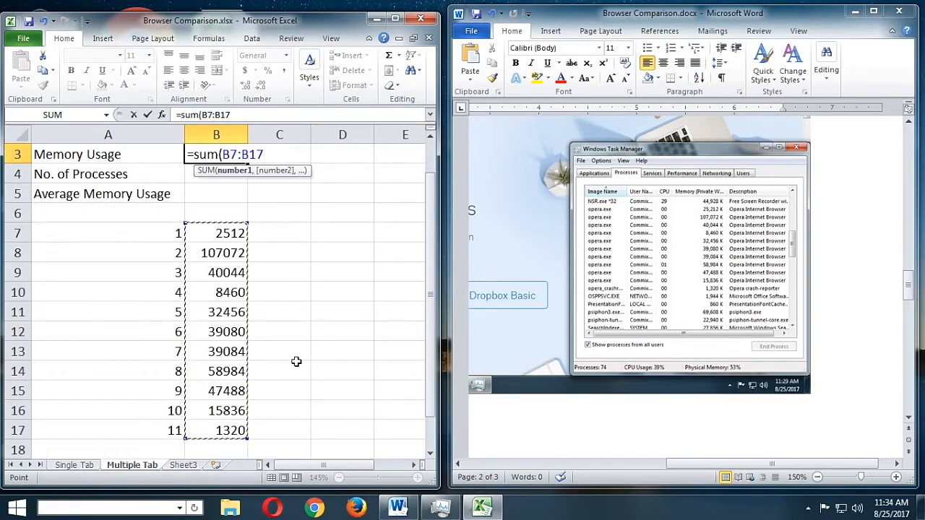
pyautogui.press('Return')
pyautogui.scroll(1, 296, 361)
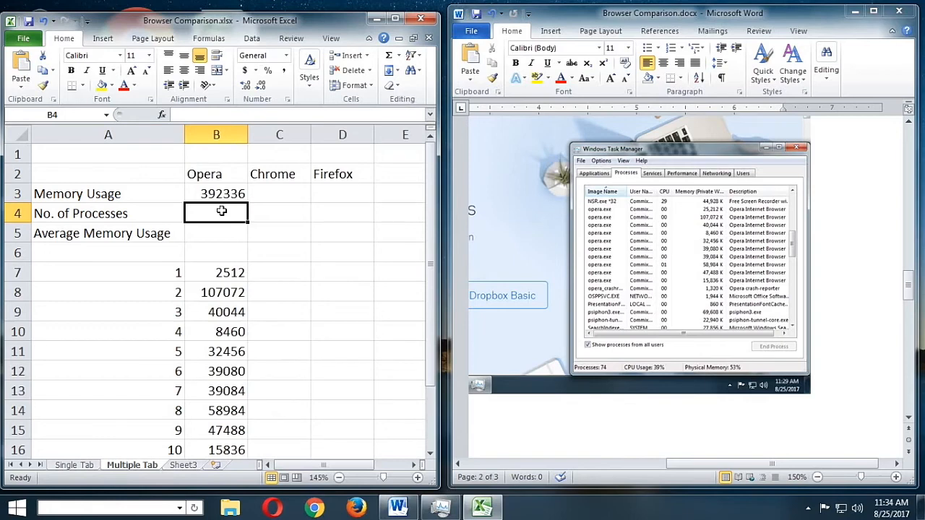
pyautogui.write('11')
pyautogui.press('Return')
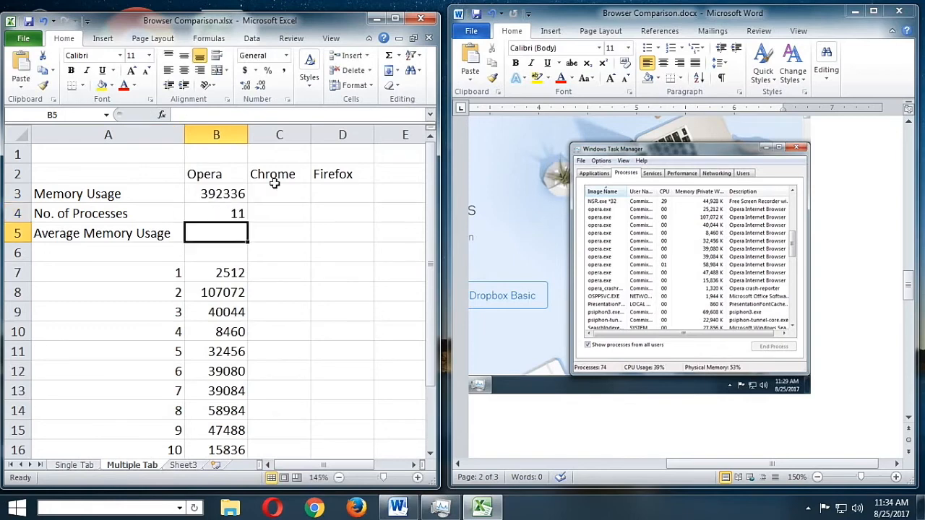
# Find the multiple-tab Chrome screenshot in the Word document and enter its first two memory values, 47528 and 26156, in cells C7 and C8
pyautogui.click(842, 302)
pyautogui.scroll(-3, 842, 302)
pyautogui.scroll(-7, 842, 302)
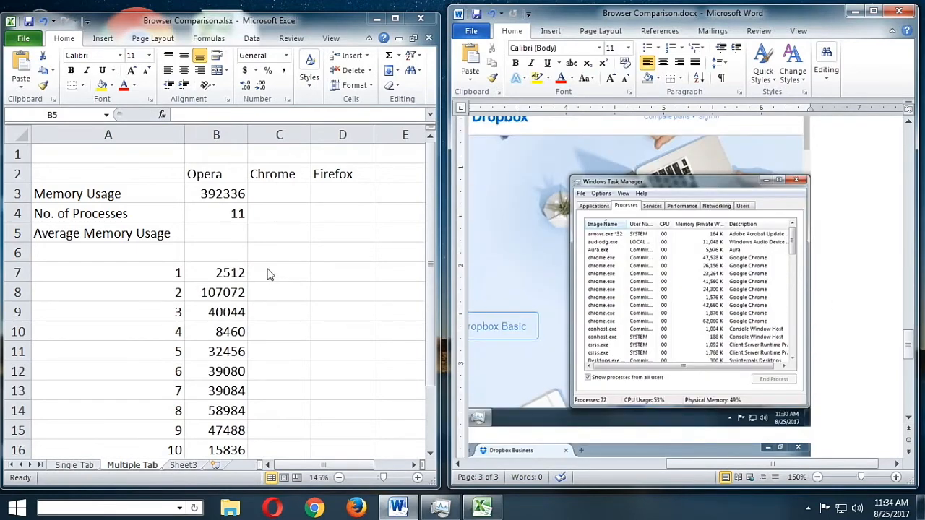
pyautogui.click(289, 273)
pyautogui.click(280, 274)
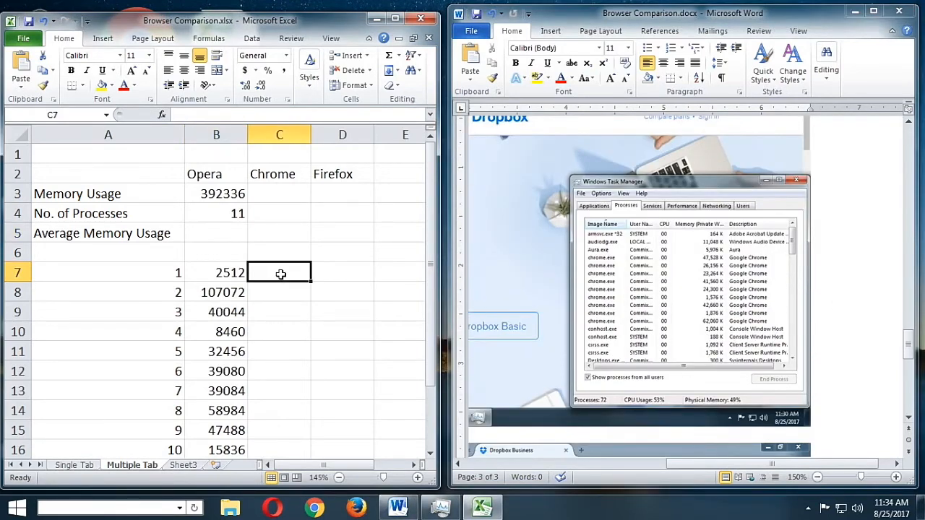
pyautogui.write('47528')
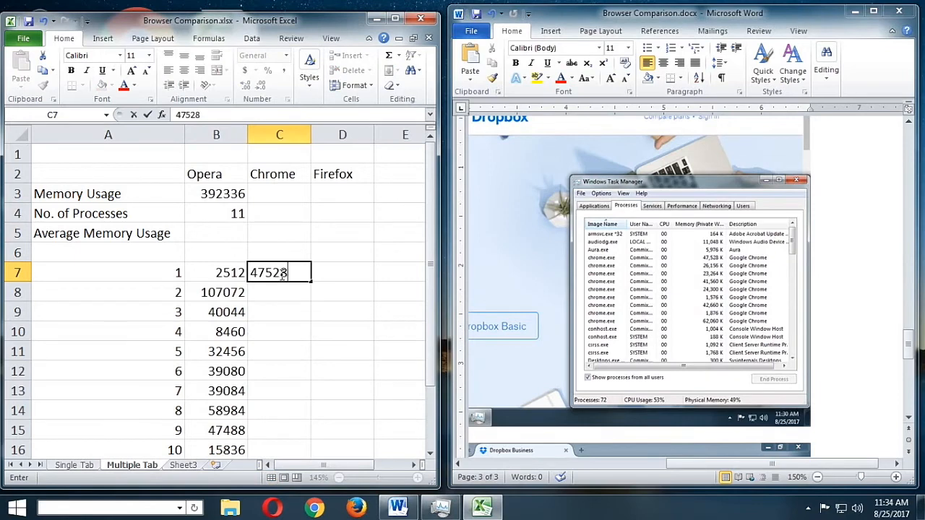
pyautogui.press('Return')
pyautogui.write('261')
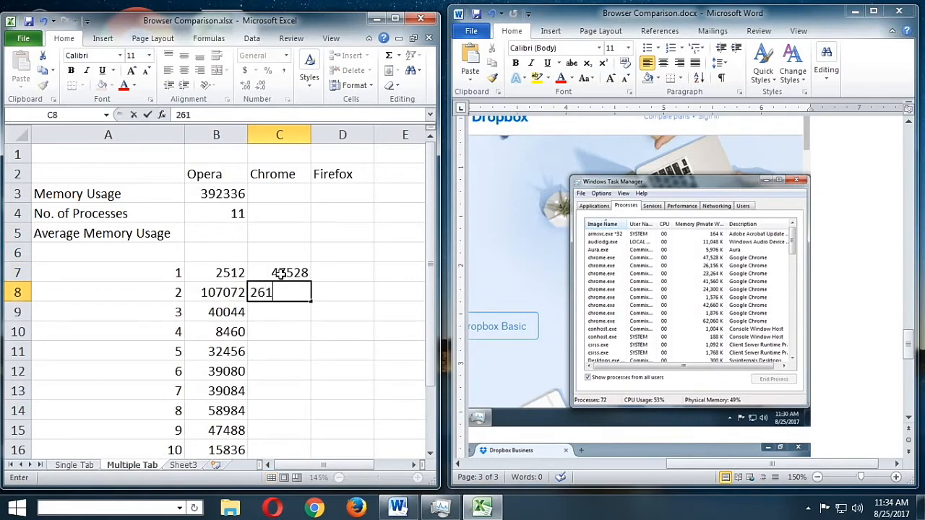
pyautogui.write('56')
pyautogui.press('Return')
# Continue the Chrome memory list with 23264, 41560 and 24300 in cells C9 to C11
pyautogui.write('23')
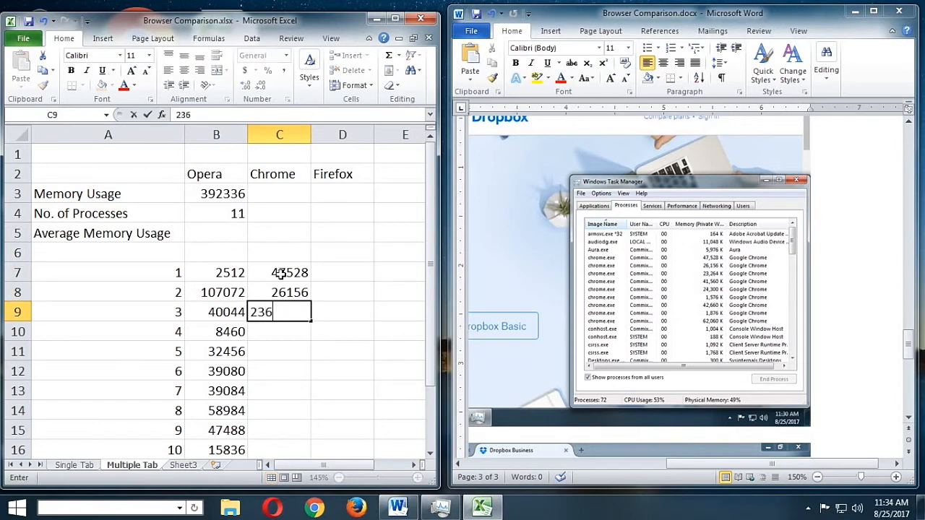
pyautogui.write('264')
pyautogui.press('Return')
pyautogui.write('415')
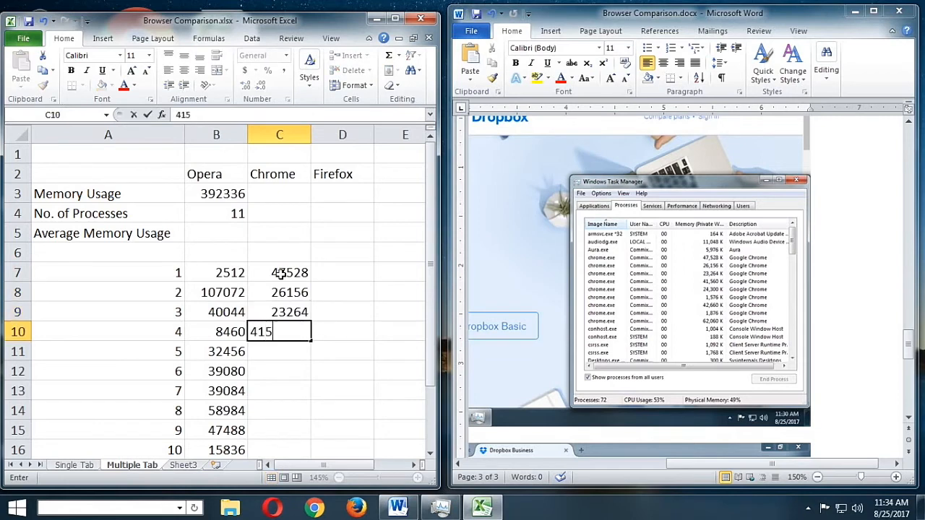
pyautogui.write('60')
pyautogui.press('Return')
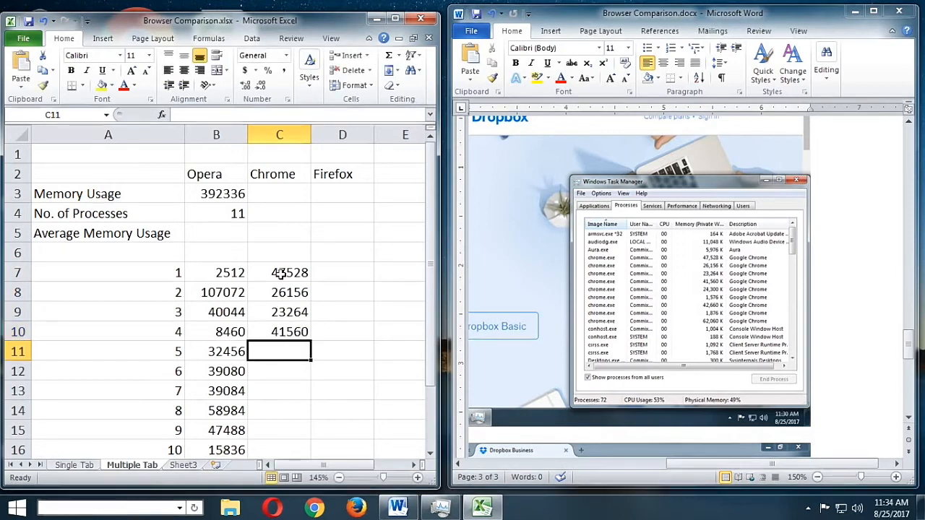
pyautogui.write('24300')
pyautogui.press('Return')
# Enter the Chrome memory values 1576 and 42660 in cells C12 and C13
pyautogui.write('15')
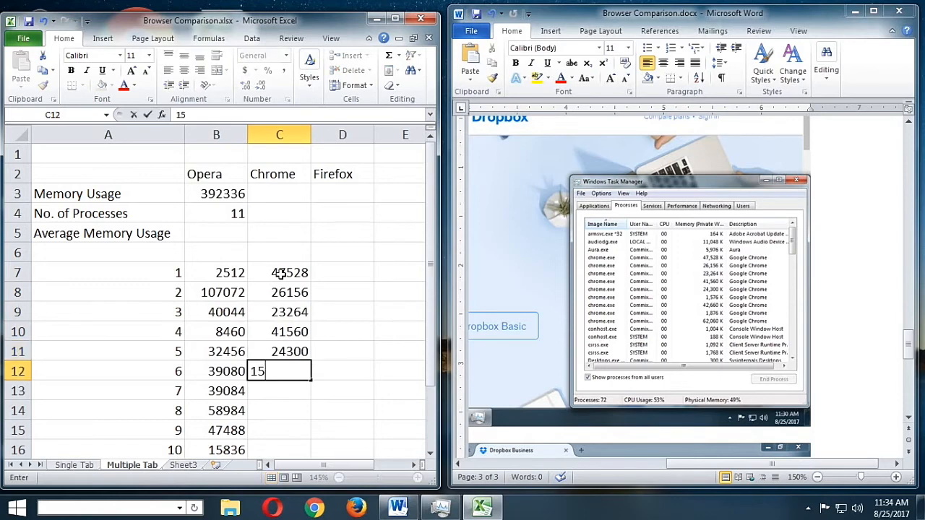
pyautogui.write('76')
pyautogui.press('Return')
pyautogui.write('4')
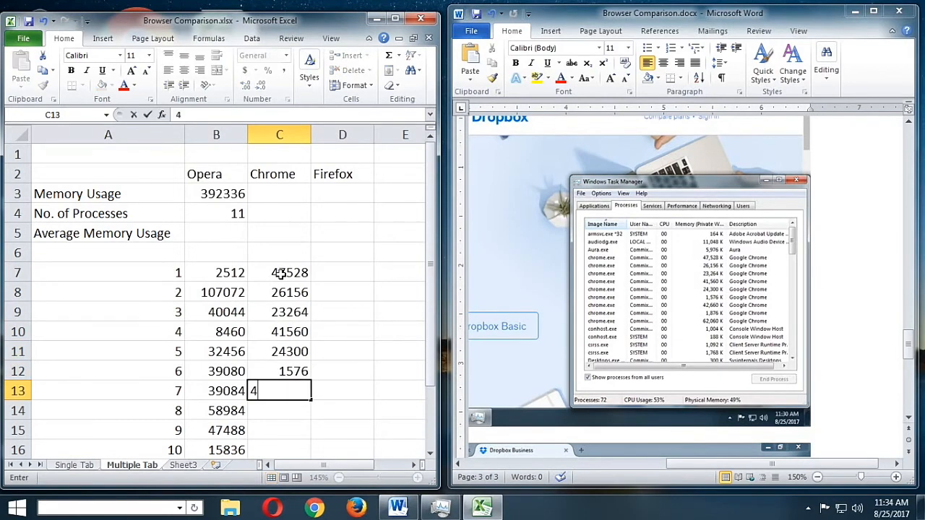
pyautogui.write('2660')
pyautogui.press('Return')
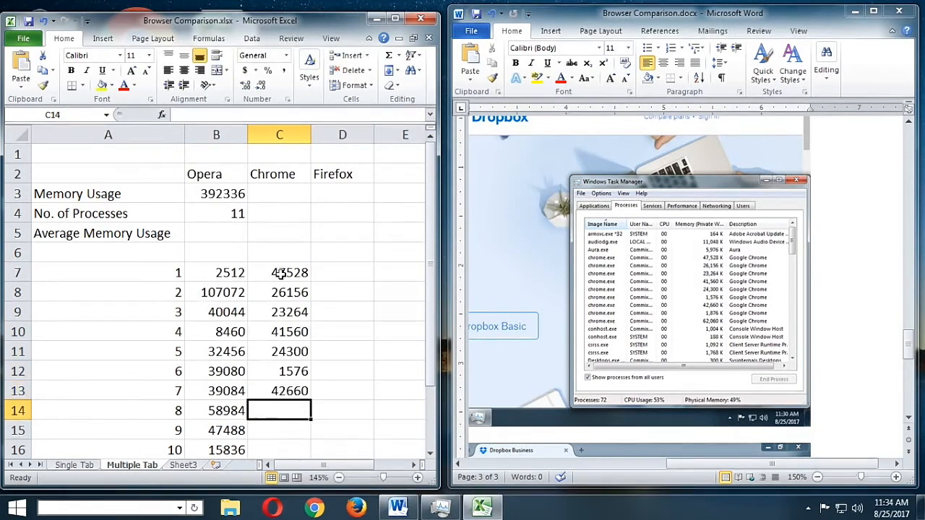
# Complete the Chrome memory list with 1876 and 62060 in cells C14 and C15
pyautogui.write('187')
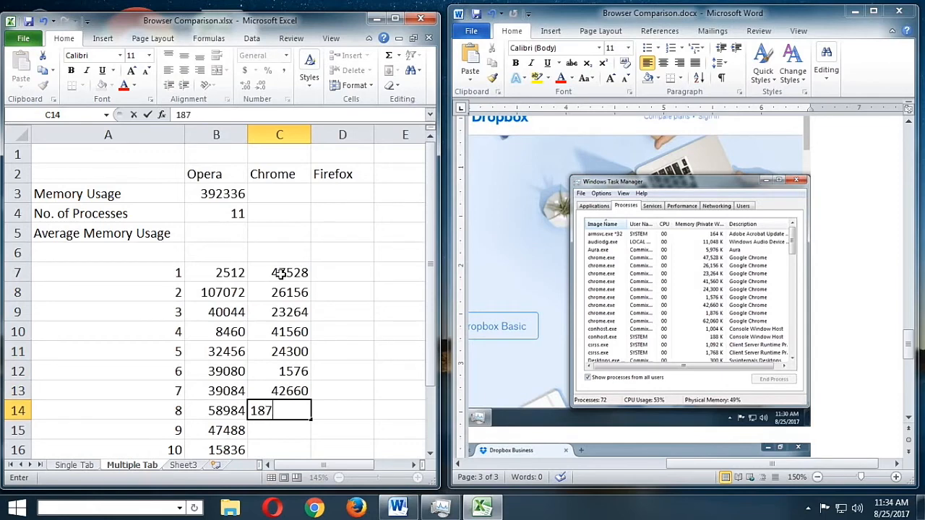
pyautogui.write('6')
pyautogui.press('Return')
pyautogui.write('6')
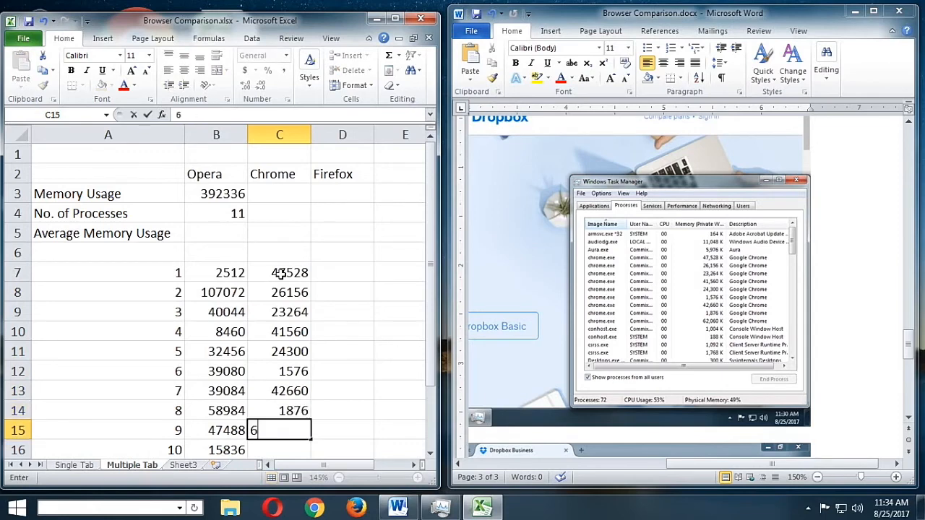
pyautogui.write('2060')
pyautogui.press('Return')
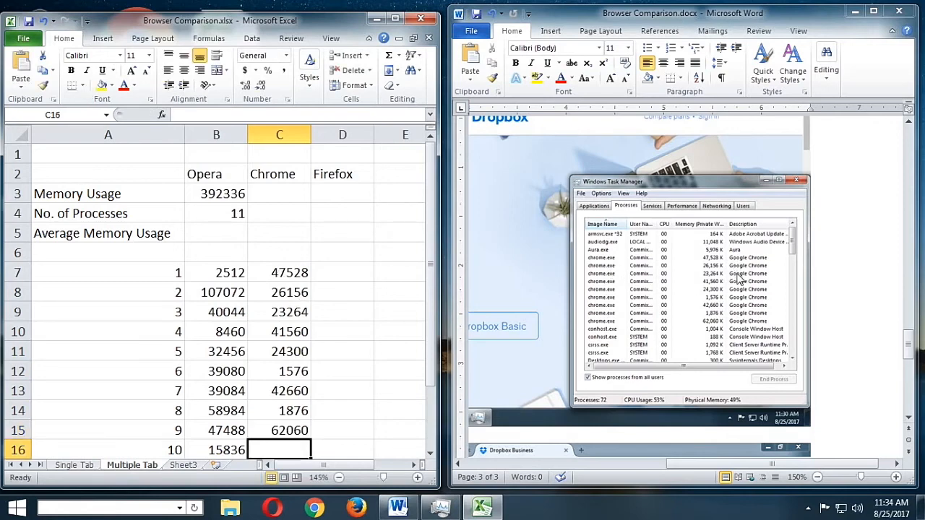
# Find the Firefox screenshot in the Word document and enter its memory values 200588, 27688 and 156548 in cells D7 to D9
pyautogui.click(342, 272)
pyautogui.scroll(-5, 858, 329)
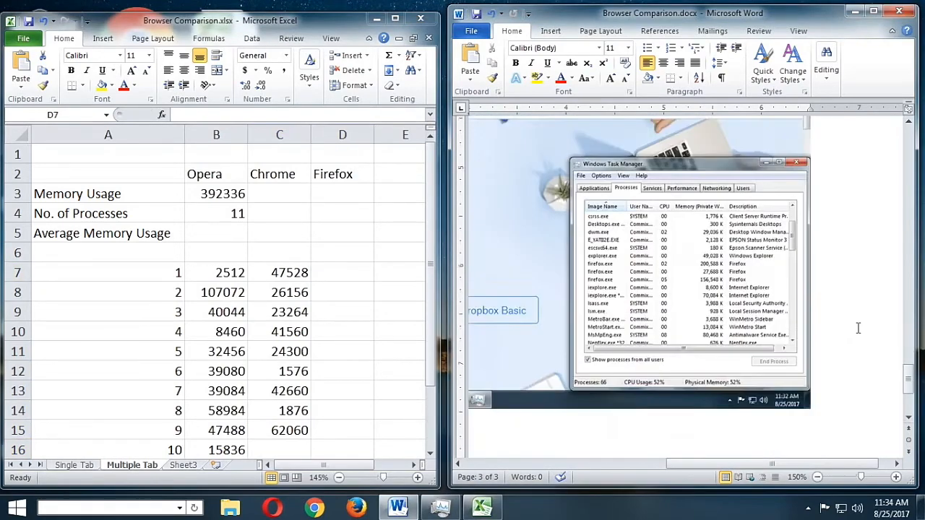
pyautogui.click(352, 272)
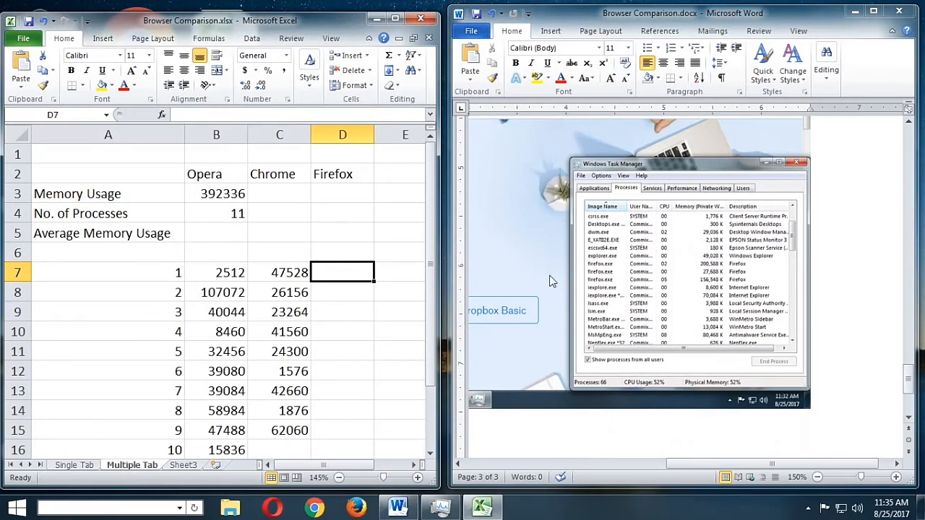
pyautogui.write('200')
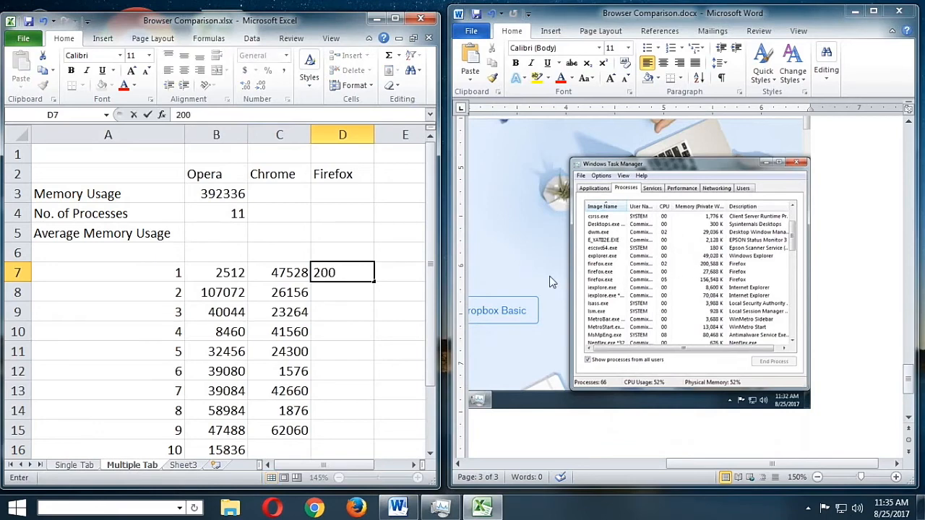
pyautogui.write('588')
pyautogui.press('Return')
pyautogui.write('27')
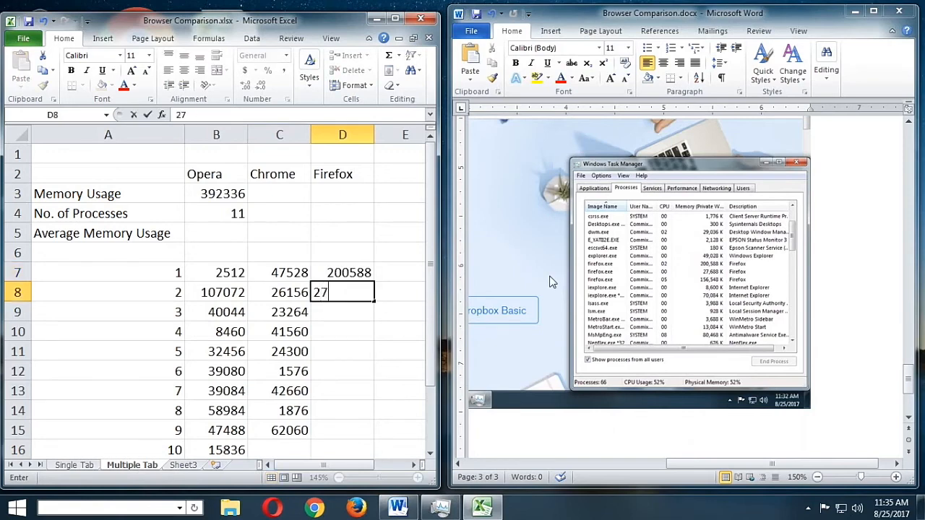
pyautogui.write('688')
pyautogui.press('Return')
pyautogui.write('156548')
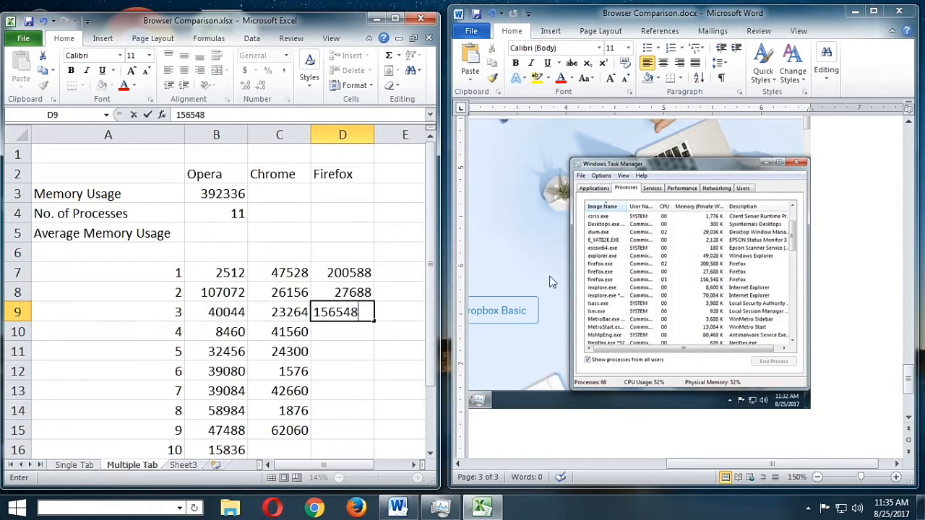
pyautogui.press('Return')
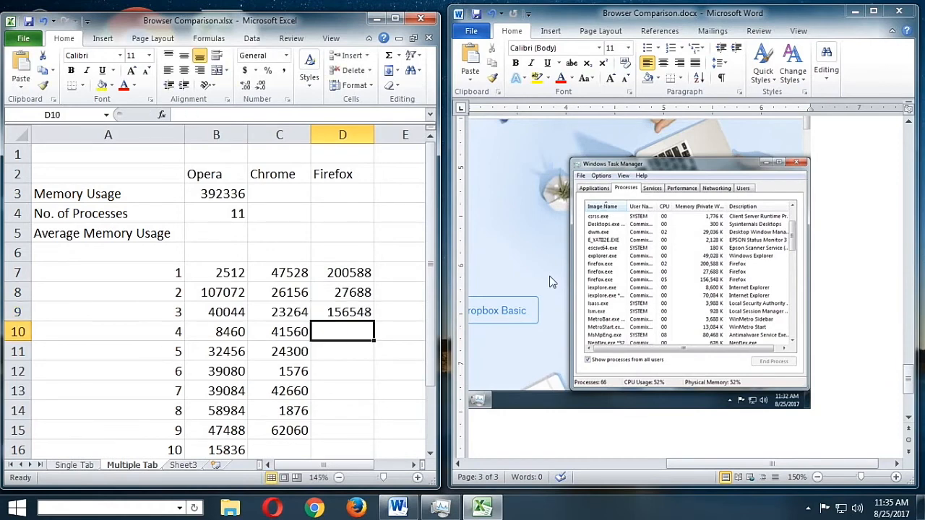
# Enter the number of processes as 9 for Chrome in C4 and 3 for Firefox in D4
pyautogui.click(339, 220)
pyautogui.press('Left')
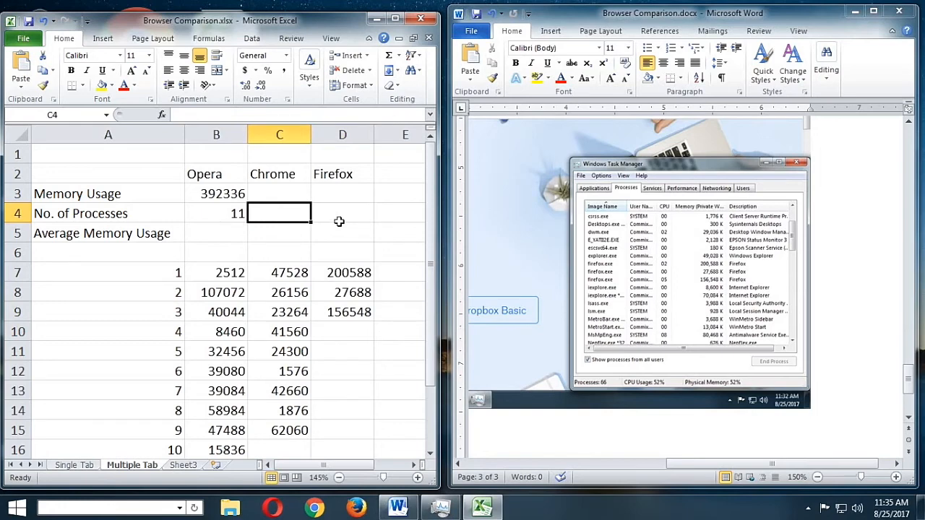
pyautogui.write('9')
pyautogui.press('Tab')
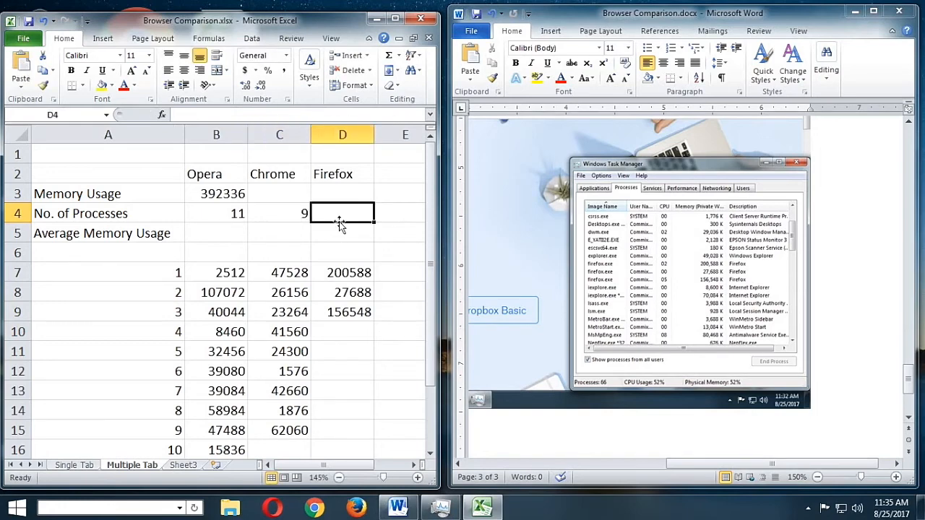
pyautogui.write('3')
pyautogui.press('Up')
pyautogui.press('Left')
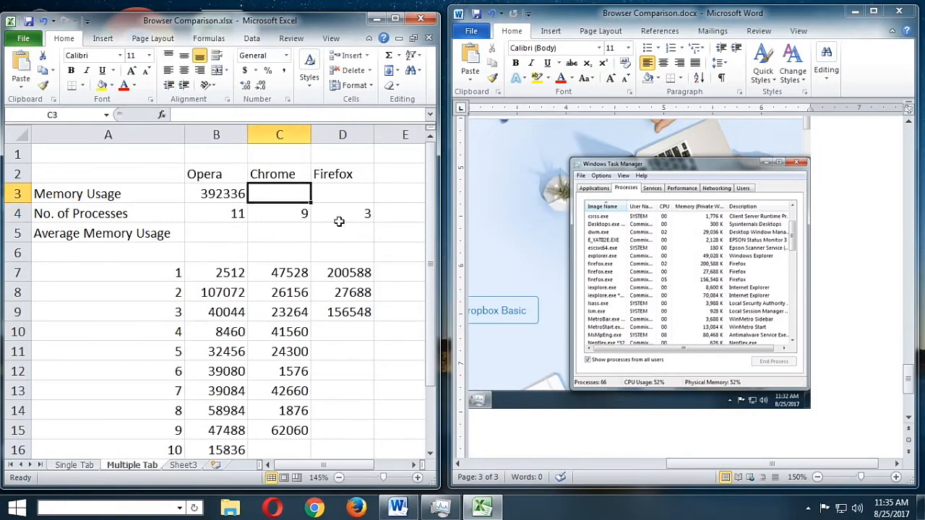
# Extend the Opera memory total formula in B3 across to the Chrome and Firefox cells C3 and D3
pyautogui.click(231, 193)
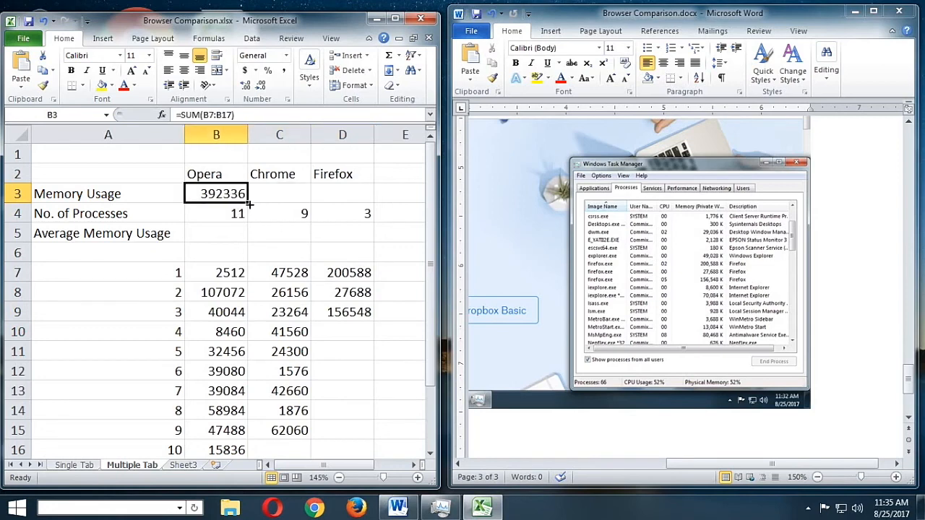
pyautogui.moveTo(248, 205); pyautogui.dragTo(365, 203)
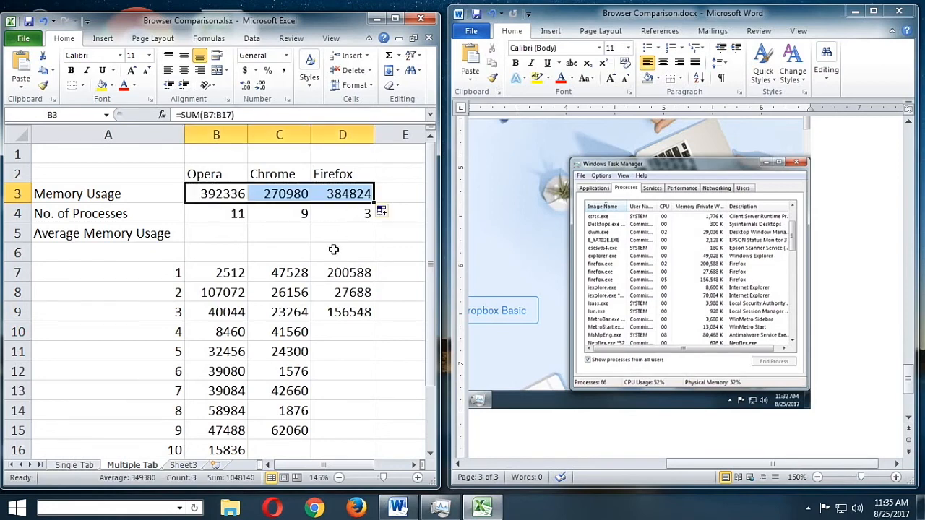
pyautogui.scroll(-2, 332, 334)
pyautogui.scroll(2, 332, 335)
pyautogui.press('Down')
pyautogui.press('Down')
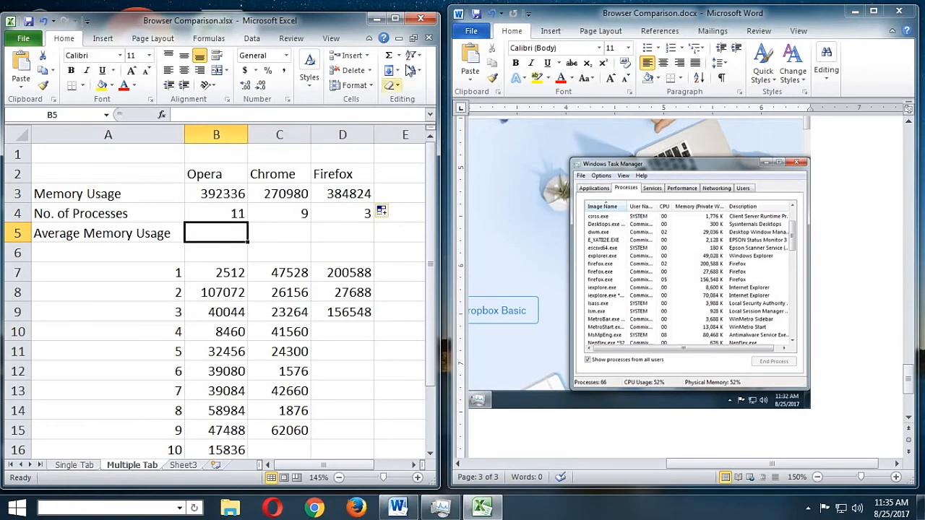
# Maximize the workbook window, insert a clustered column chart of A2:D4 and place it beside the data
pyautogui.press('super+Up')
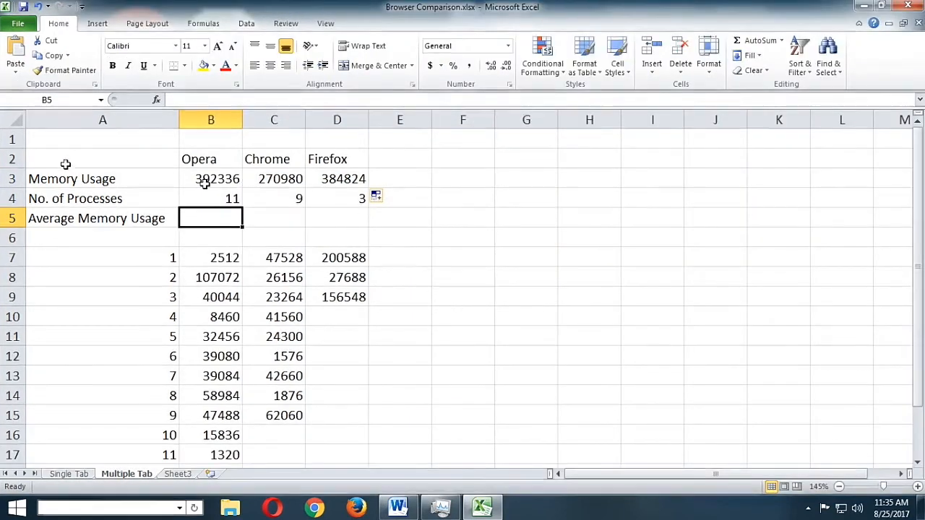
pyautogui.moveTo(65, 164); pyautogui.dragTo(360, 185)
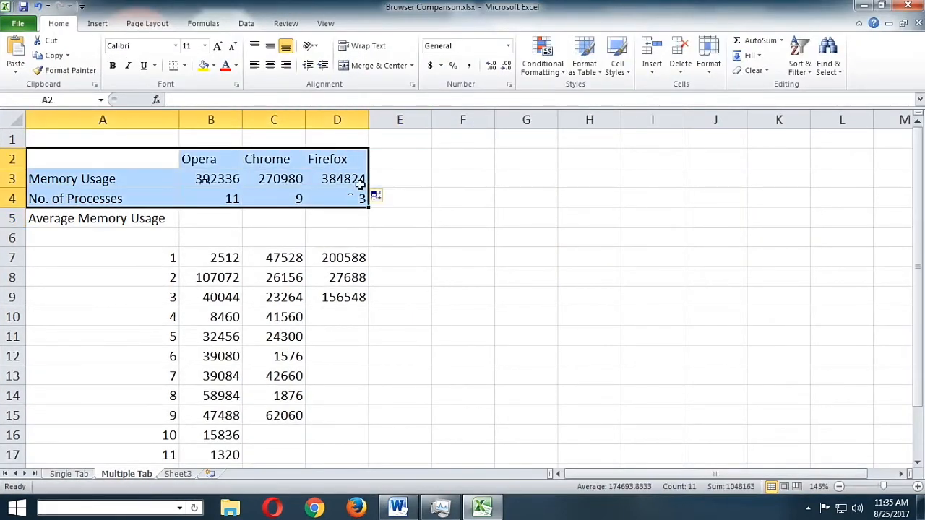
pyautogui.click(101, 24)
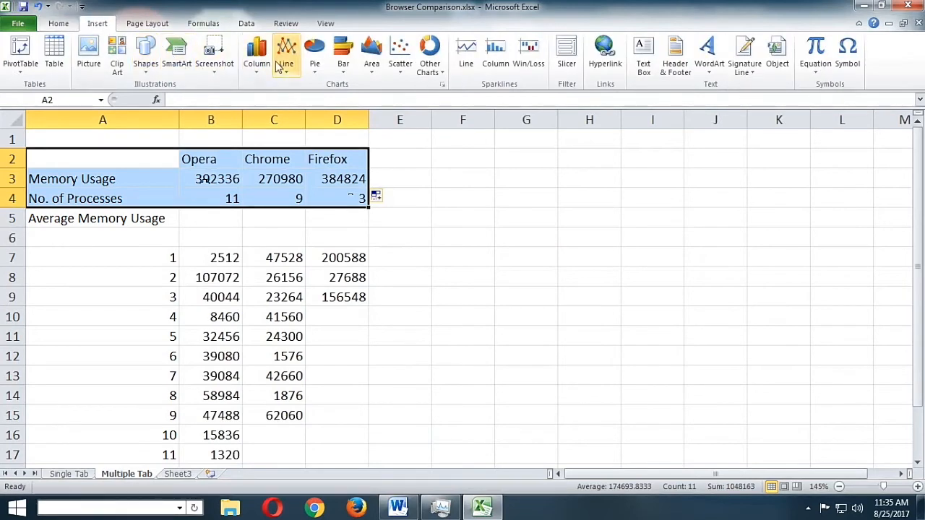
pyautogui.click(257, 58)
pyautogui.click(264, 114)
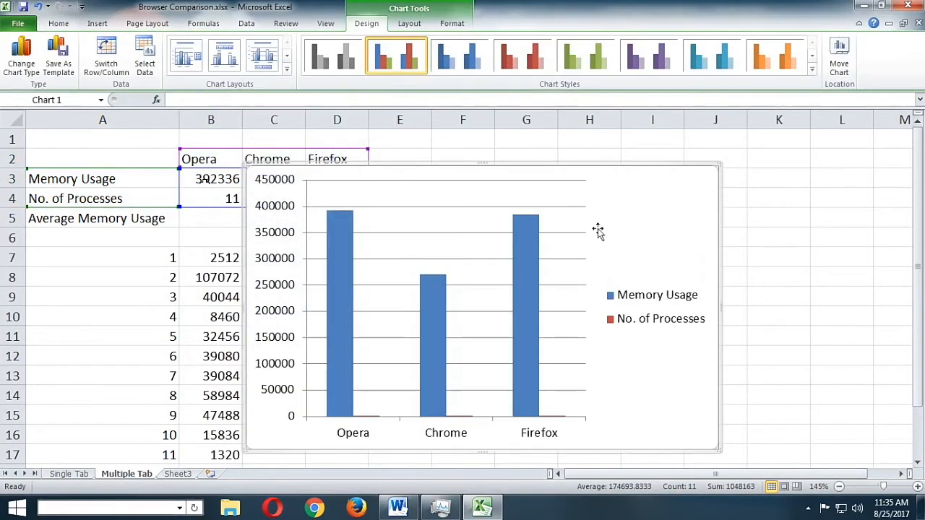
pyautogui.moveTo(531, 175); pyautogui.dragTo(692, 170)
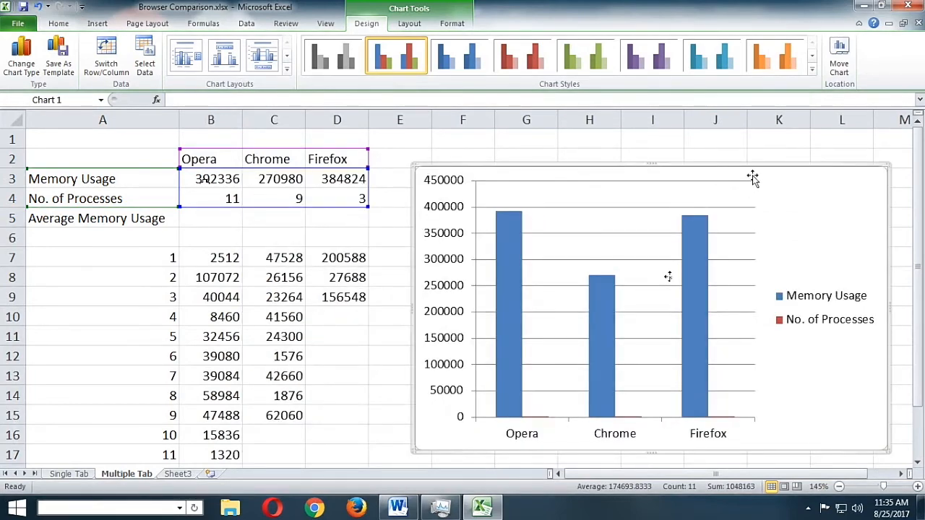
# Divide the Opera memory total in B3 by 1024, making the formula =SUM(B7:B17)/1024
pyautogui.click(231, 179)
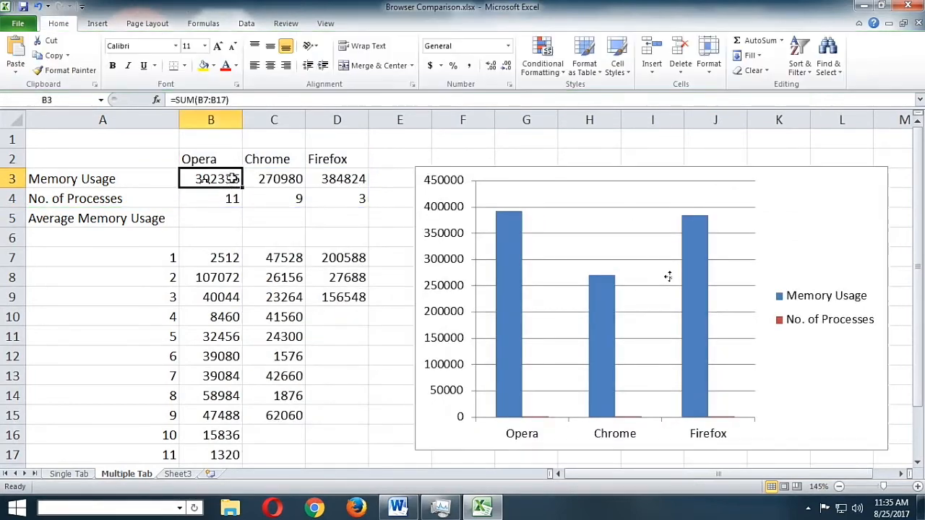
pyautogui.click(258, 100)
pyautogui.write('/1024')
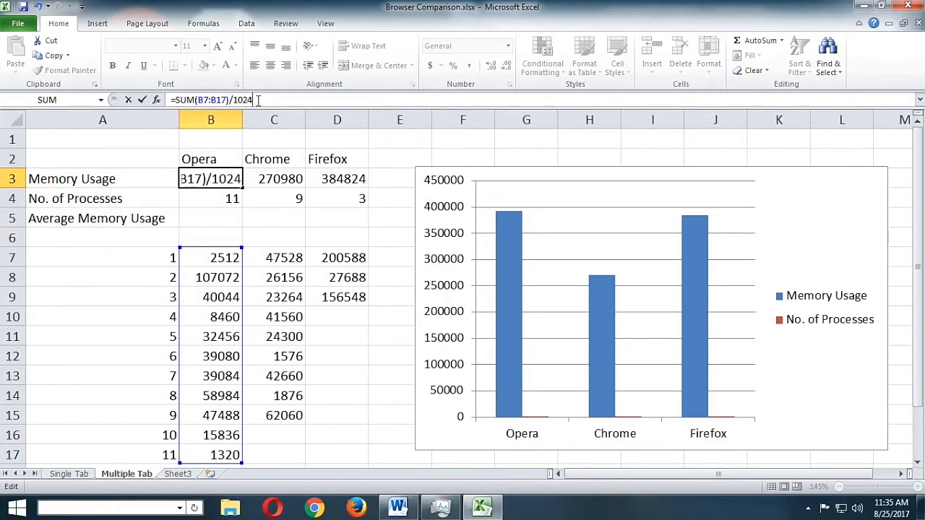
pyautogui.press('Return')
# Divide the Chrome memory total in C3 by 1024, making the formula =SUM(C7:C17)/1024
pyautogui.click(279, 180)
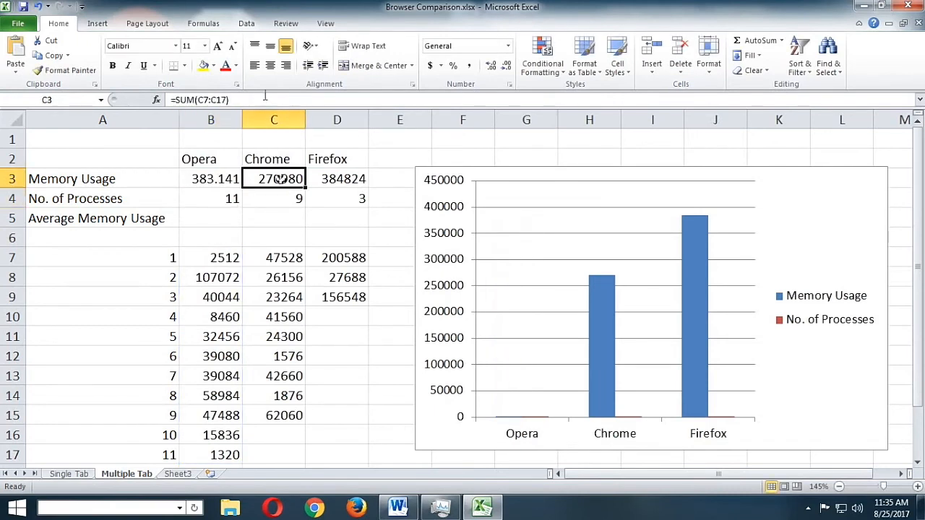
pyautogui.click(264, 99)
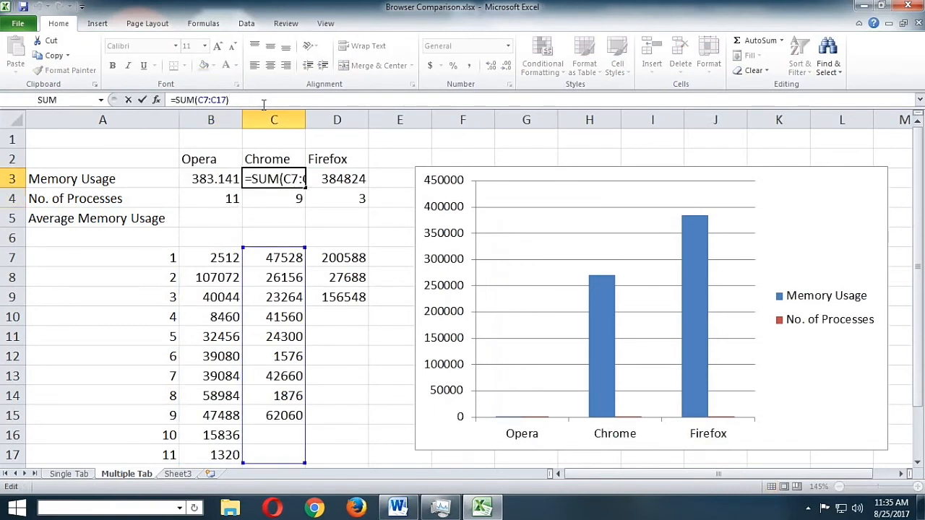
pyautogui.write('/1024')
pyautogui.press('Return')
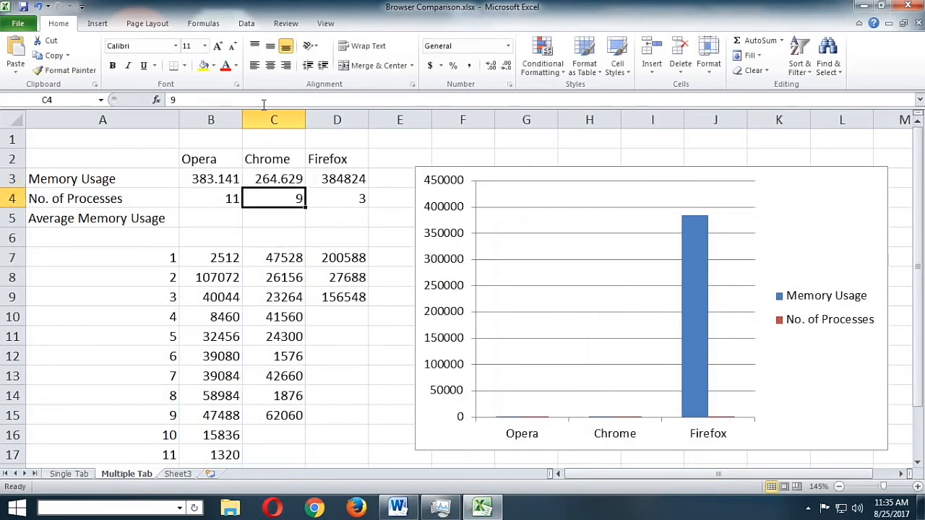
# Divide the Firefox memory total in D3 by 1024, making the formula =SUM(D7:D17)/1024
pyautogui.click(337, 181)
pyautogui.click(269, 100)
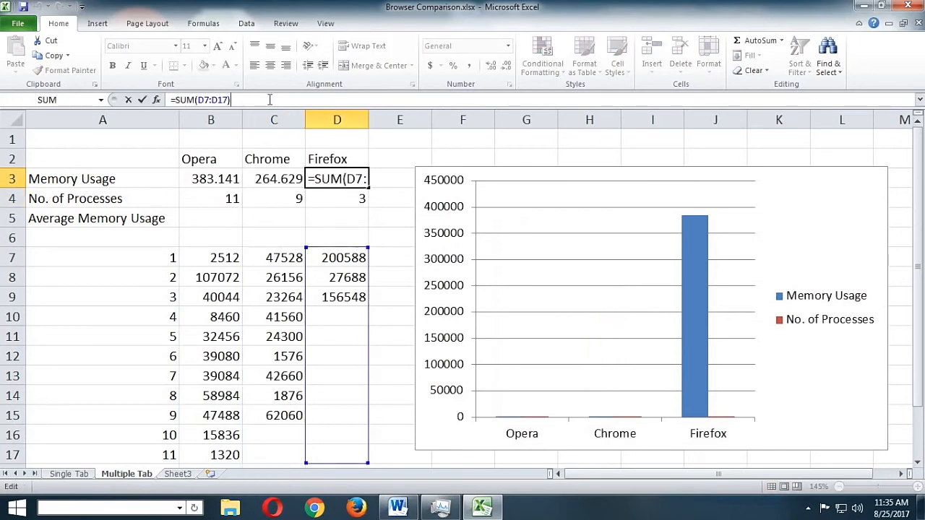
pyautogui.write('/1')
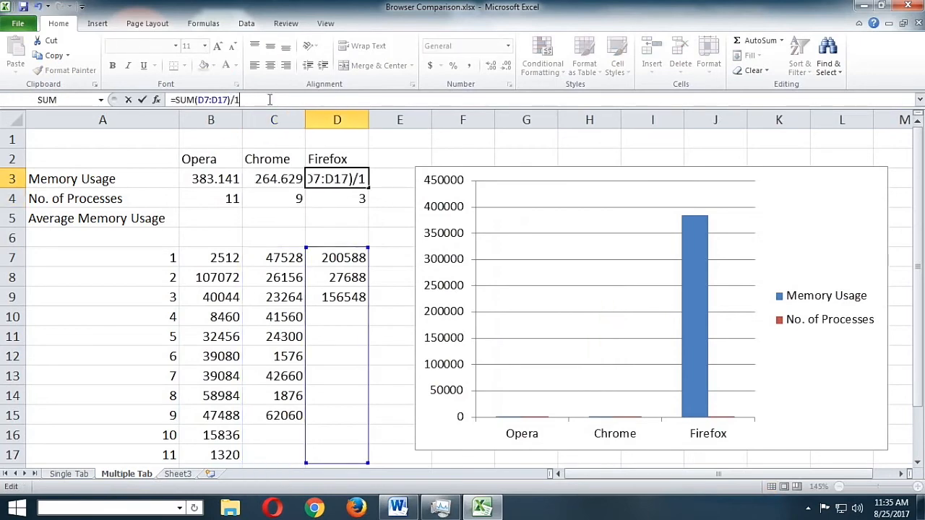
pyautogui.write('024')
pyautogui.press('Return')
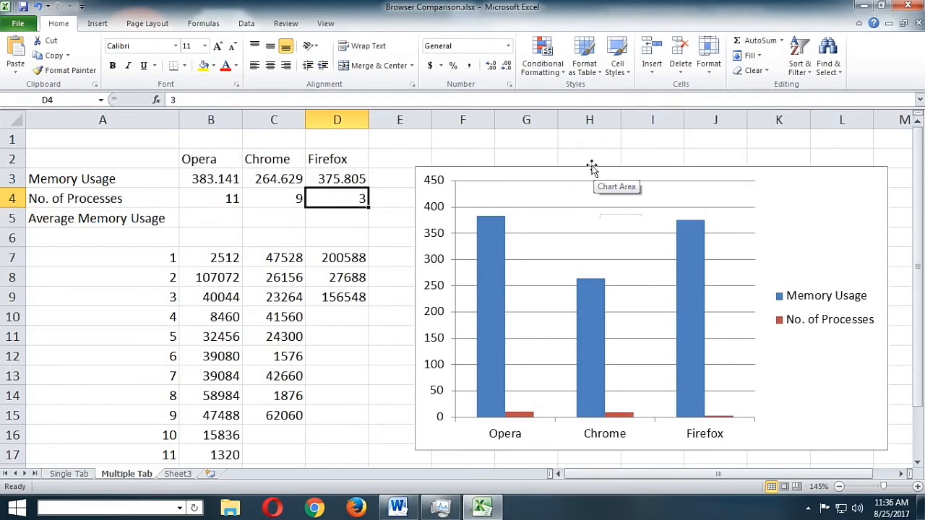
# Calculate Opera's average memory usage in B5 by dividing its memory total by its process count with =B3/B4
pyautogui.click(241, 220)
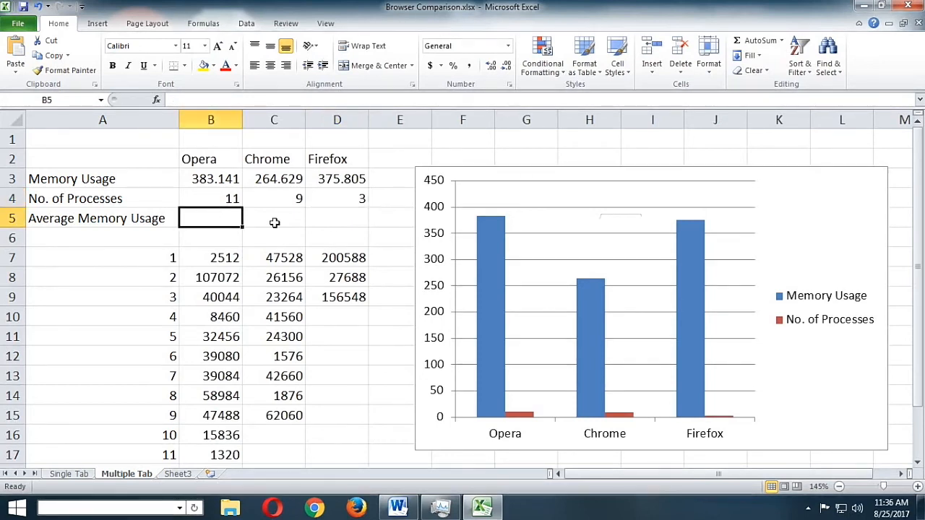
pyautogui.write('=')
pyautogui.click(237, 181)
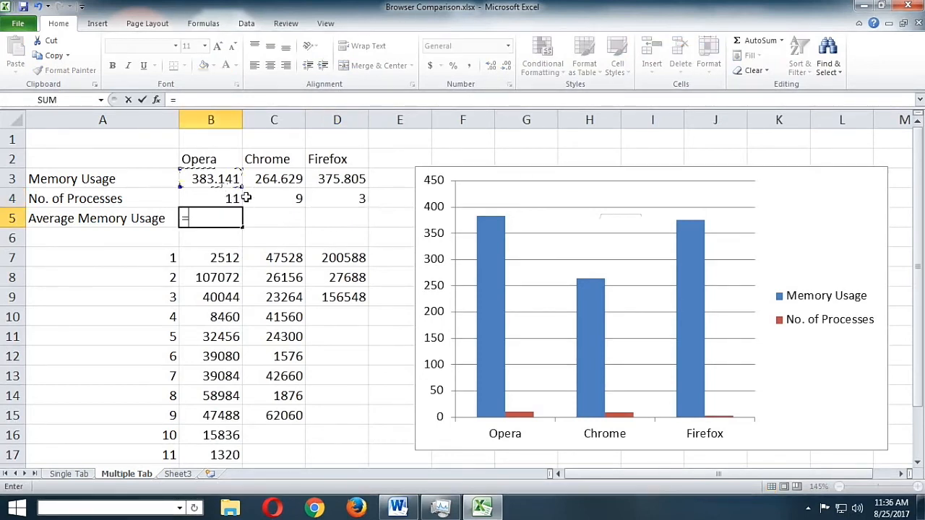
pyautogui.write('/')
pyautogui.click(239, 199)
pyautogui.press('Return')
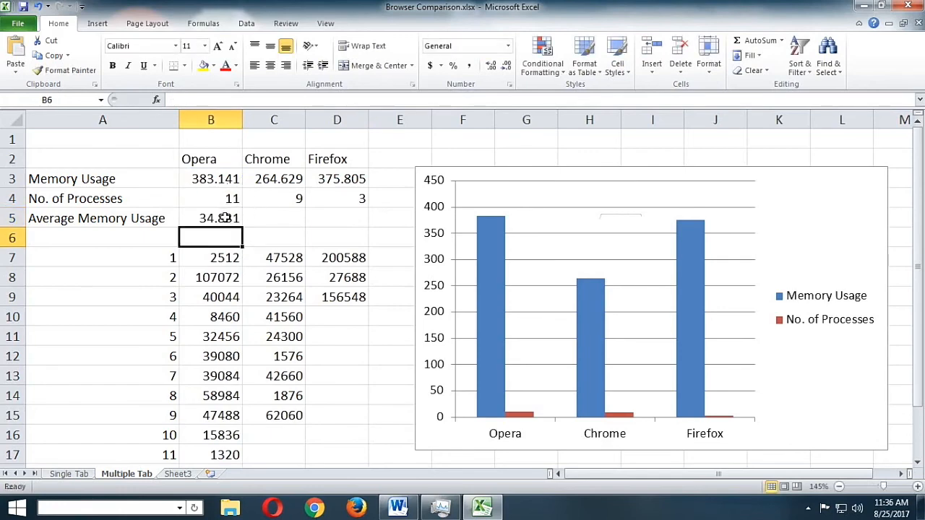
# Extend the average memory usage formula in B5 across to the Chrome and Firefox cells C5 and D5
pyautogui.click(225, 219)
pyautogui.moveTo(244, 227); pyautogui.dragTo(366, 227)
pyautogui.click(400, 159)
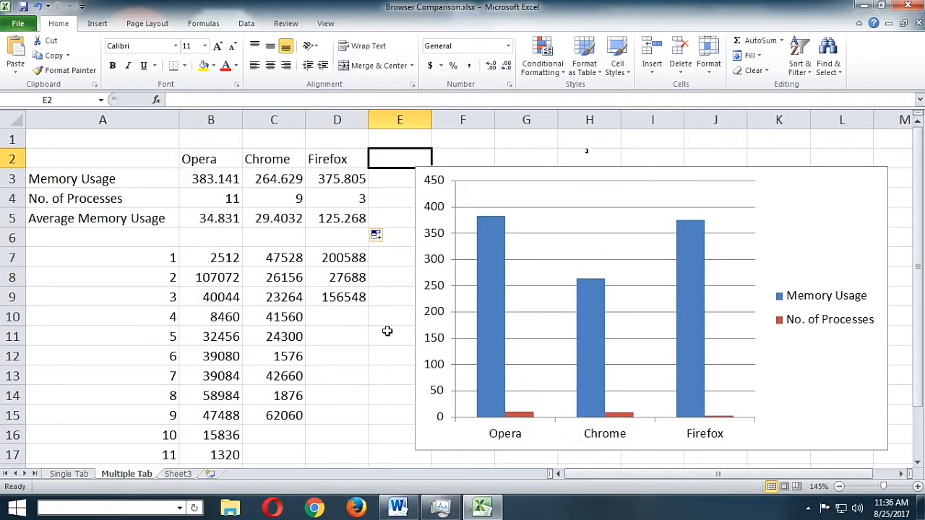
# Compare the browsers' memory usage, process counts and charts on the Single Tab and Multiple Tab sheets
pyautogui.click(70, 475)
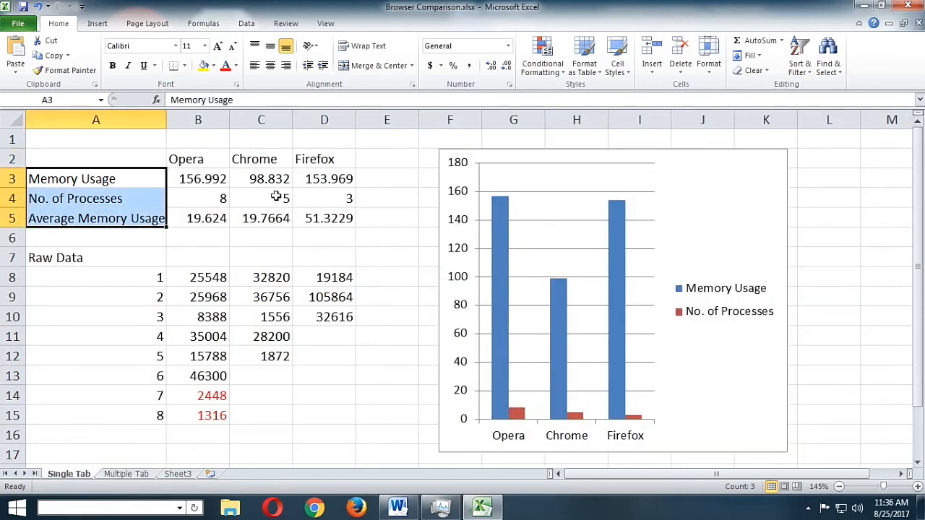
pyautogui.click(124, 475)
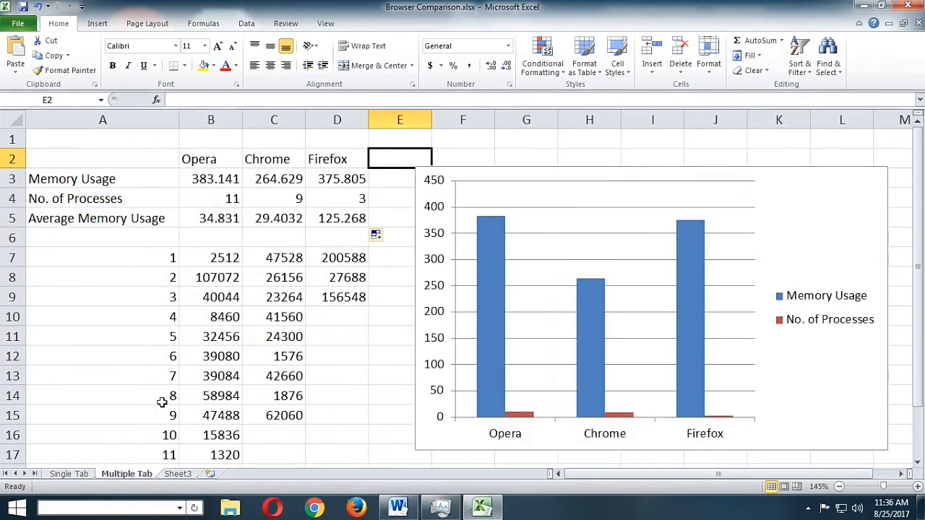
pyautogui.click(87, 475)
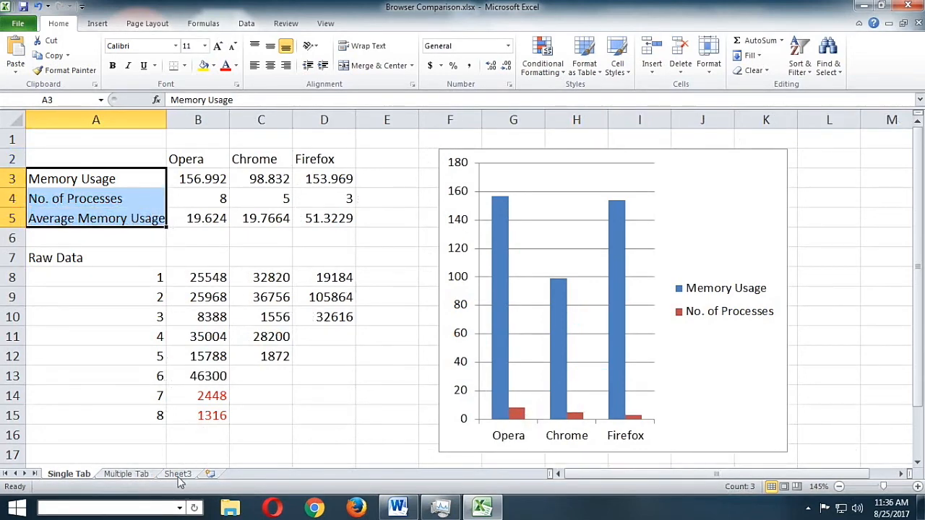
pyautogui.click(146, 475)
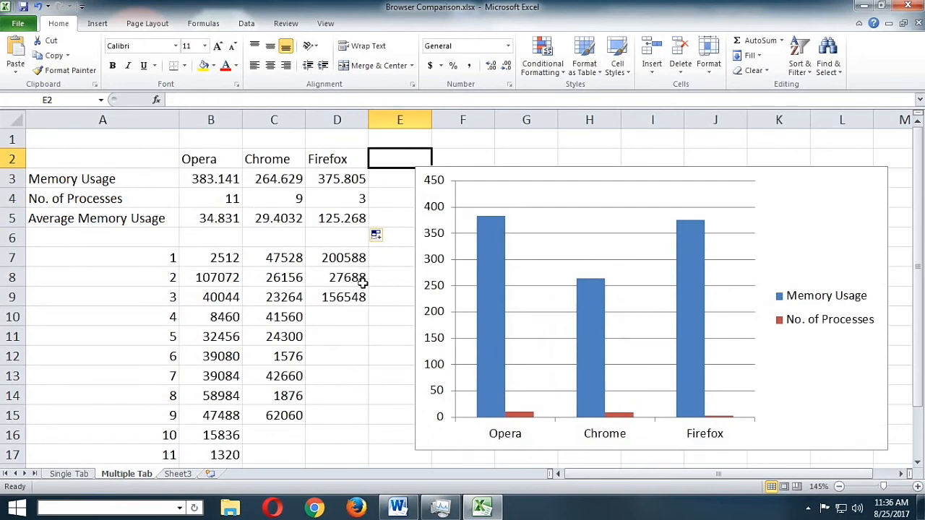
pyautogui.click(359, 410)
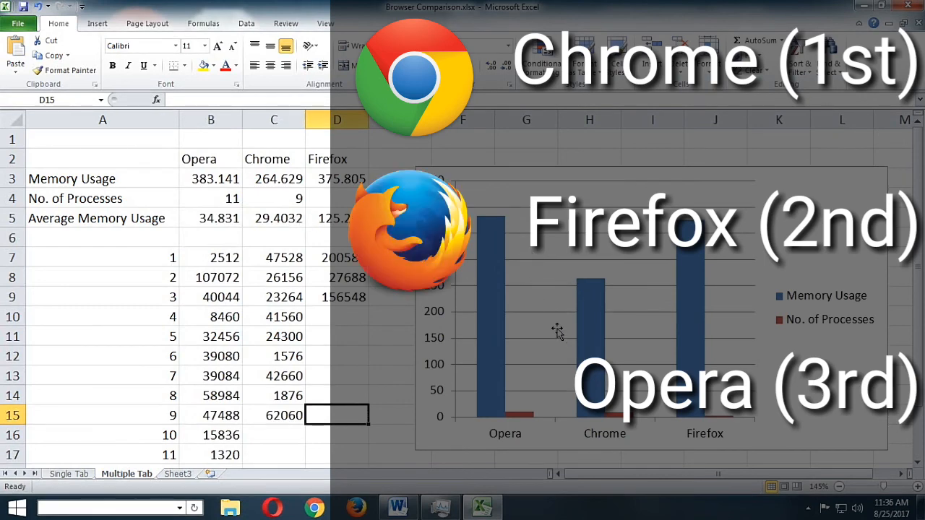
pyautogui.moveTo(587, 320)
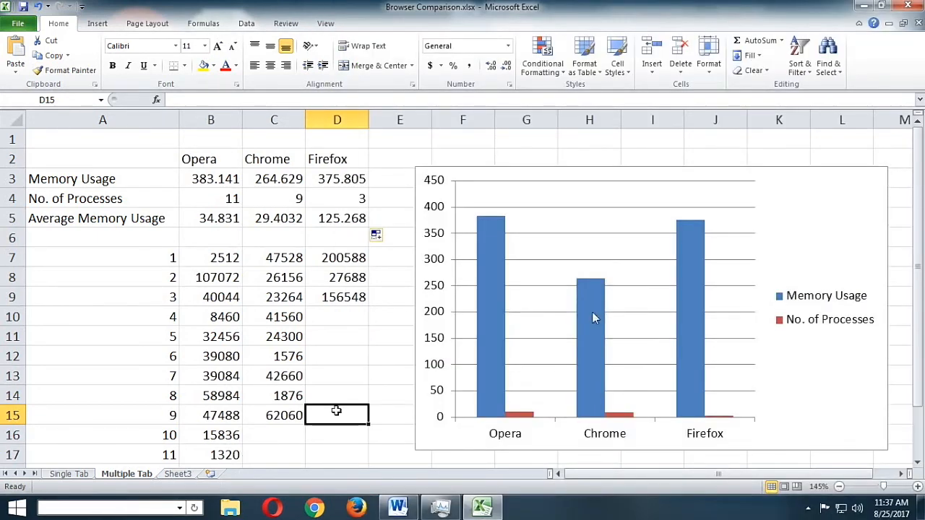
pyautogui.click(72, 474)
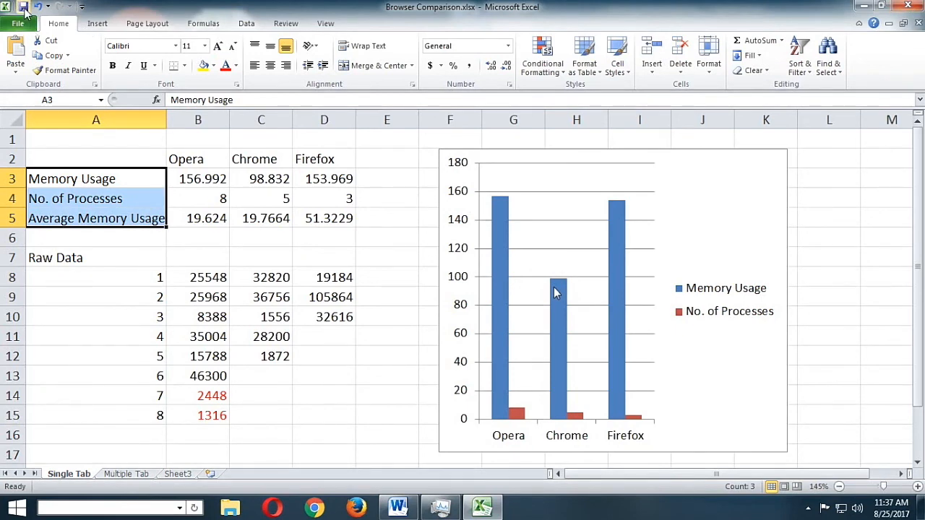
# Minimize the Browser Comparison workbook and the Word document to show the desktop
pyautogui.click(864, 6)
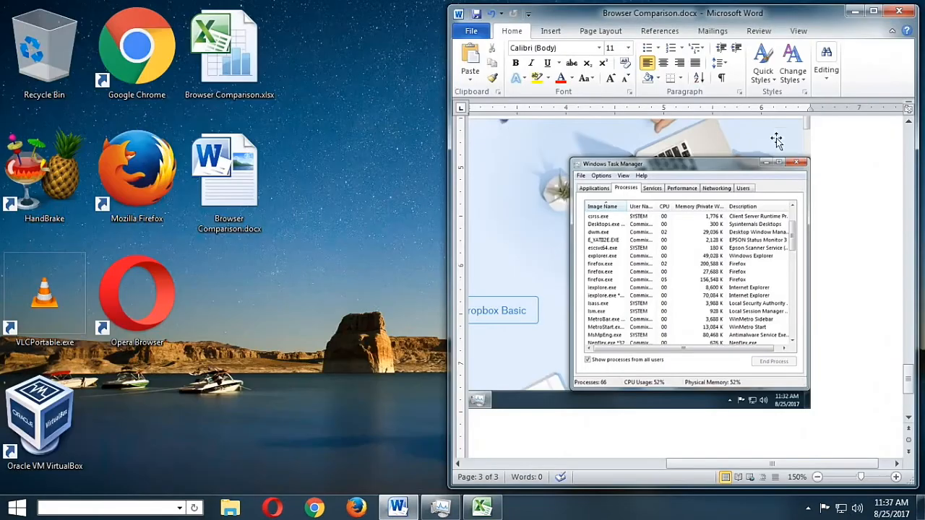
pyautogui.click(851, 14)
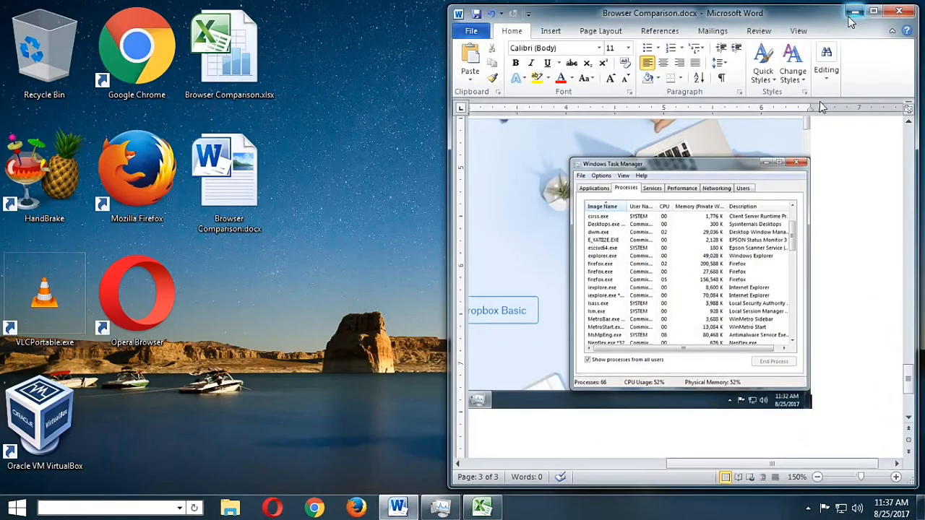
pyautogui.click(853, 13)
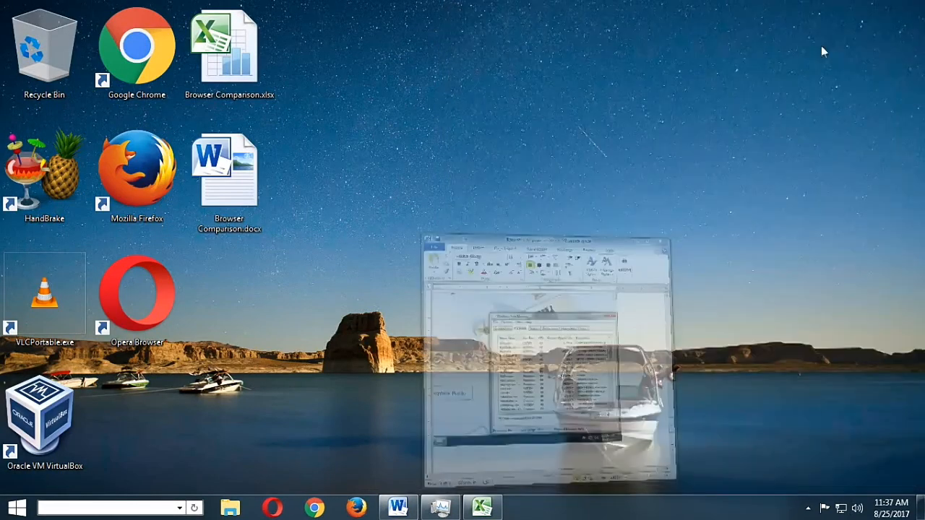
pyautogui.rightClick(532, 127)
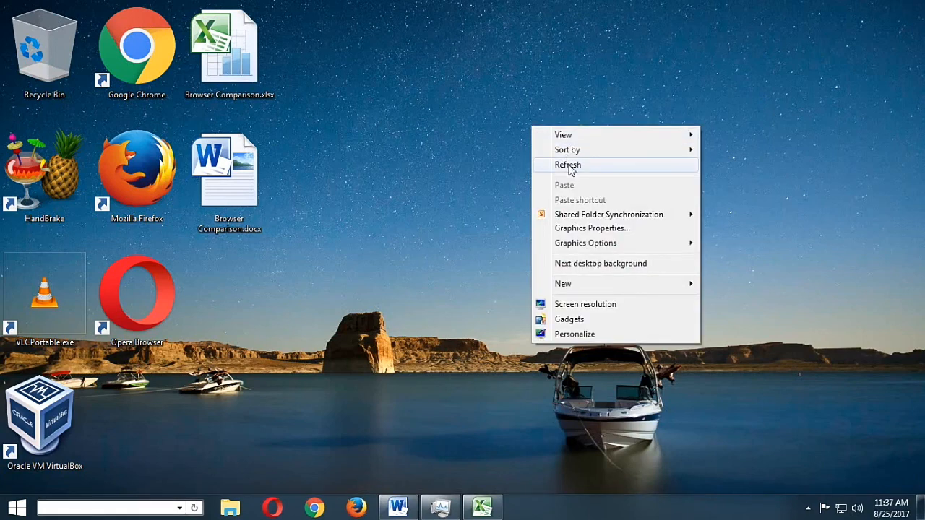
pyautogui.click(569, 166)
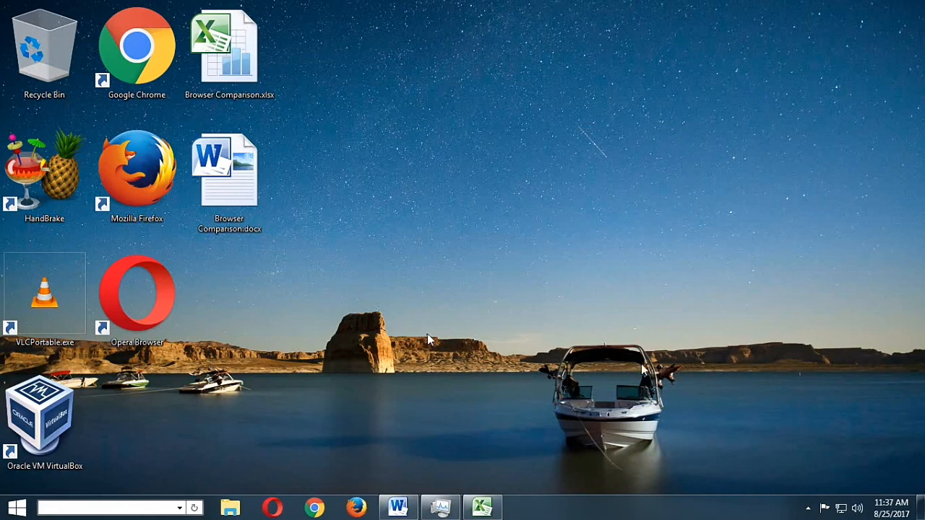
pyautogui.click(809, 508)
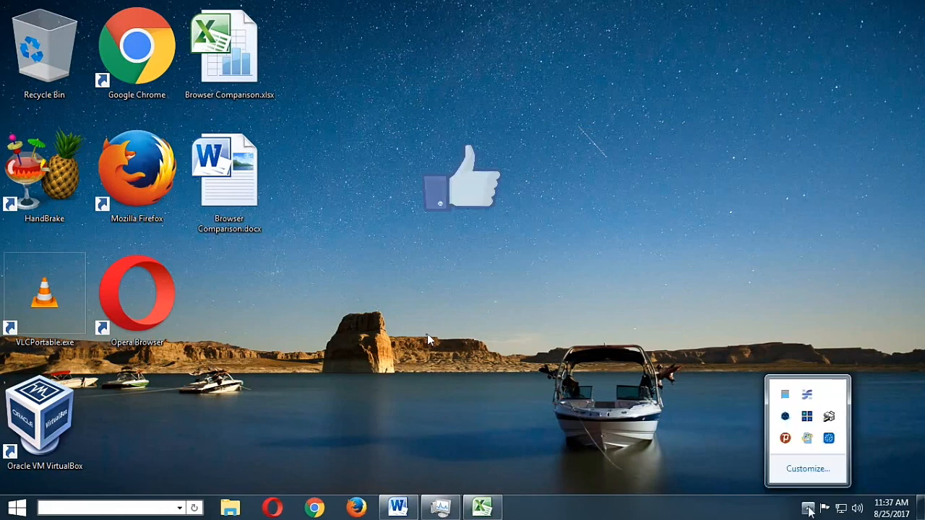